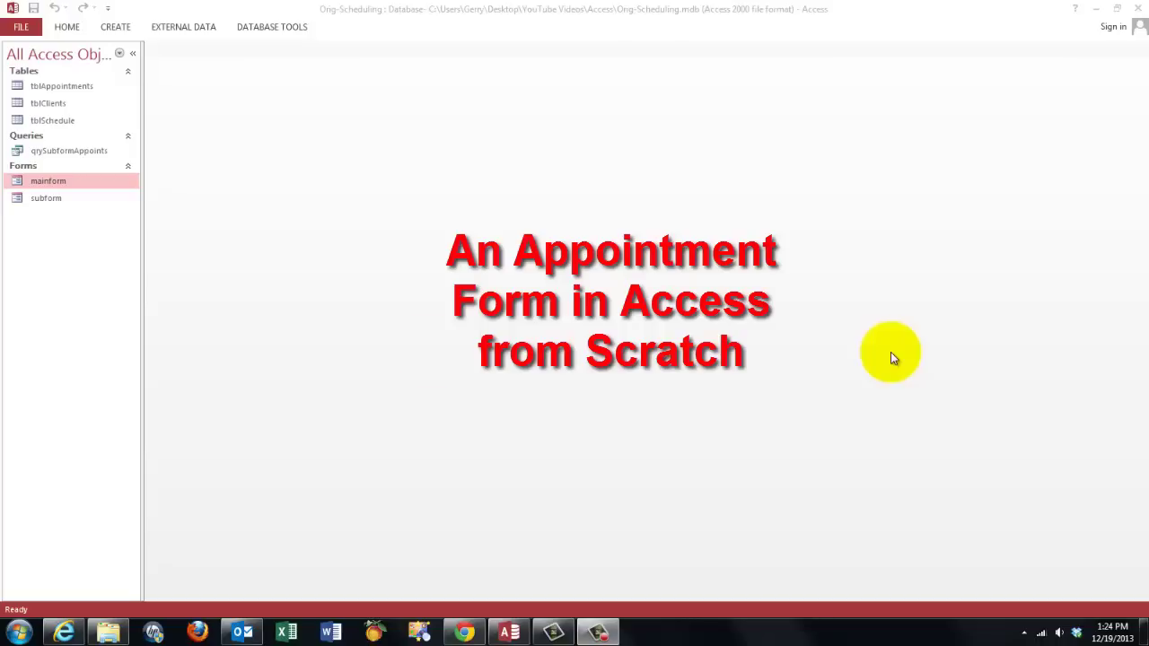
# Step: Open mainform to show doctor ID 1 on 12/21/2013 with its five appointments
pyautogui.doubleClick(56, 183)
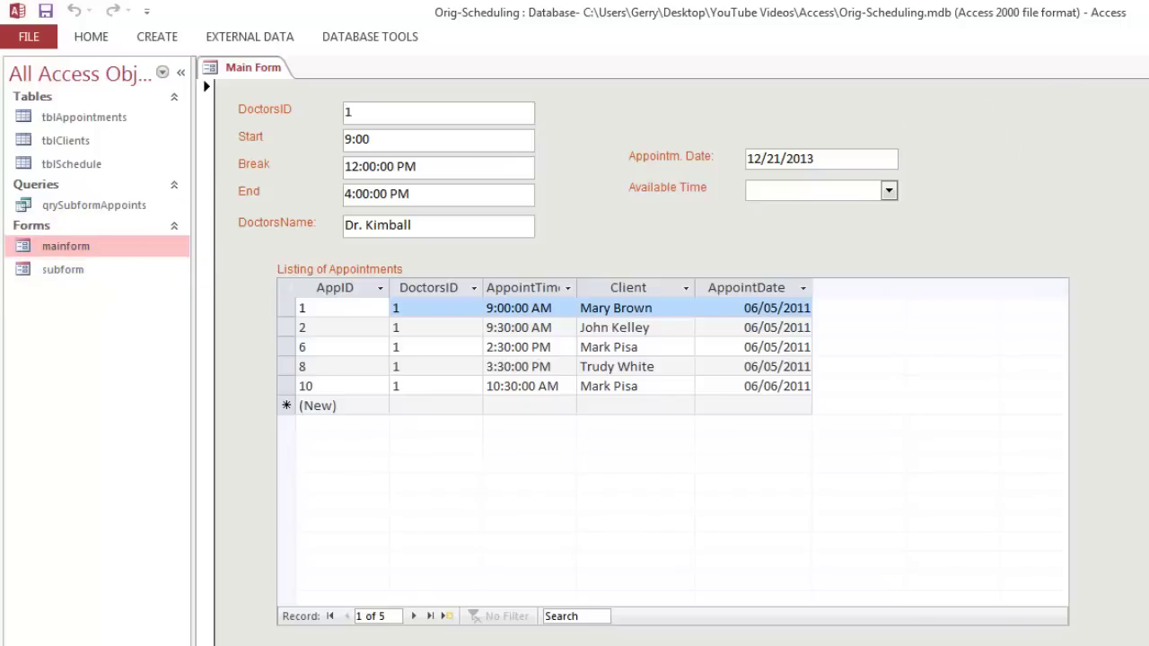
# Step: Close the main form, open the Relationships diagram, and highlight DoctorsID in tblSchedule and tblAppointments
pyautogui.hotkey('ctrl', 'w')
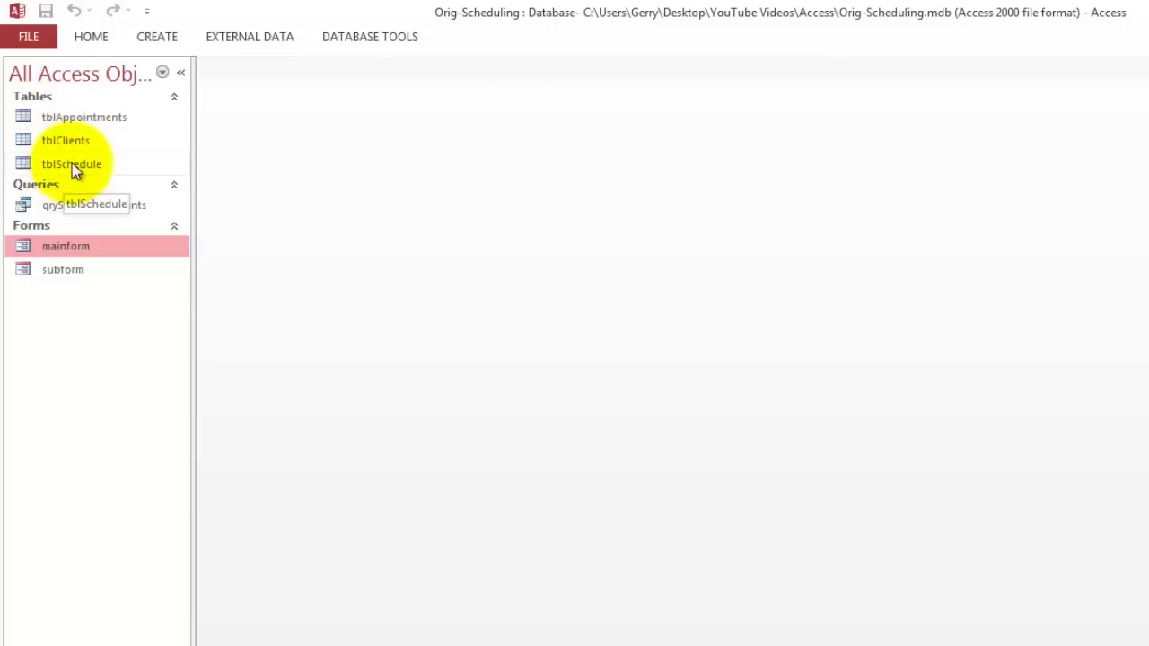
pyautogui.click(363, 37)
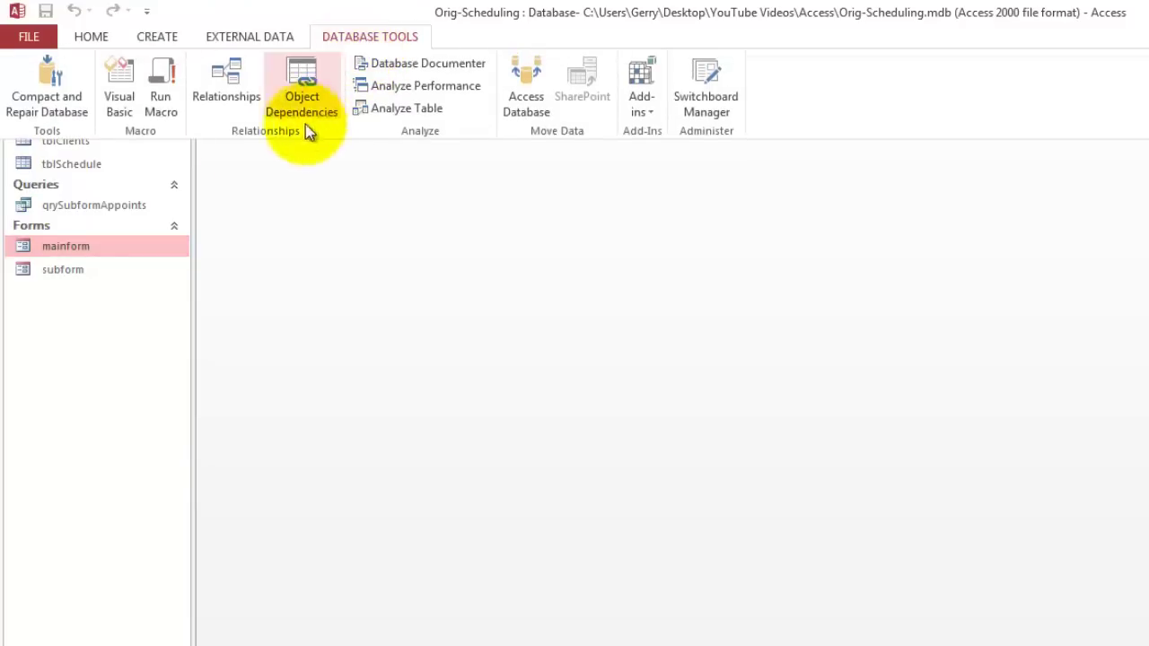
pyautogui.click(238, 95)
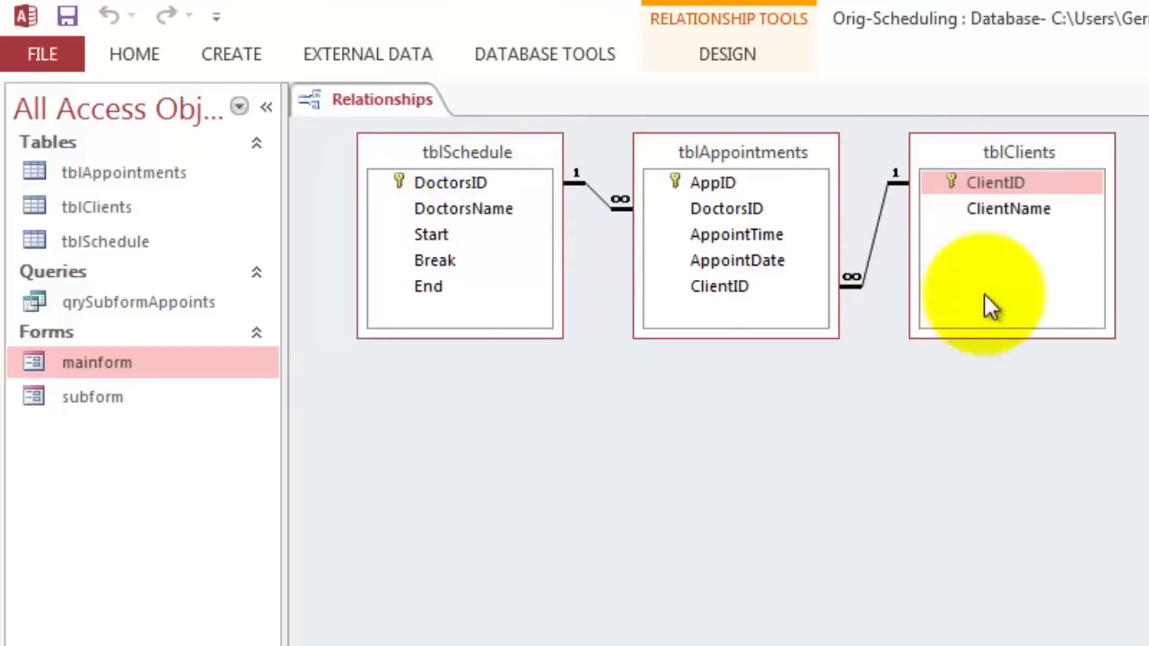
pyautogui.click(451, 183)
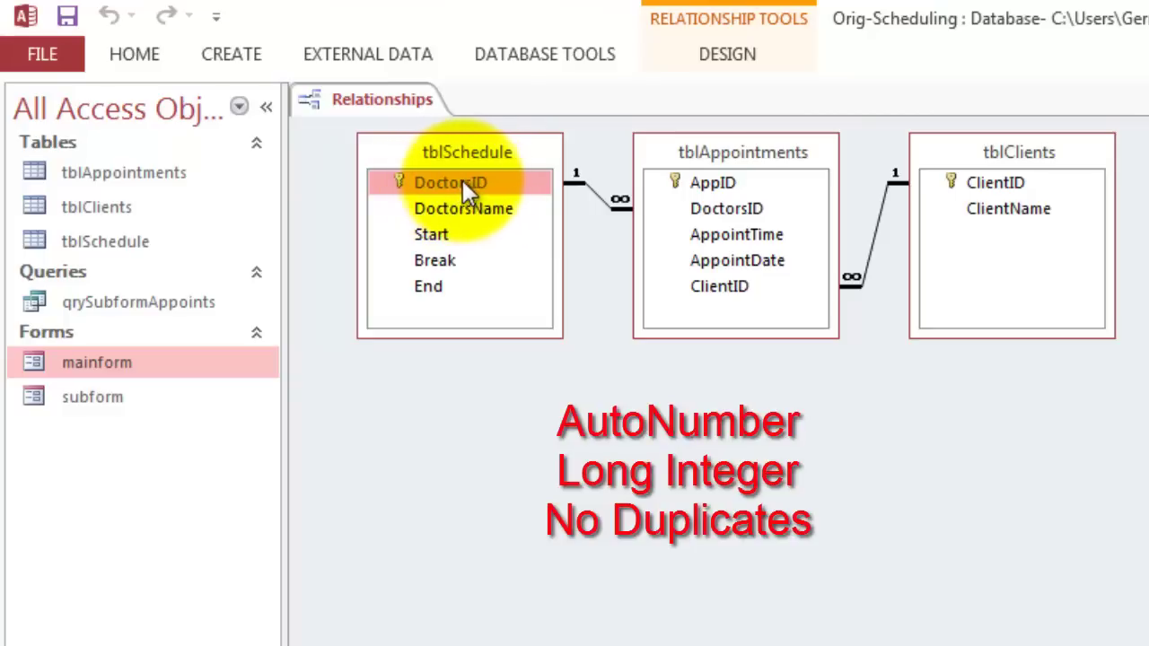
pyautogui.click(721, 205)
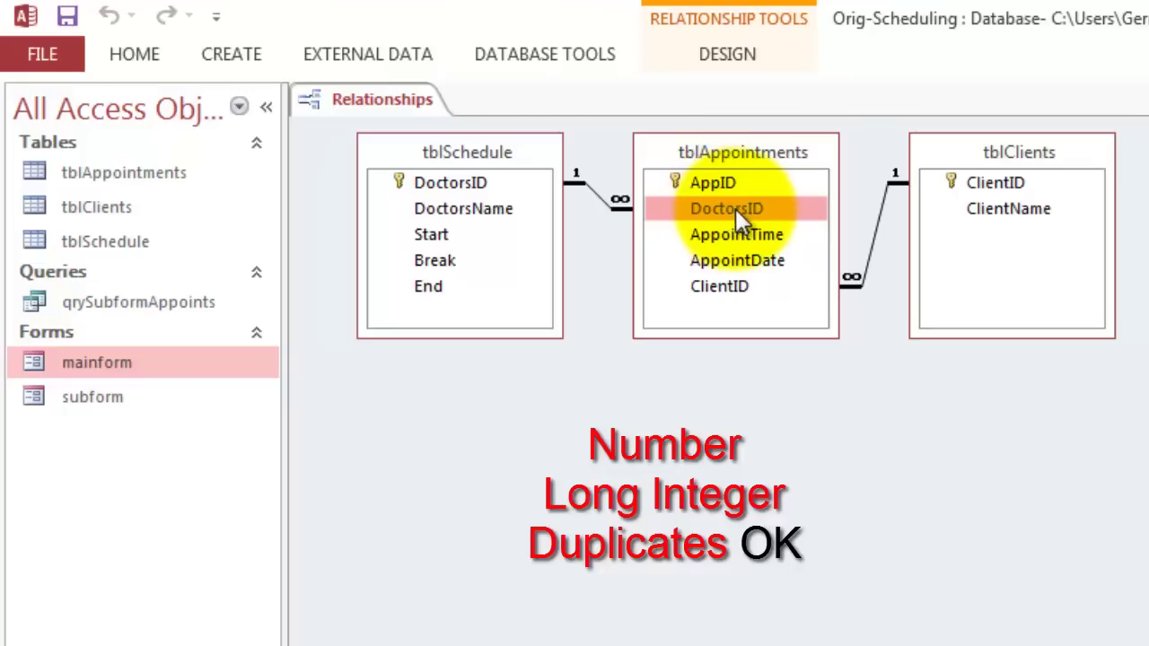
# Step: Highlight DoctorsID in tblSchedule and DoctorsID, AppID and ClientID in tblAppointments
pyautogui.click(462, 179)
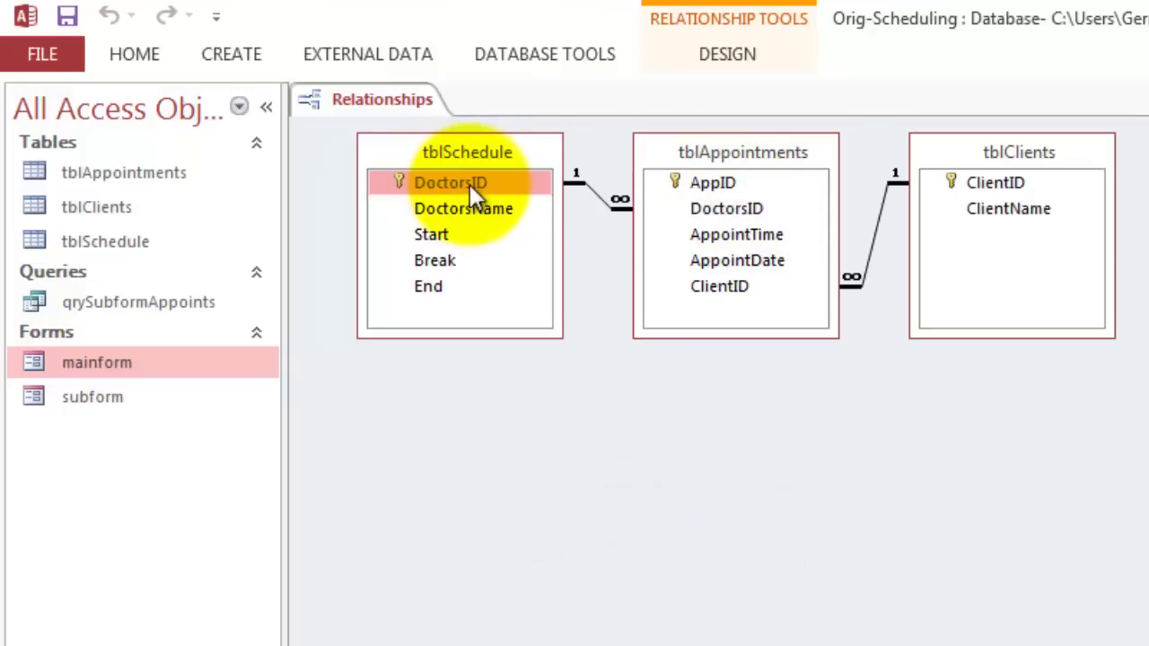
pyautogui.click(727, 208)
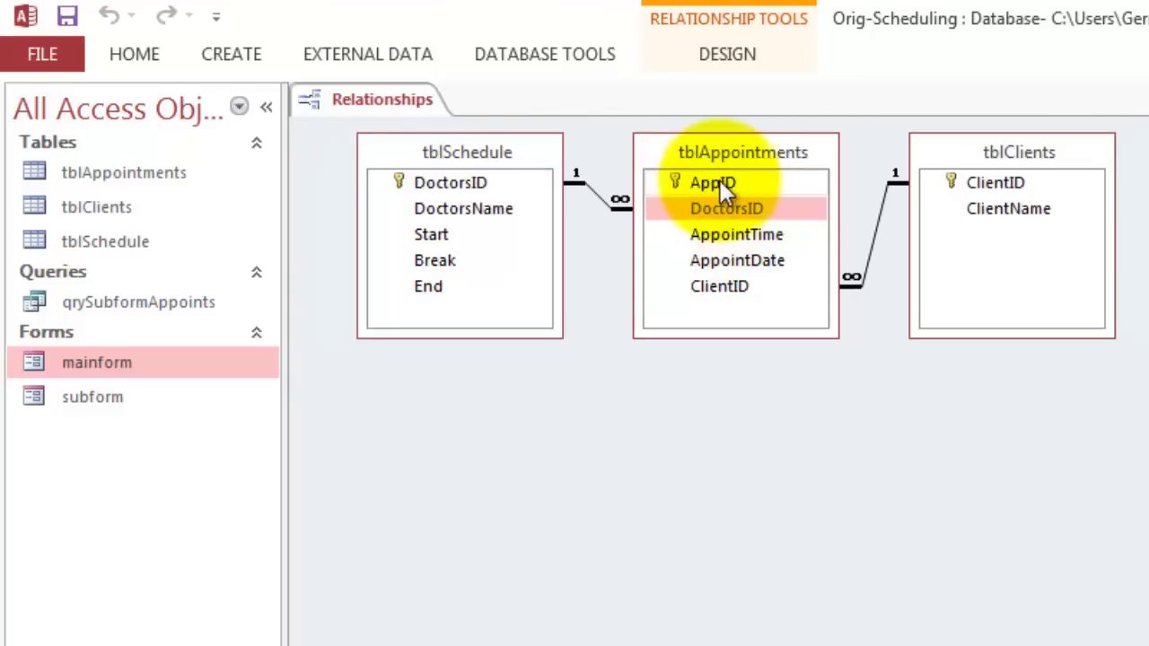
pyautogui.click(718, 182)
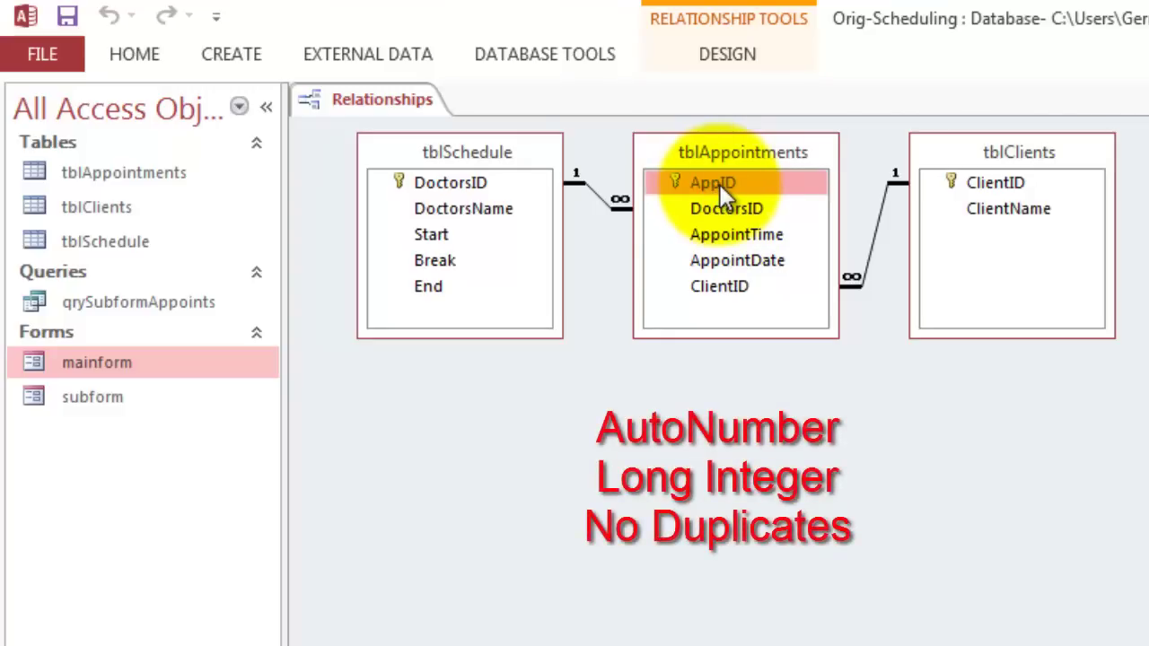
pyautogui.click(720, 285)
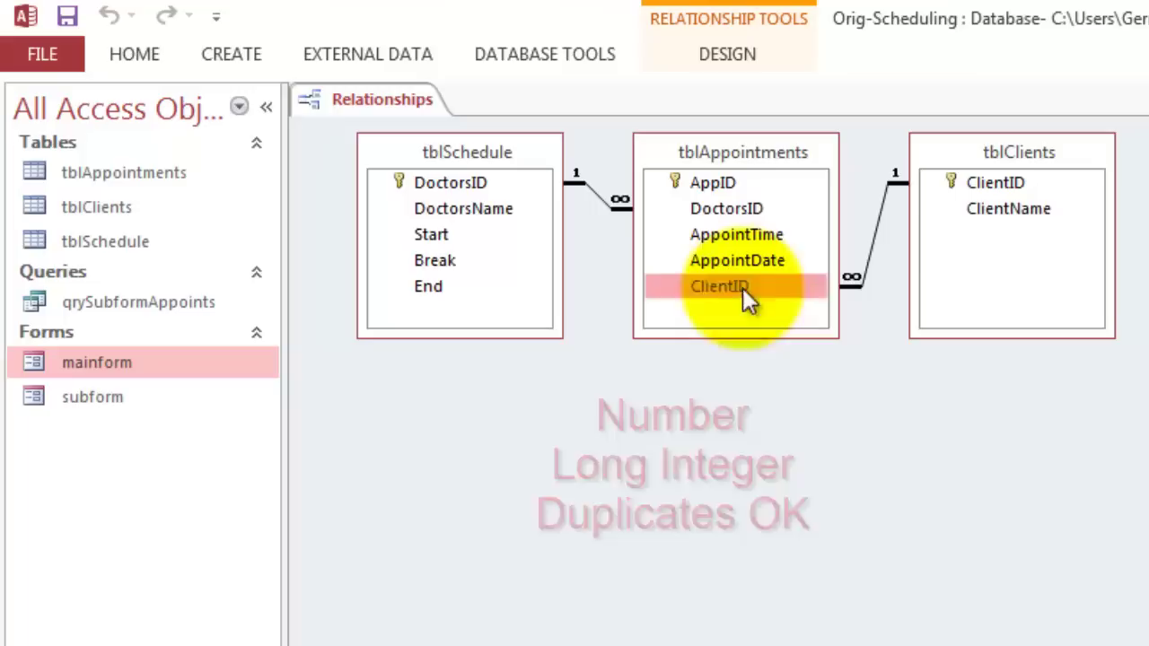
# Step: Highlight the ClientID key and ClientName in tblClients, then close the Relationships window
pyautogui.click(1001, 183)
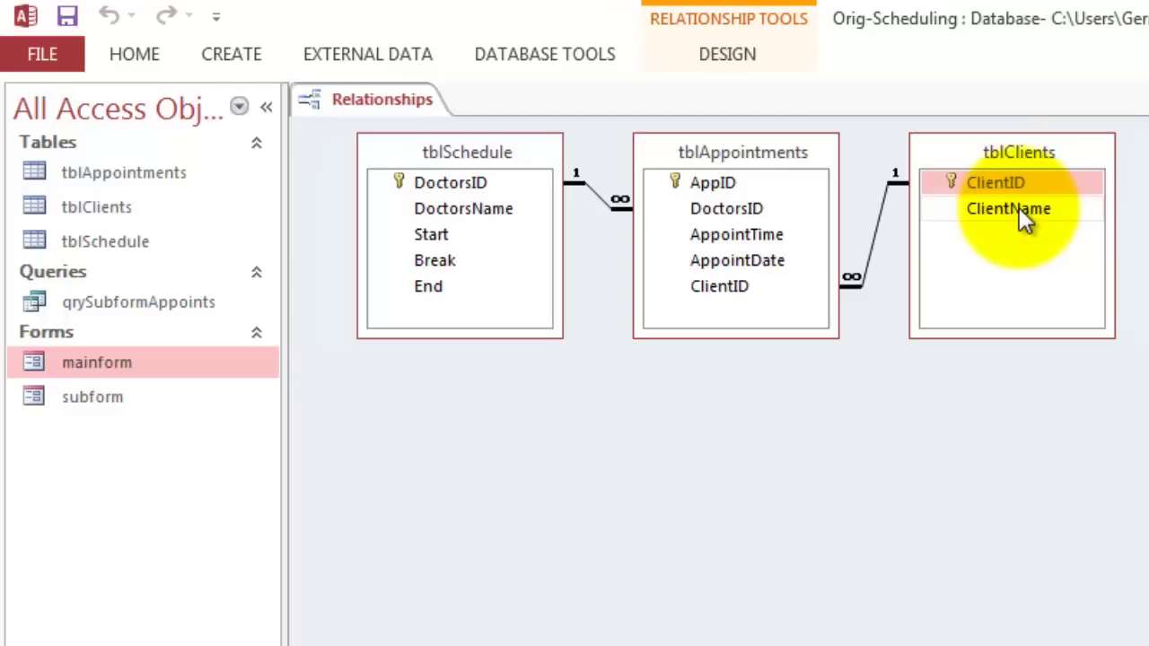
pyautogui.click(1022, 214)
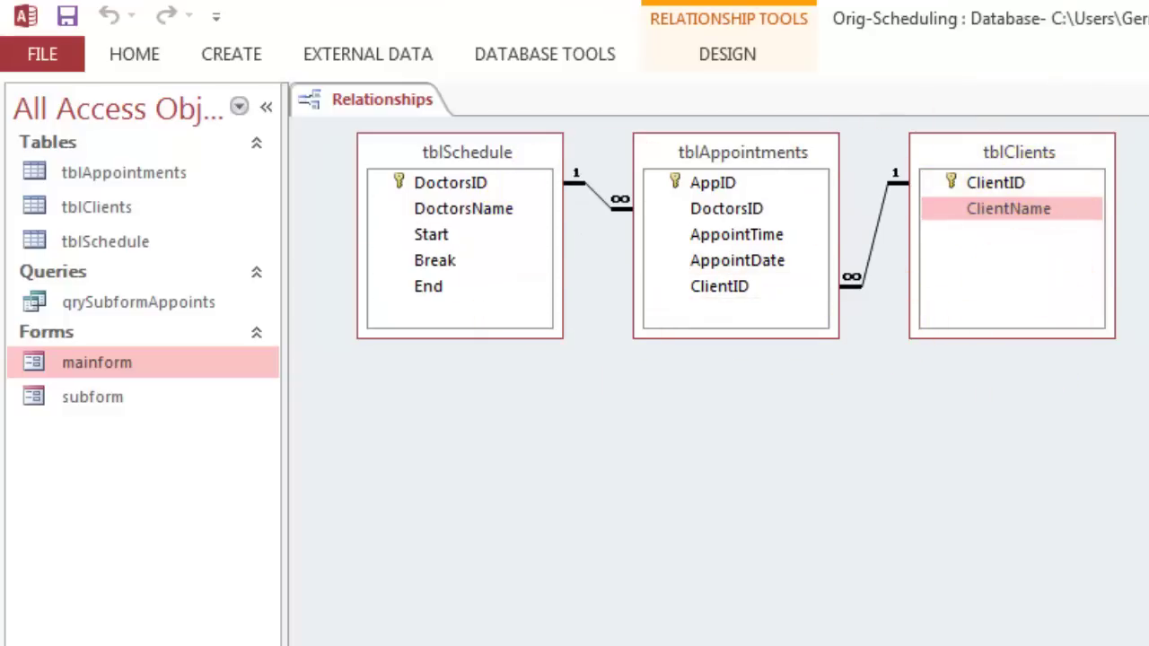
pyautogui.hotkey('ctrl', 'w')
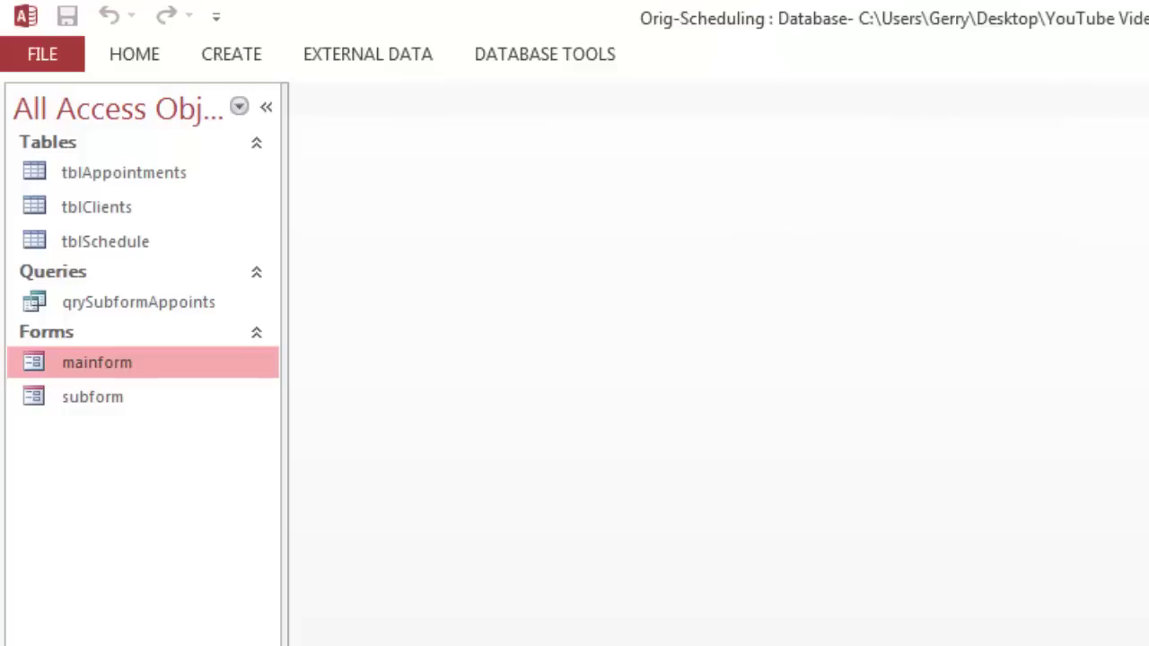
pyautogui.doubleClick(136, 171)
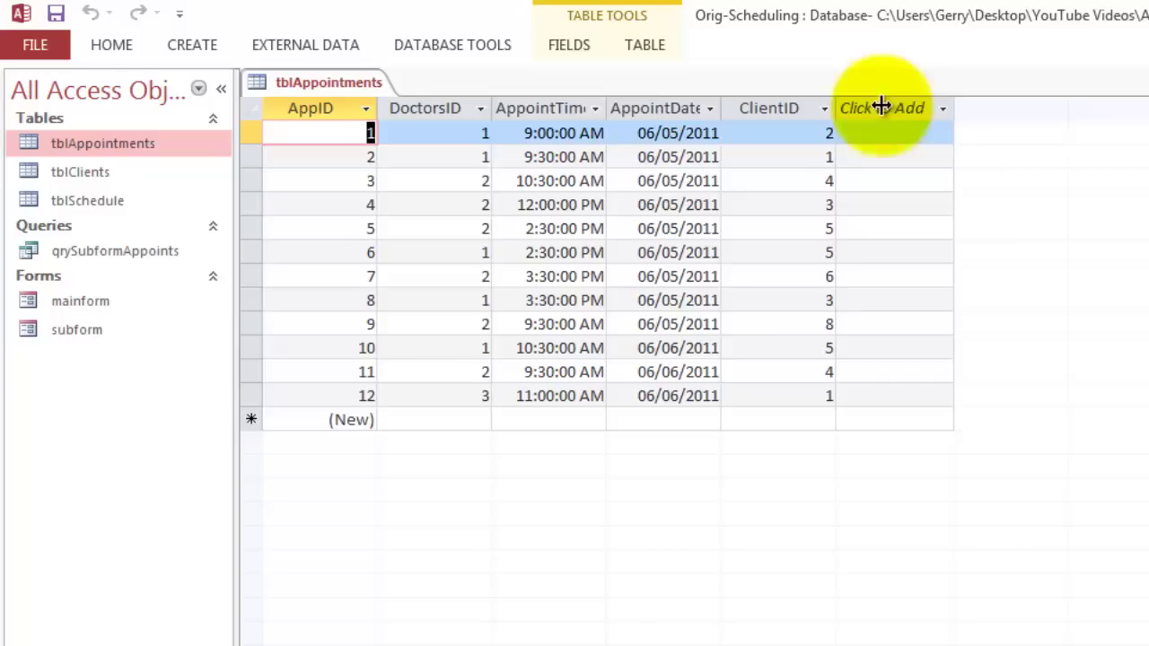
pyautogui.doubleClick(104, 170)
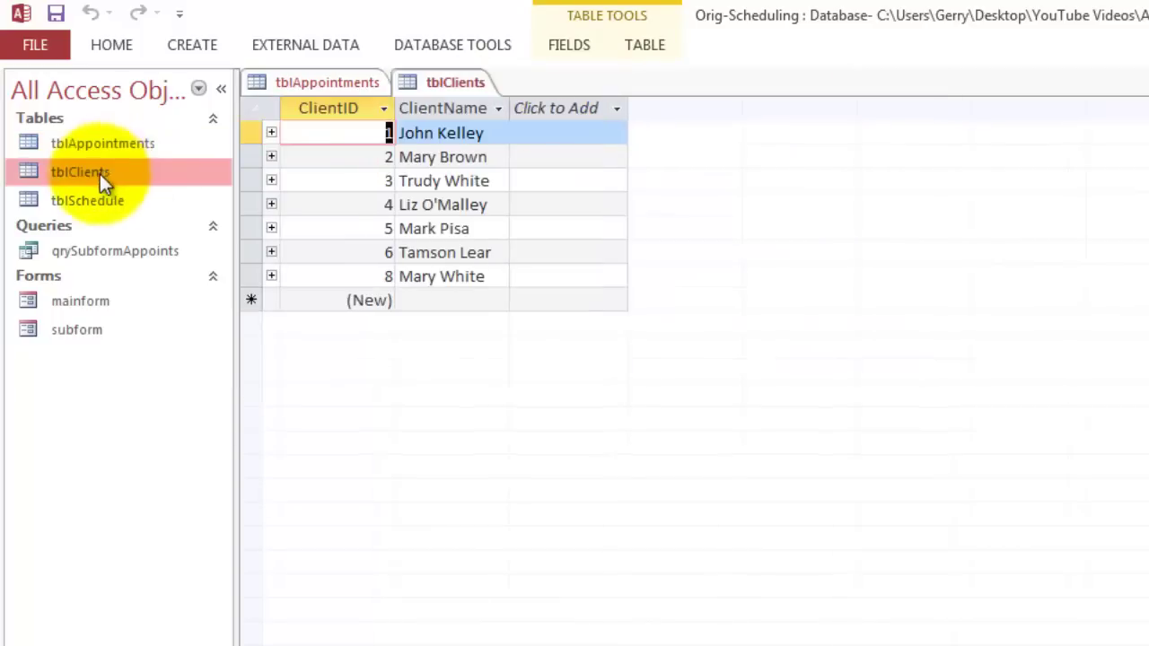
pyautogui.doubleClick(57, 203)
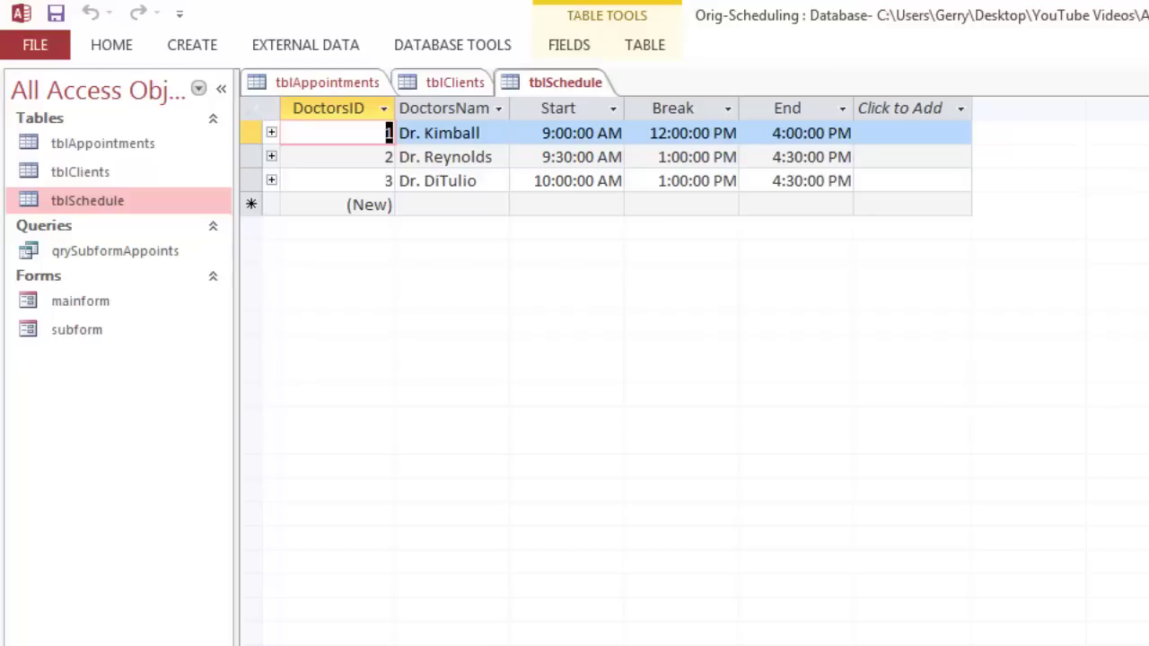
pyautogui.hotkey('ctrl', 'F4')
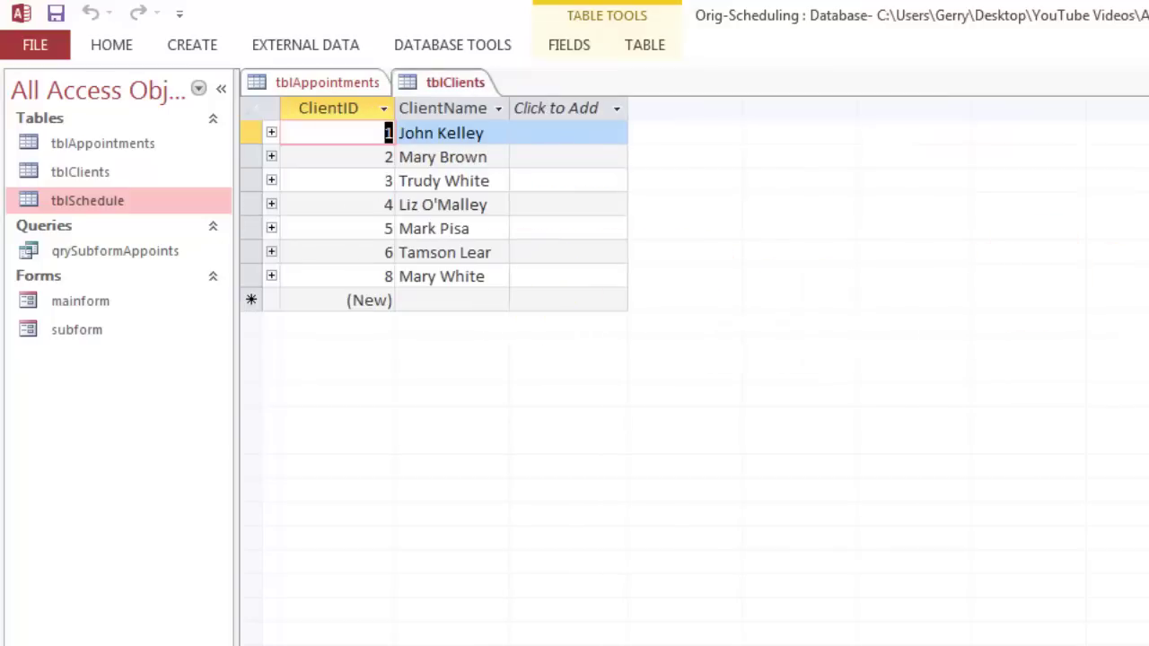
pyautogui.hotkey('ctrl', 'F4')
pyautogui.hotkey('ctrl', 'F4')
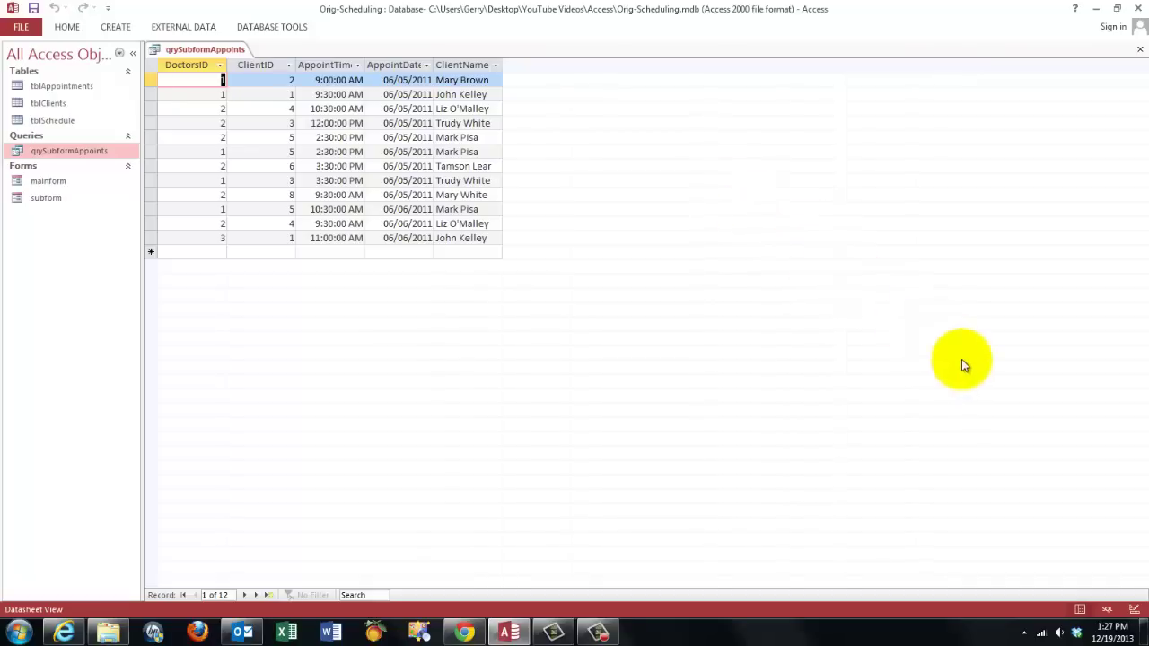
pyautogui.click(1135, 611)
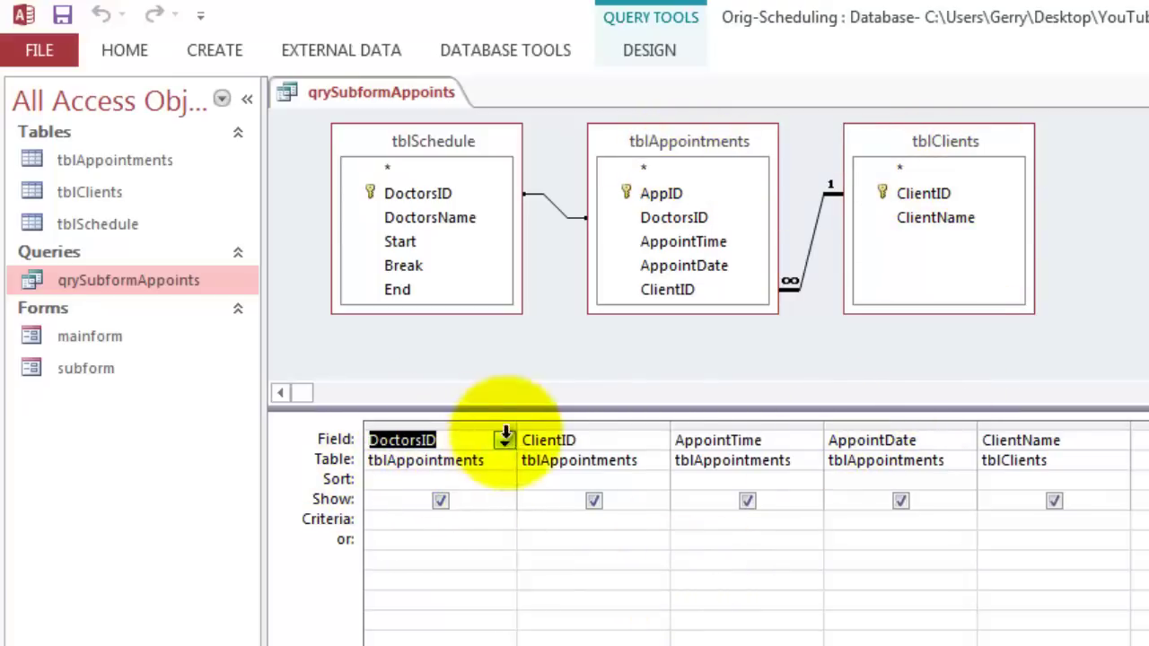
pyautogui.click(669, 218)
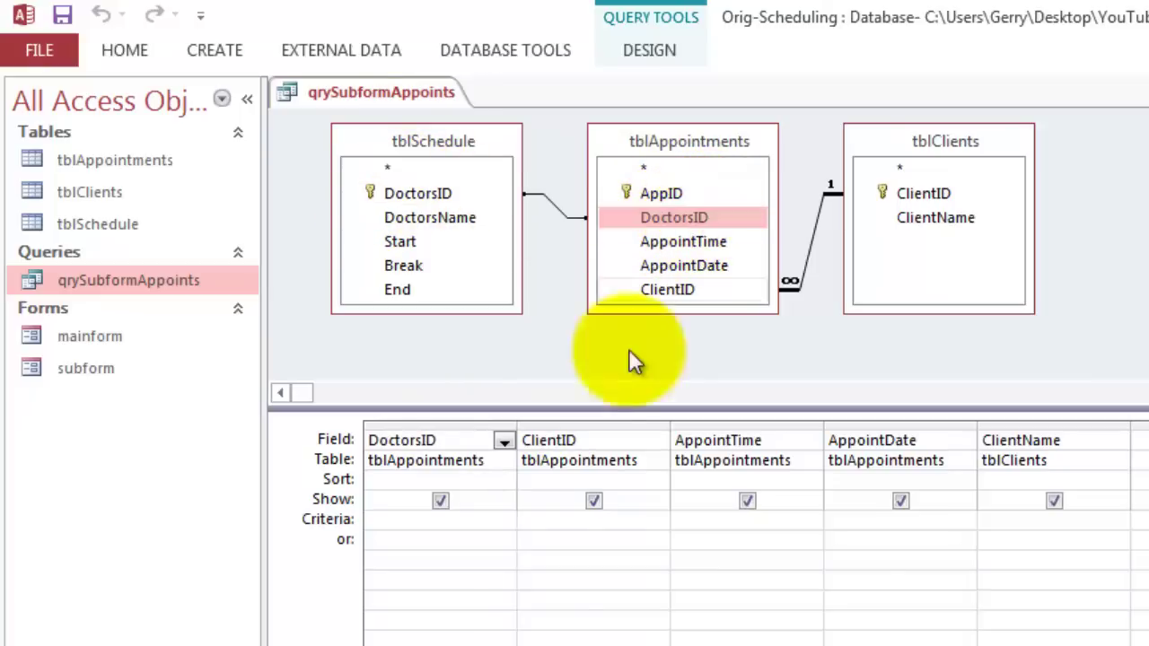
pyautogui.click(584, 422)
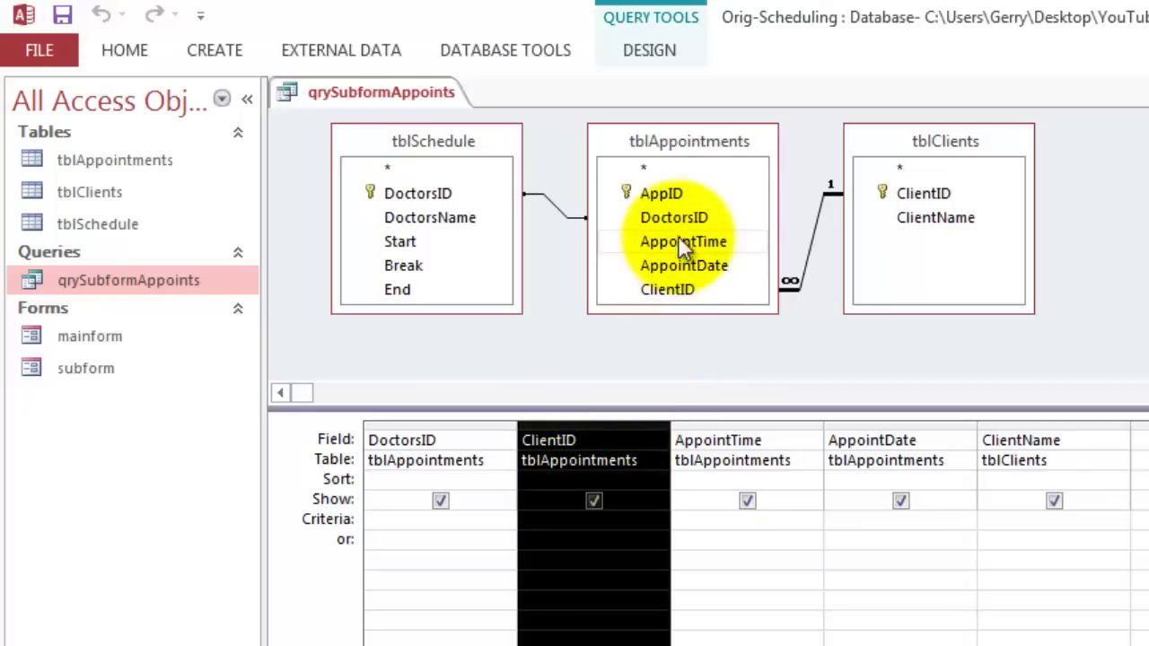
pyautogui.click(671, 290)
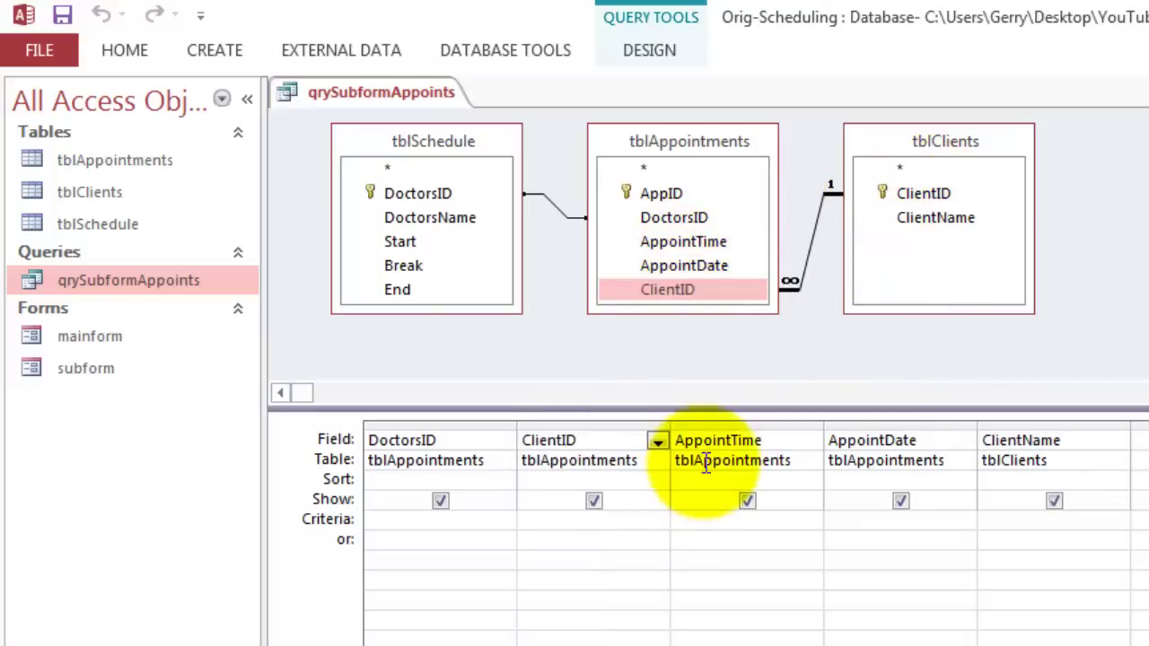
pyautogui.click(733, 440)
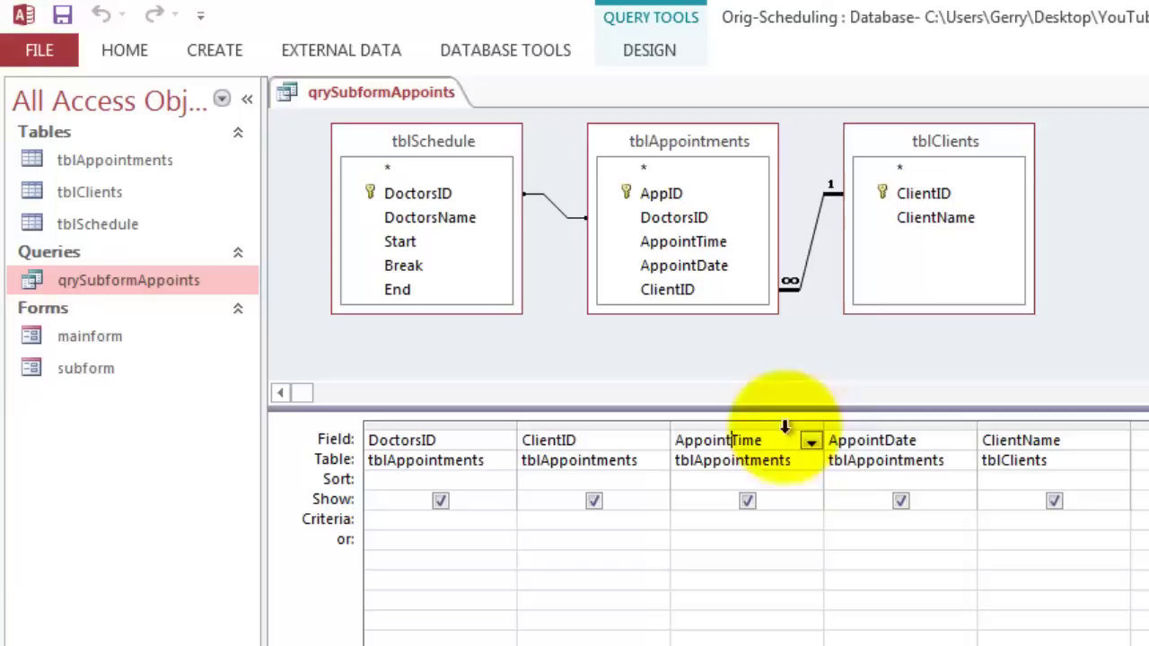
pyautogui.click(868, 440)
pyautogui.click(1022, 439)
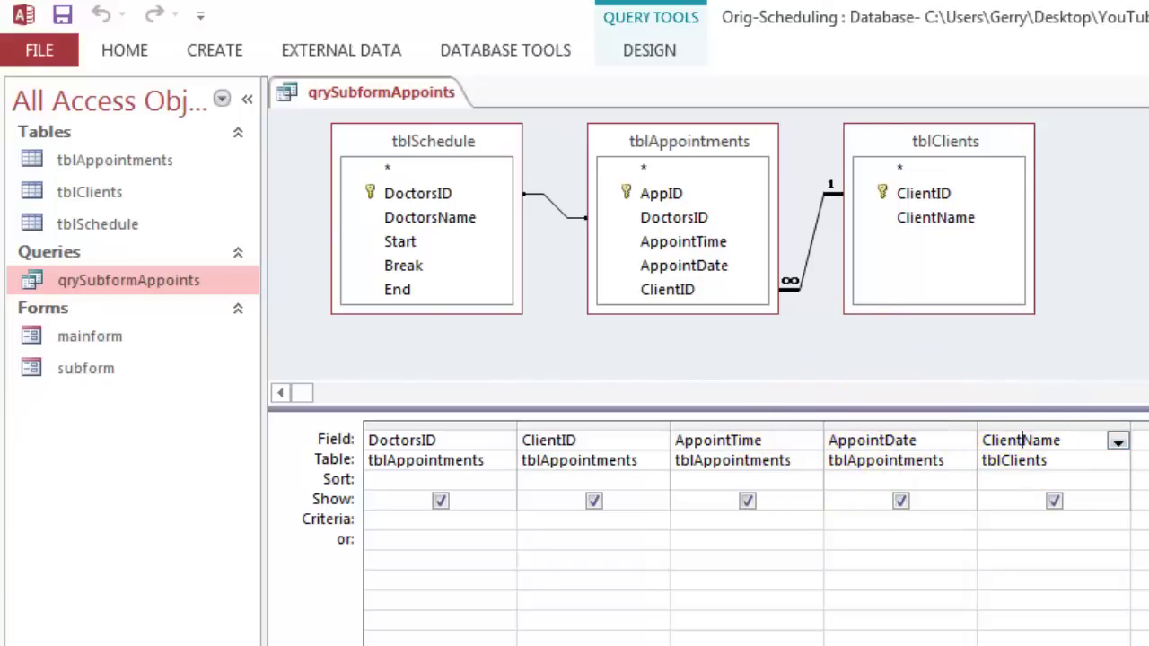
pyautogui.hotkey('ctrl', 'w')
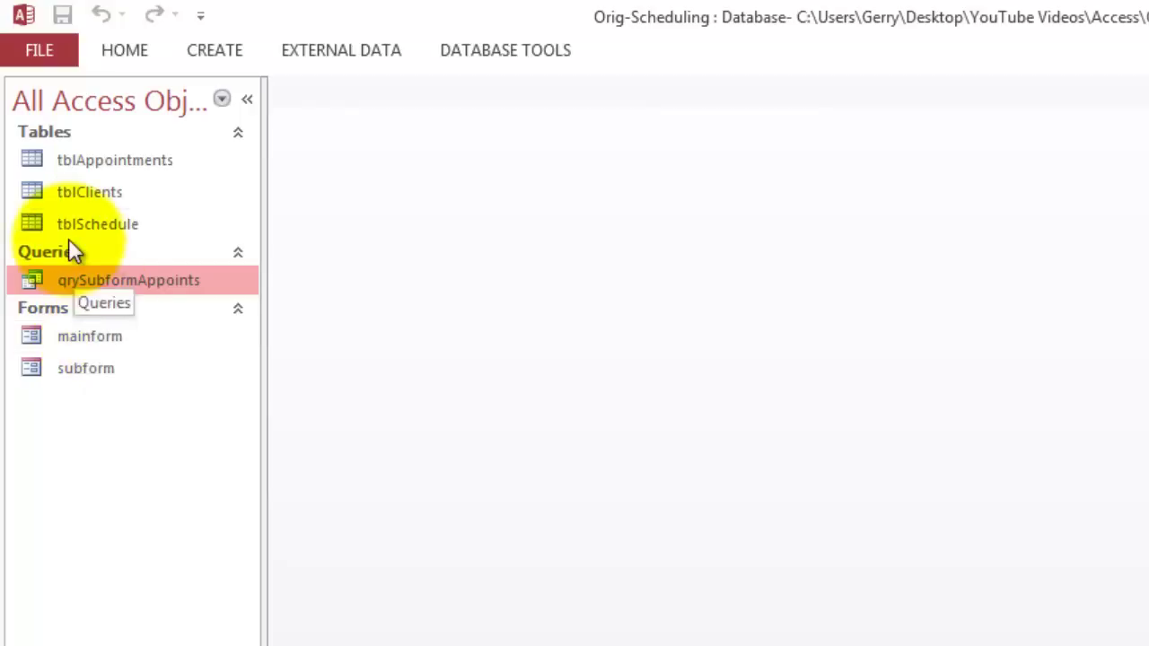
# Step: Use the Form Wizard to build a columnar form from all five tblSchedule fields
pyautogui.click(214, 49)
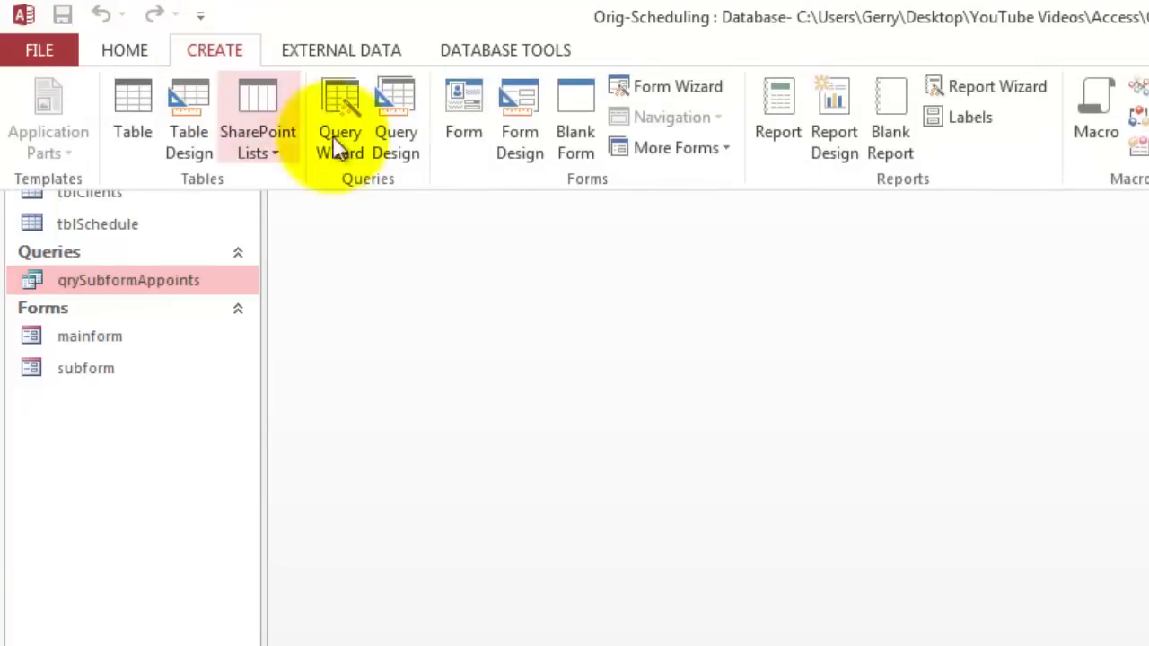
pyautogui.click(672, 85)
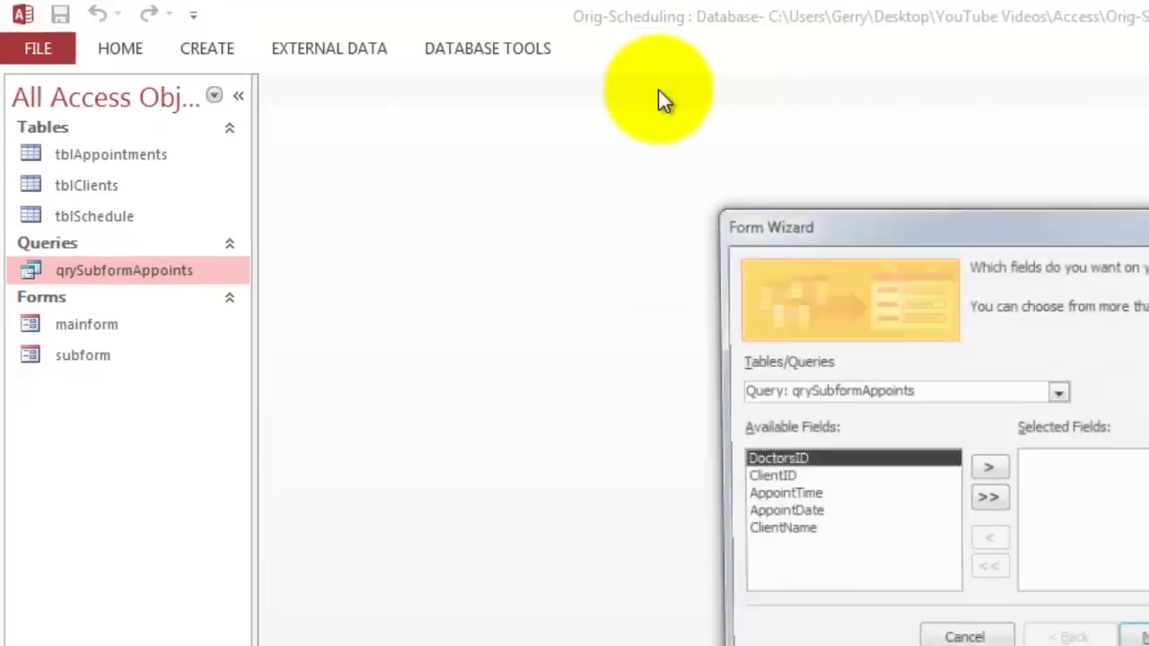
pyautogui.click(1058, 392)
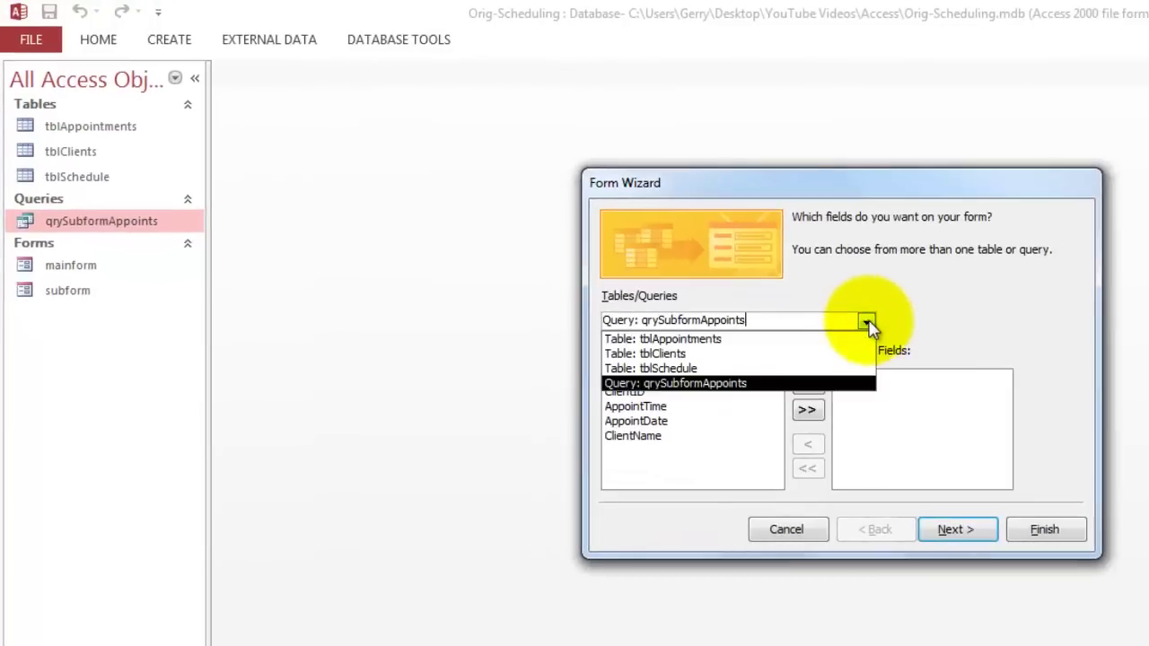
pyautogui.click(670, 367)
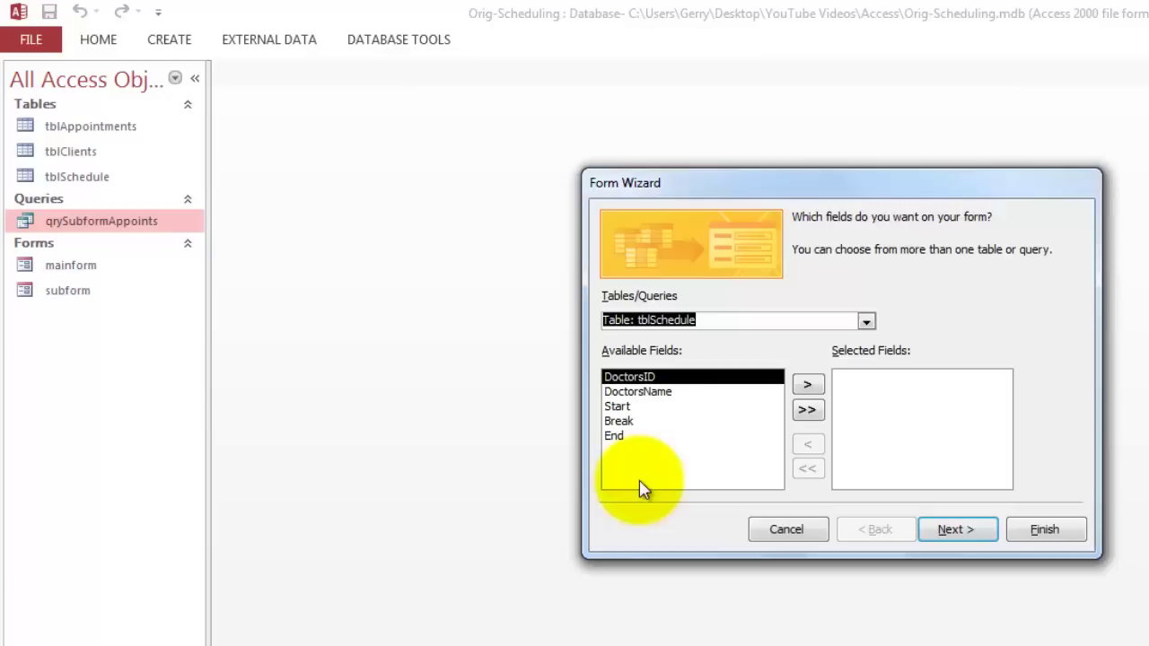
pyautogui.click(807, 411)
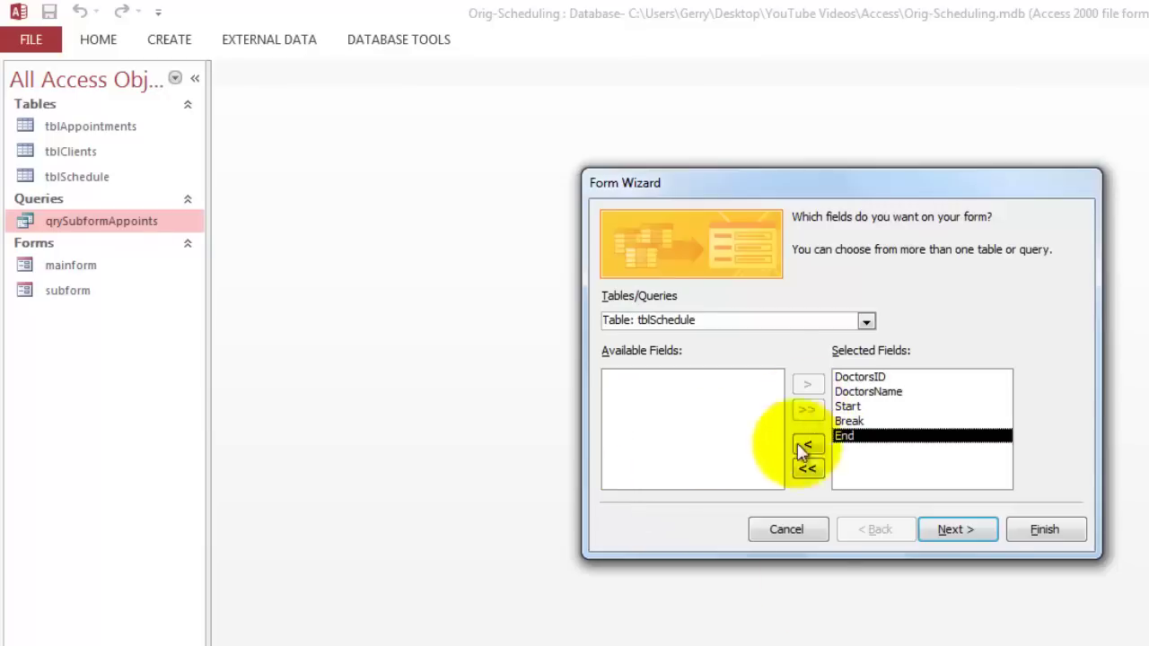
pyautogui.click(956, 528)
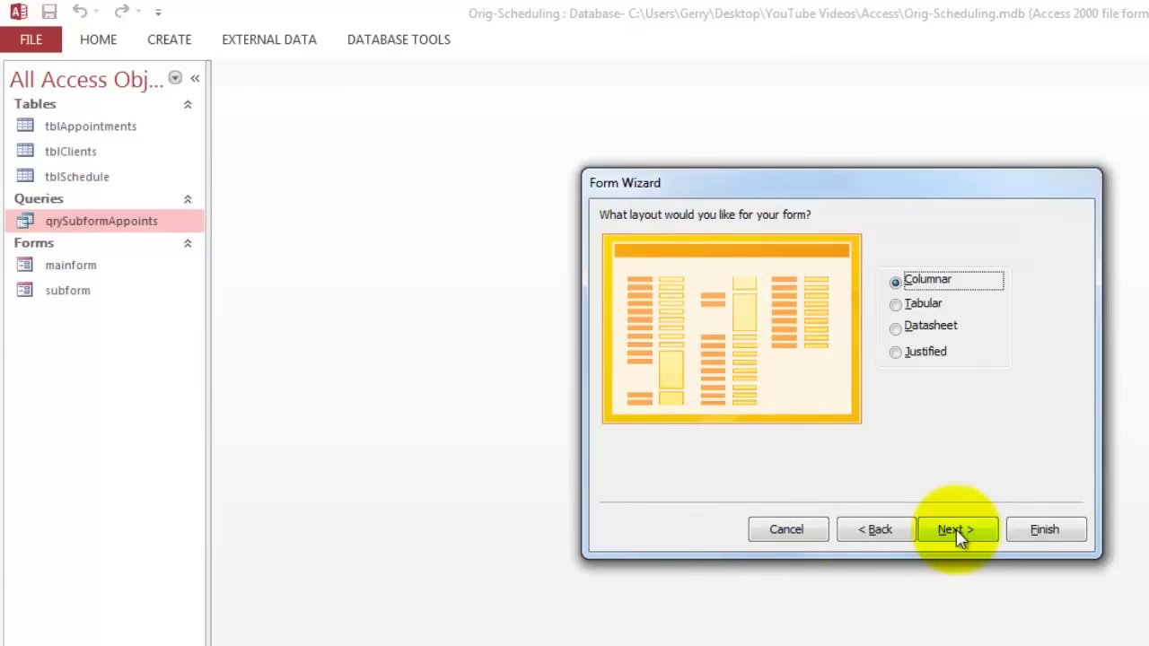
pyautogui.click(956, 529)
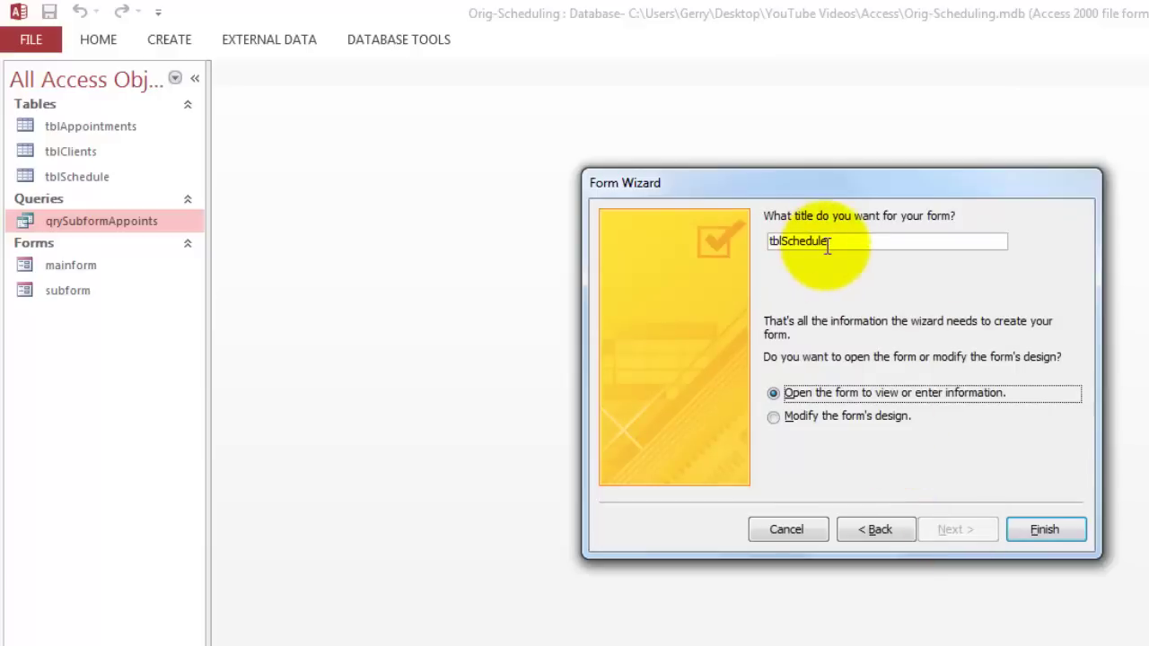
pyautogui.click(1043, 533)
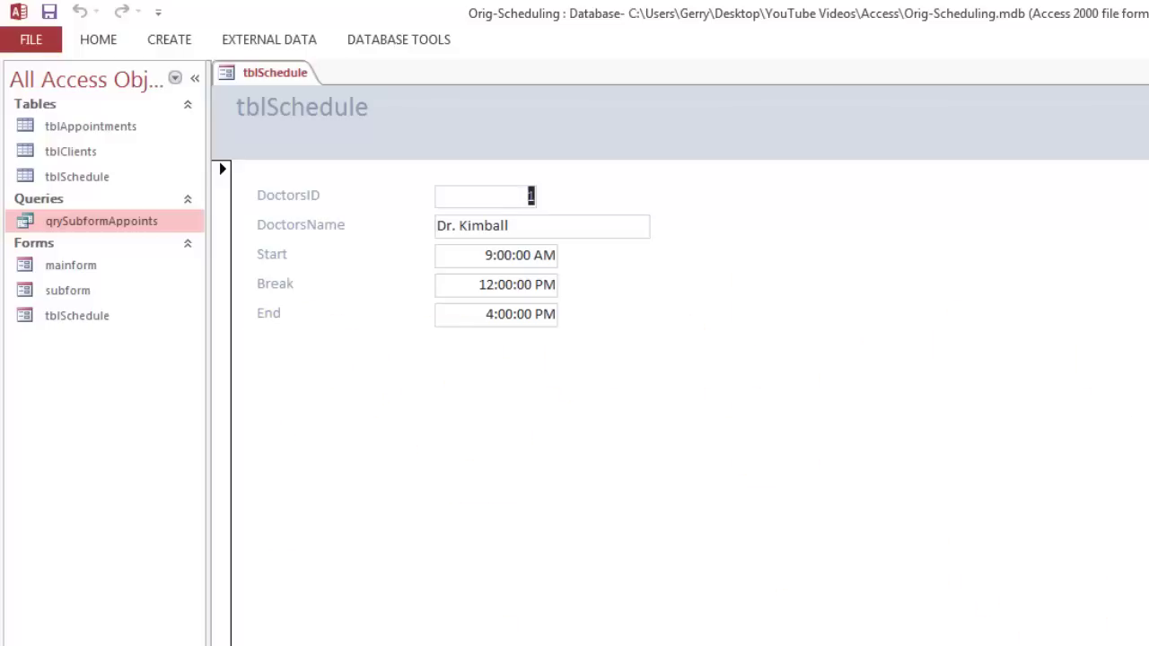
# Step: In Design view, make the Detail section taller and widen the form to about 9 inches
pyautogui.hotkey('ctrl', '.')
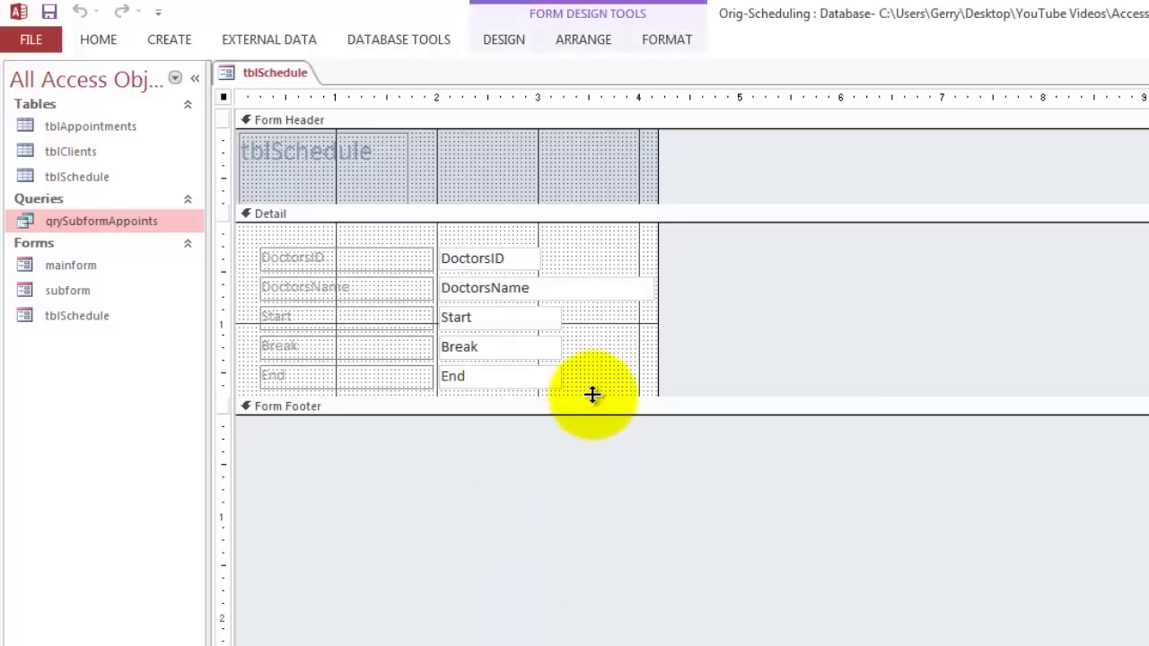
pyautogui.moveTo(592, 395); pyautogui.dragTo(600, 645)
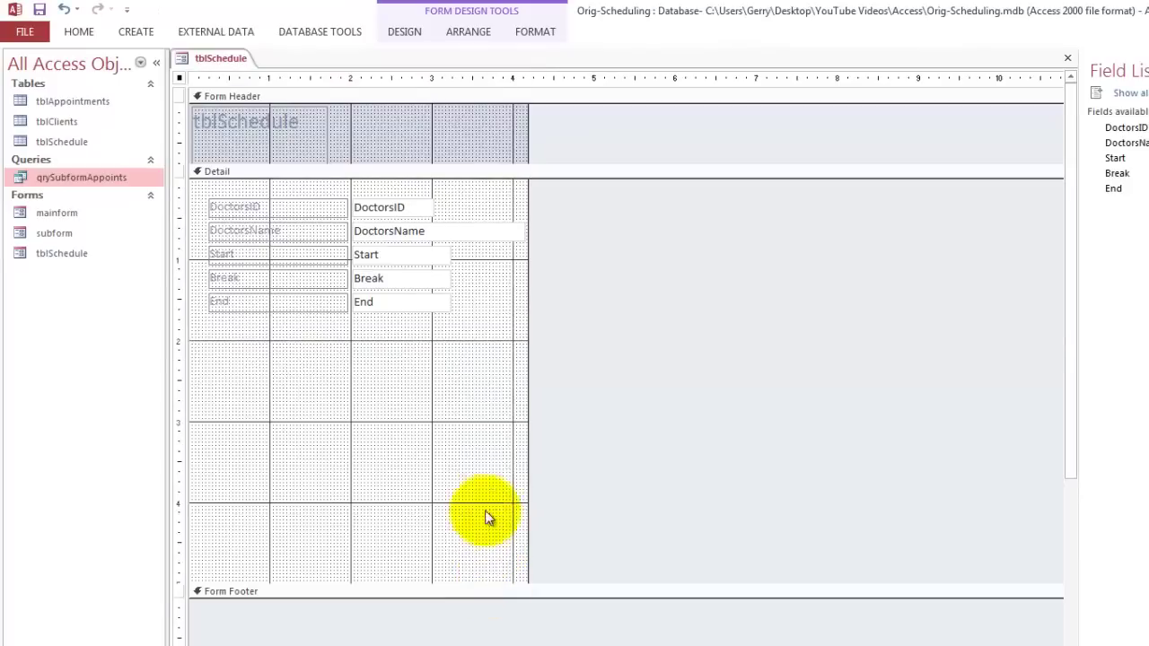
pyautogui.moveTo(526, 391); pyautogui.dragTo(935, 417)
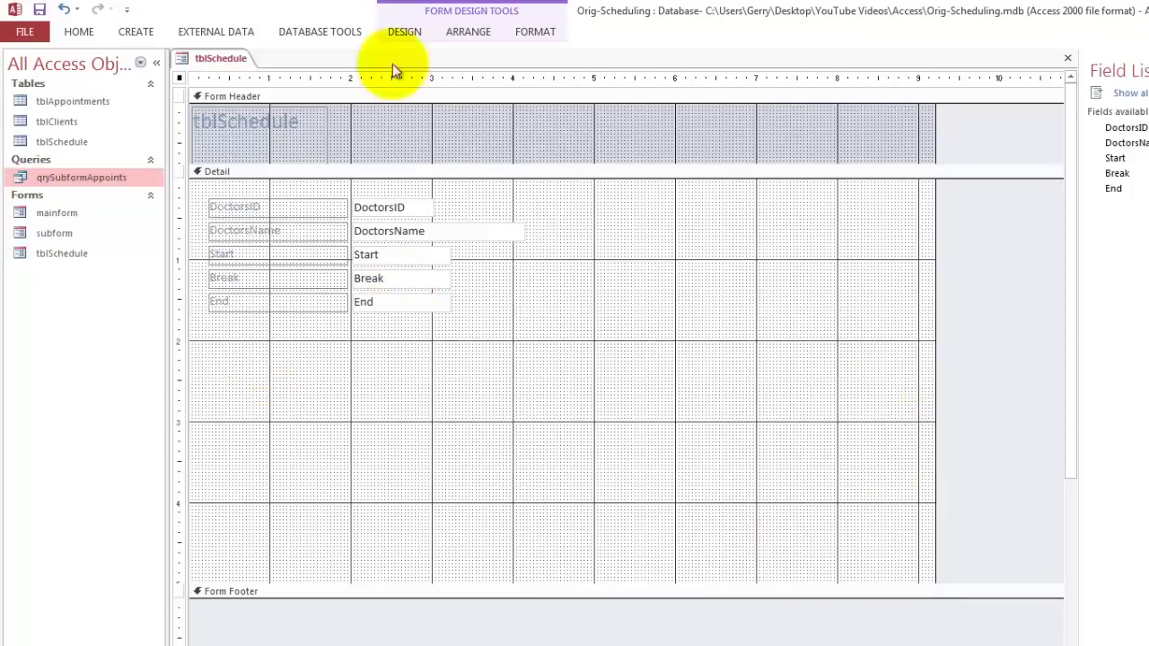
# Step: Draw a subform control below the doctor fields
pyautogui.click(404, 36)
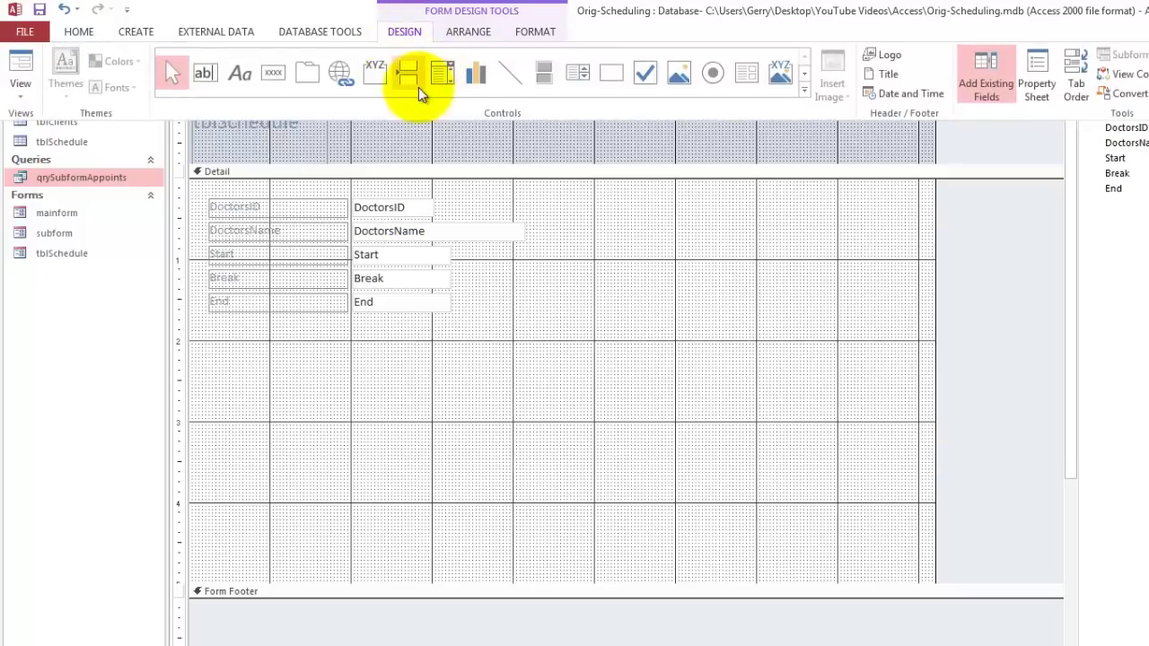
pyautogui.click(746, 77)
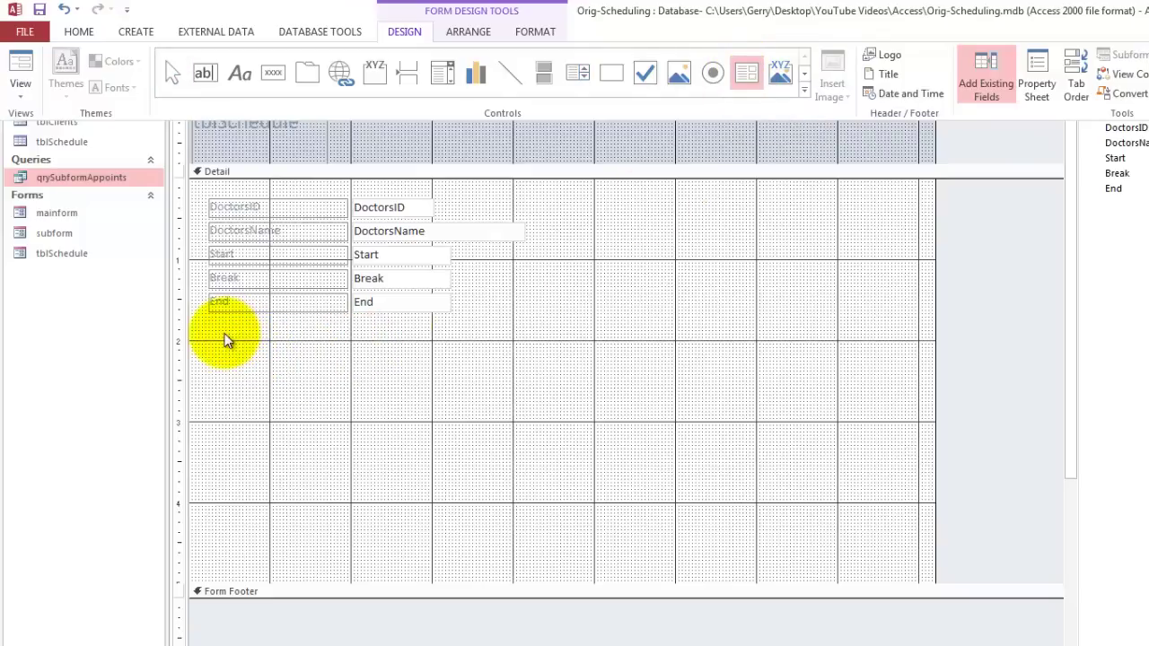
pyautogui.click(226, 339)
pyautogui.moveTo(227, 337); pyautogui.dragTo(862, 534)
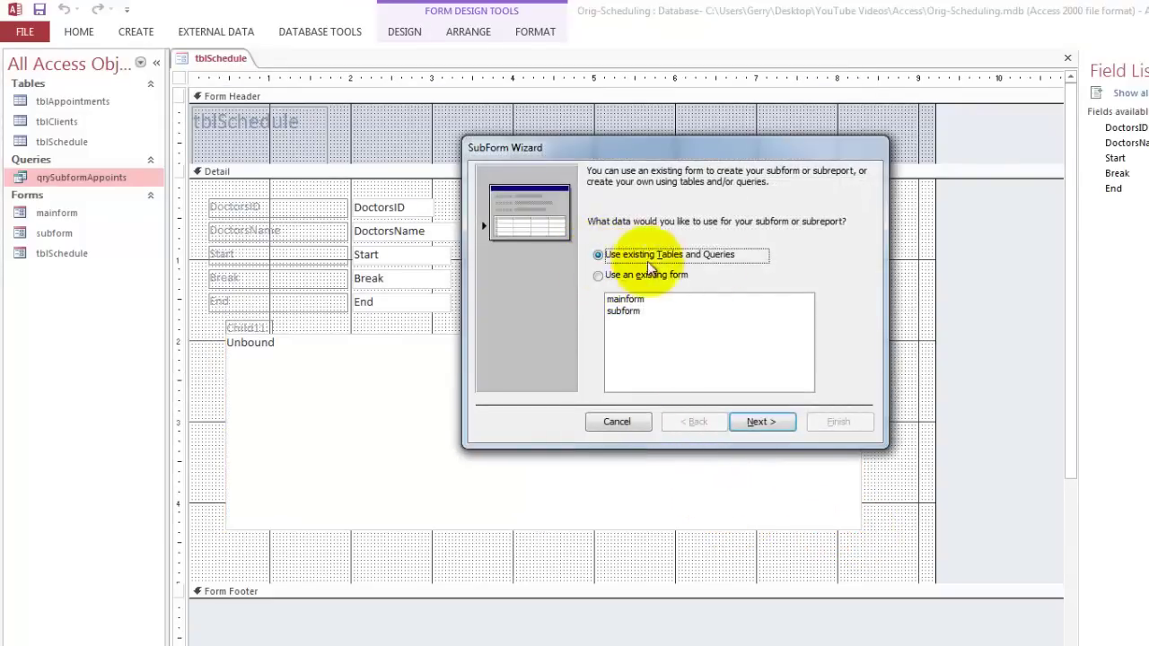
# Step: Base the subform on tblAppointments with all five of its fields
pyautogui.doubleClick(600, 255)
pyautogui.click(594, 246)
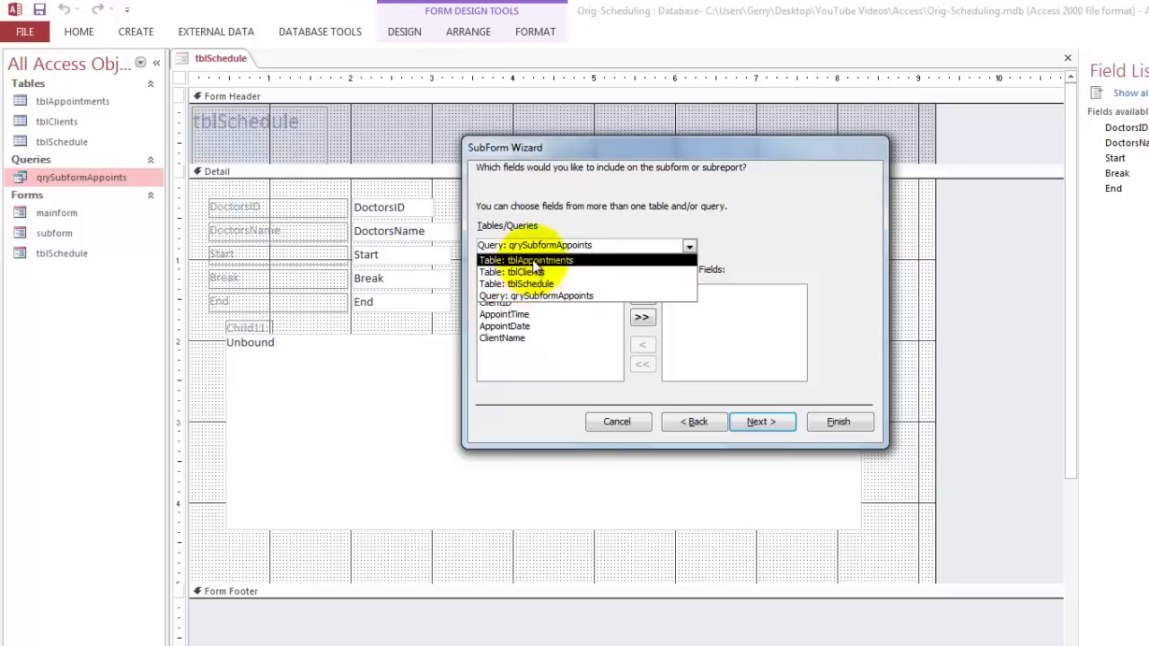
pyautogui.click(535, 261)
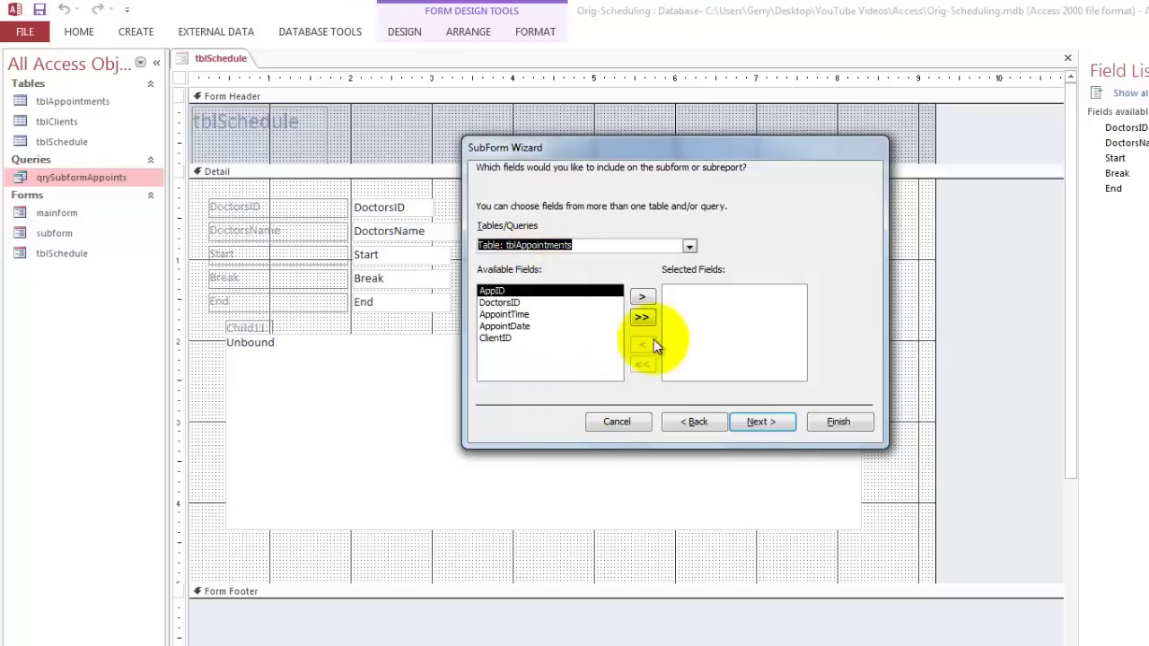
pyautogui.click(643, 316)
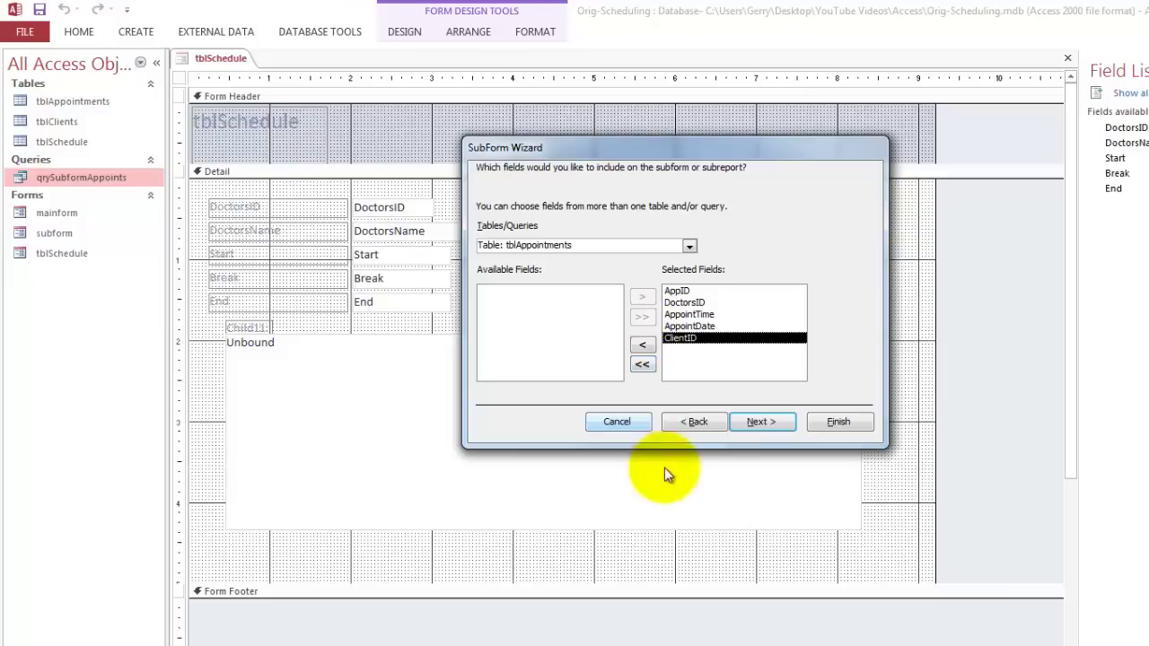
pyautogui.click(761, 421)
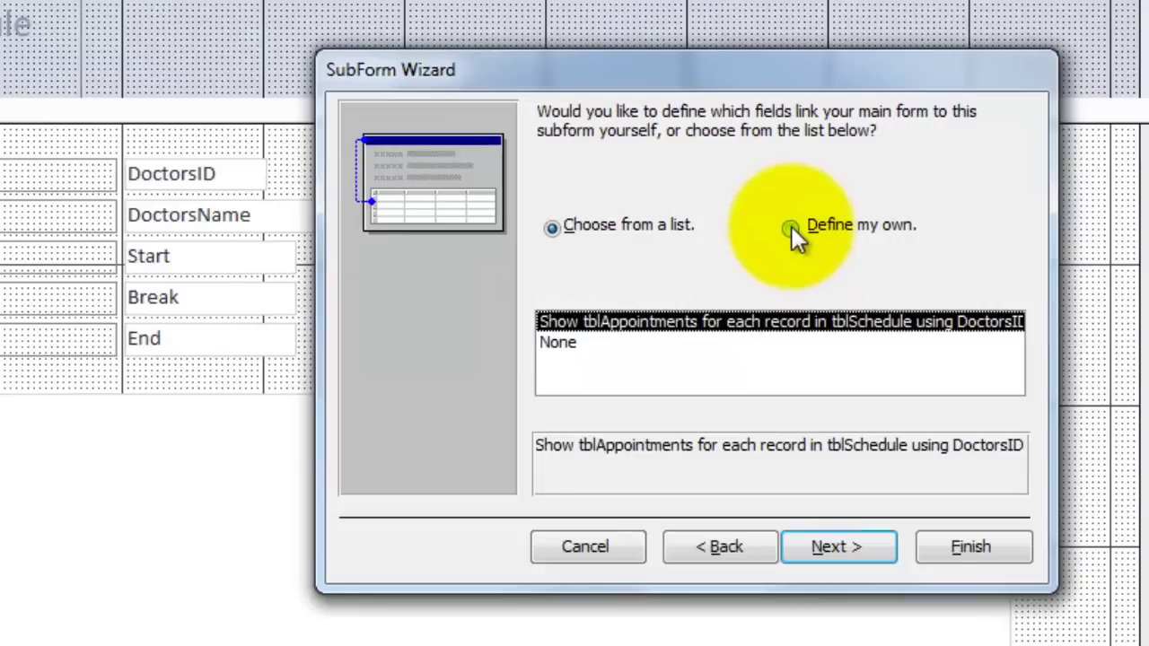
# Step: Define the link manually, joining main form DoctorsID to subform DoctorsID
pyautogui.click(734, 238)
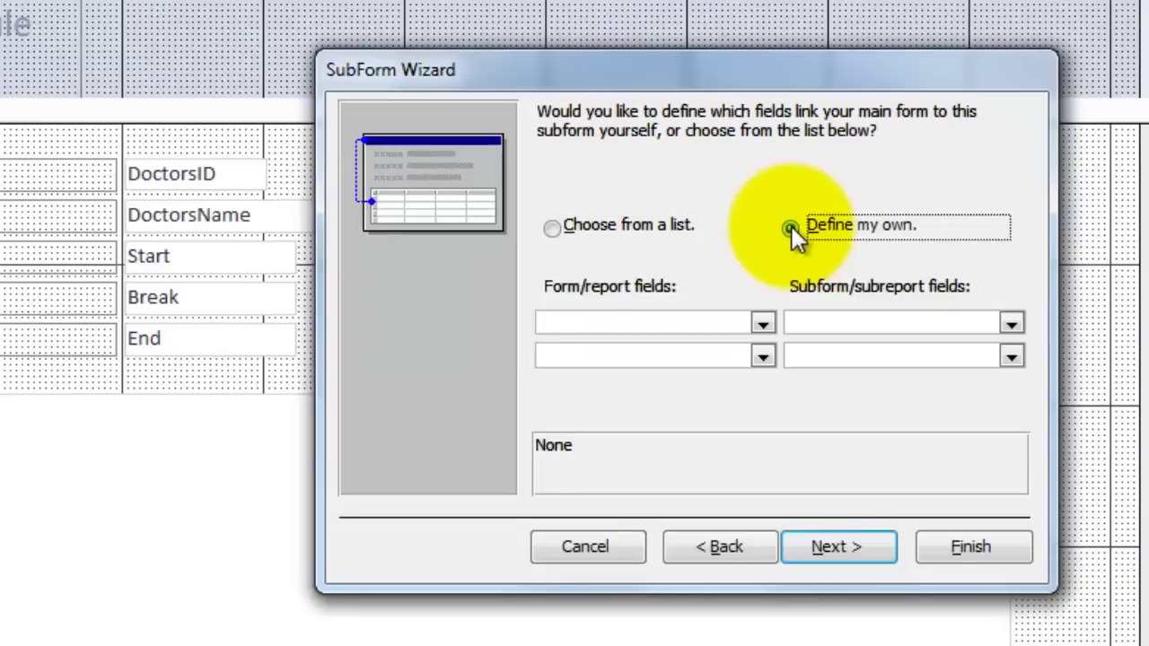
pyautogui.click(762, 322)
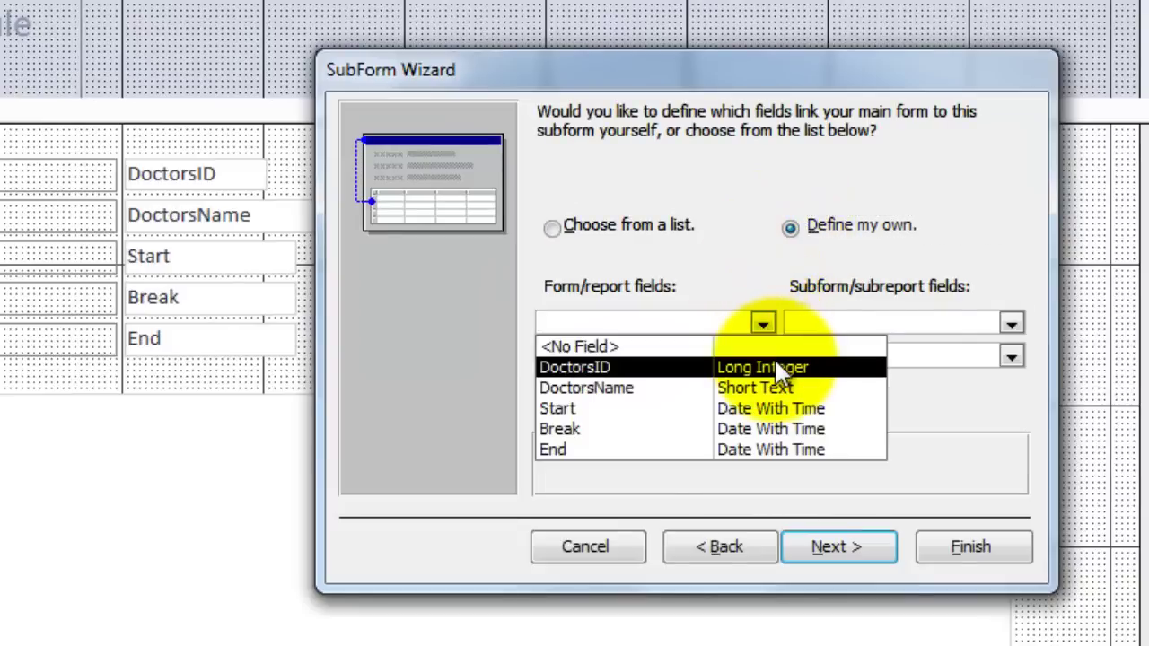
pyautogui.click(579, 368)
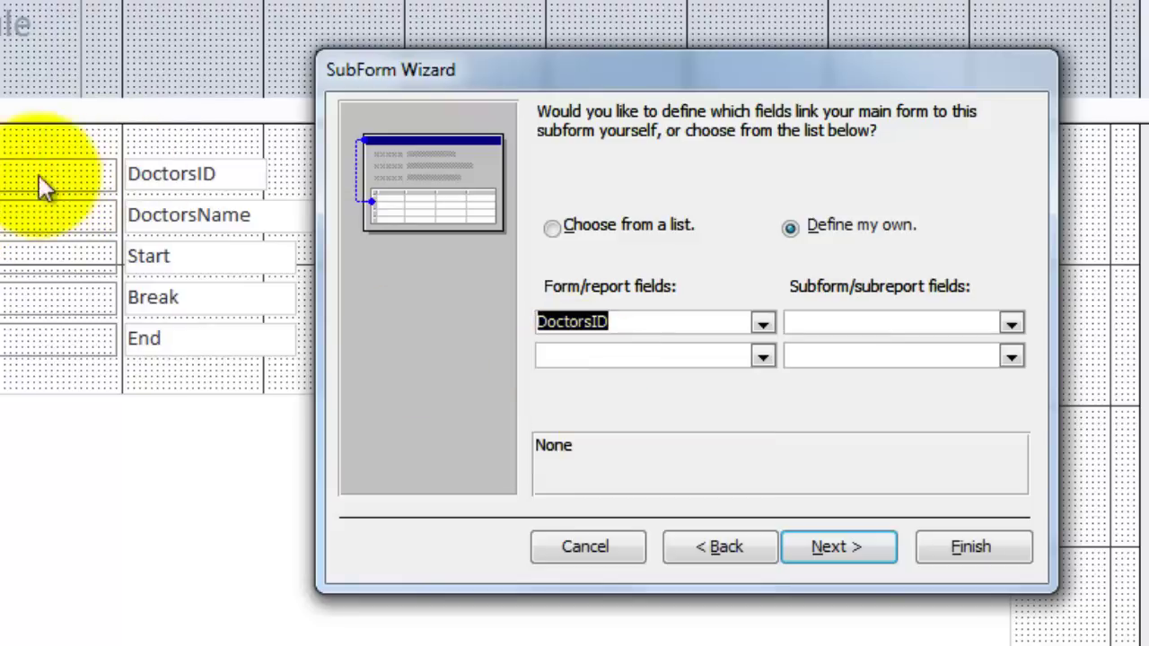
pyautogui.click(1014, 322)
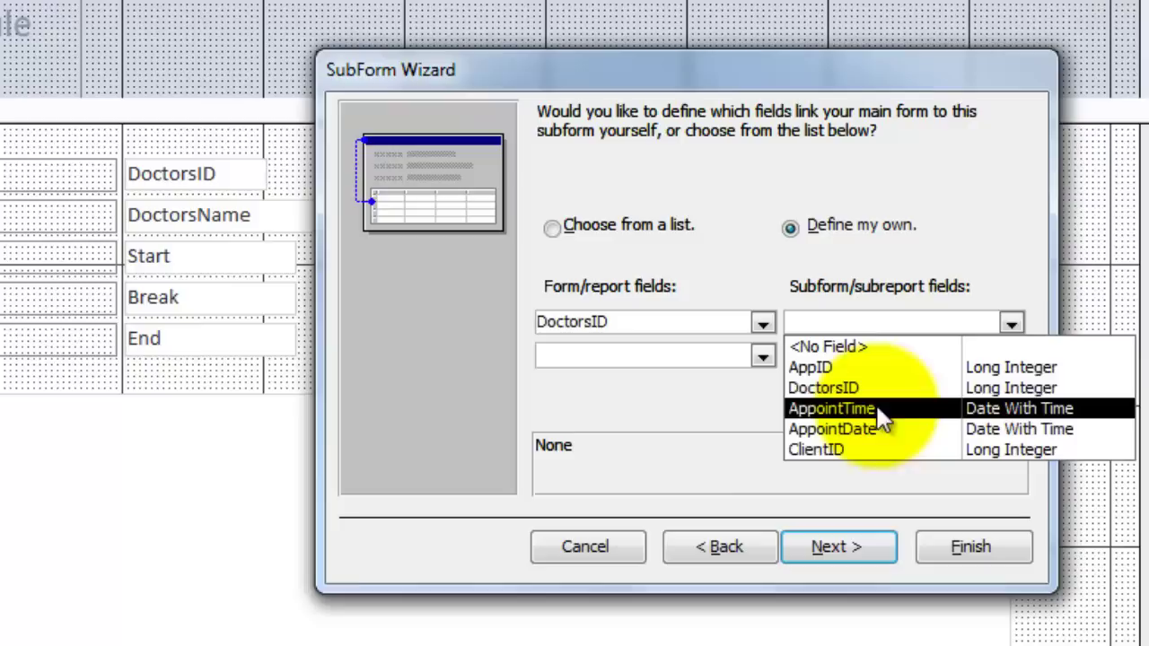
pyautogui.click(842, 384)
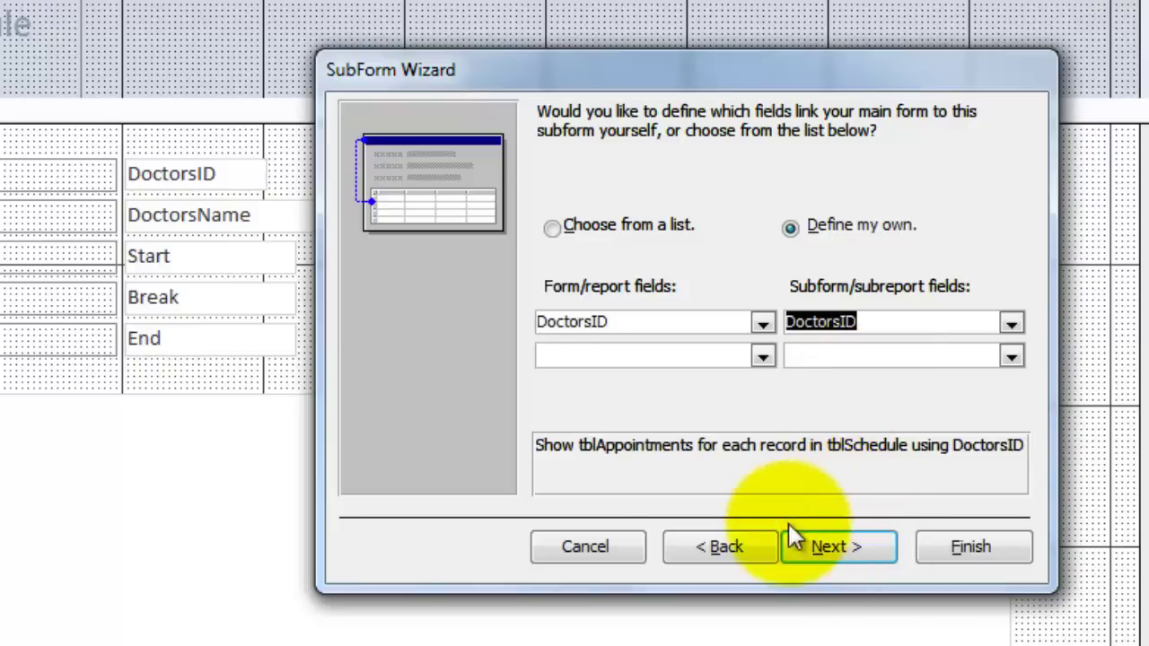
pyautogui.click(850, 542)
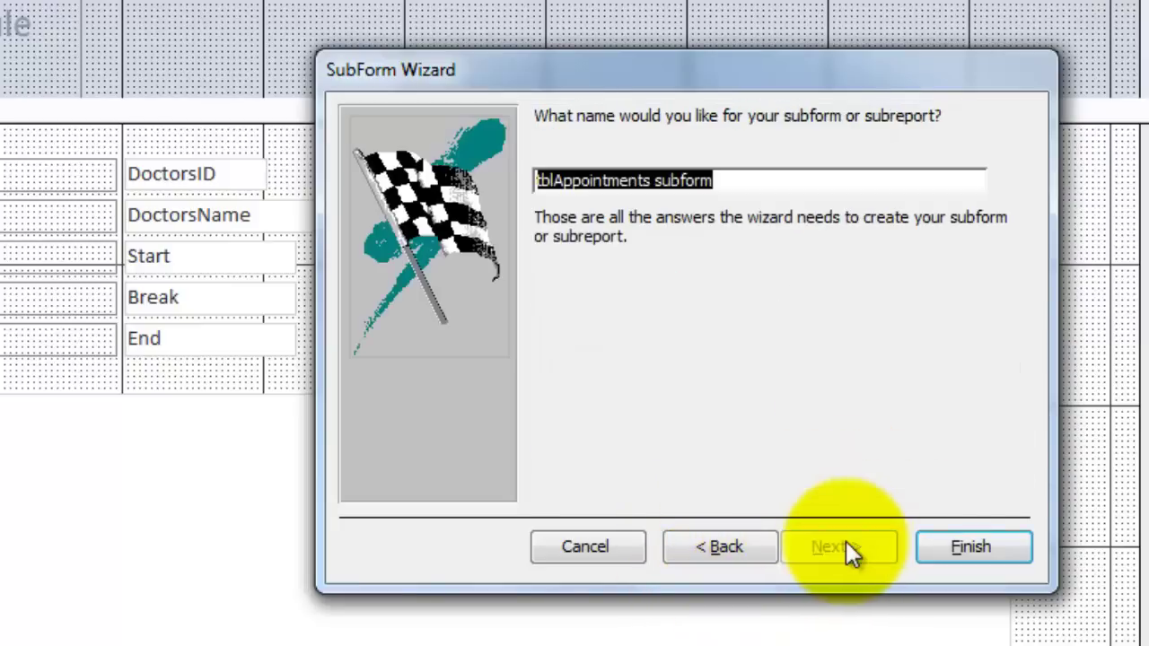
# Step: Finish the subform, widen it to about 7.5 inches, and preview the form in Form view
pyautogui.click(965, 550)
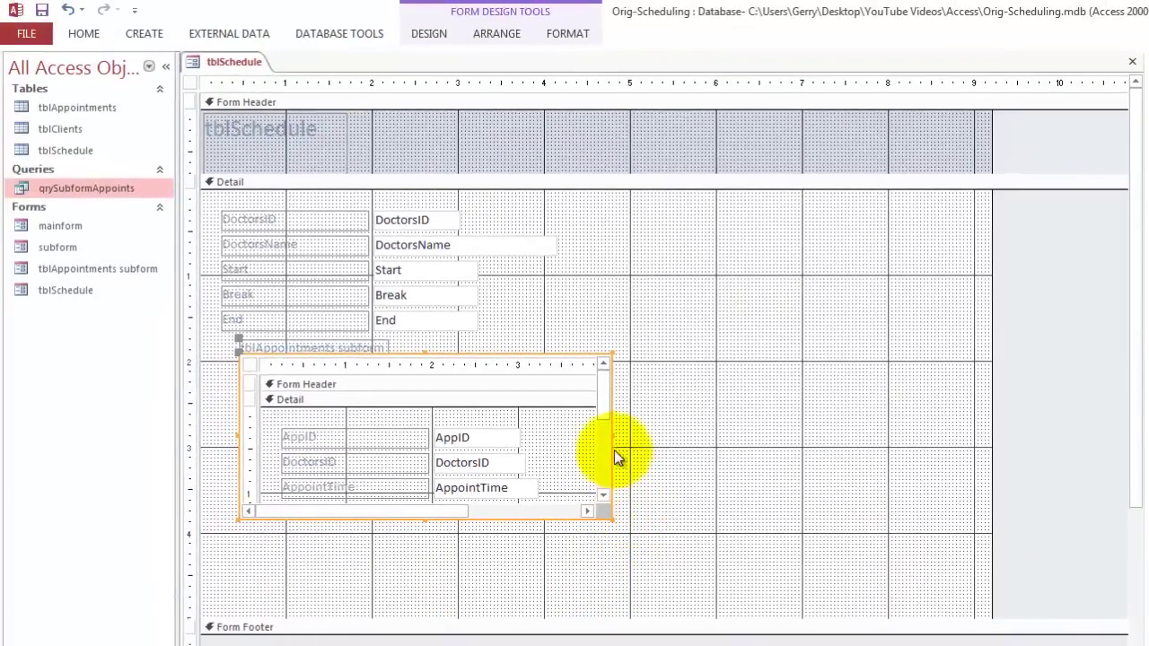
pyautogui.moveTo(614, 434); pyautogui.dragTo(899, 440)
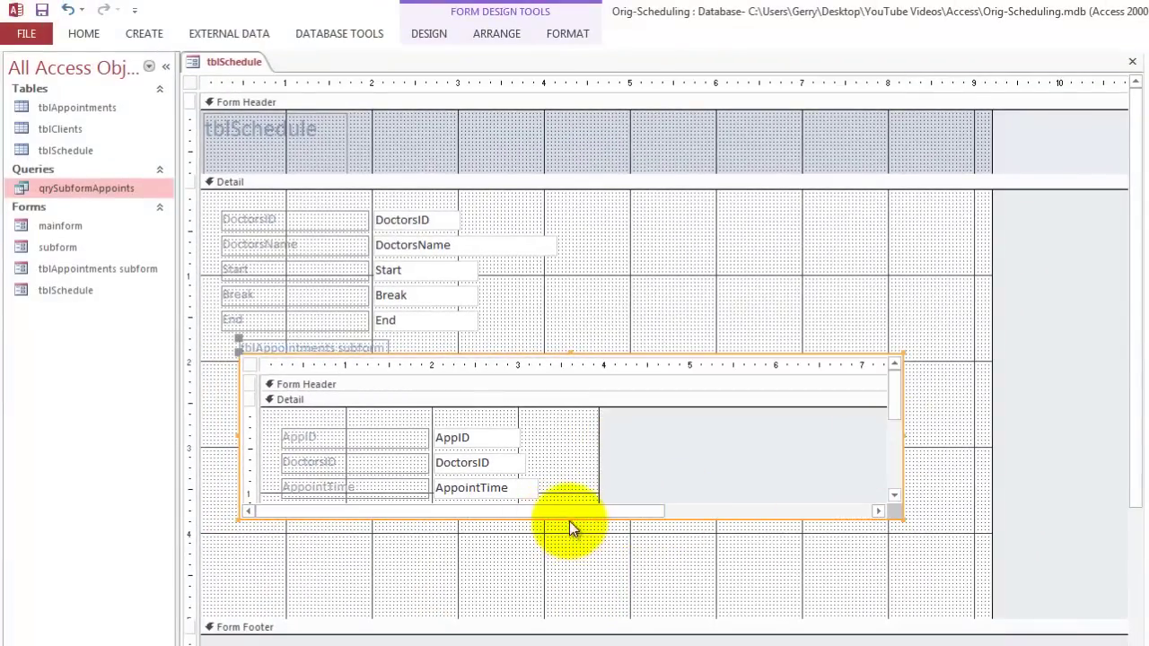
pyautogui.moveTo(572, 523); pyautogui.dragTo(580, 560)
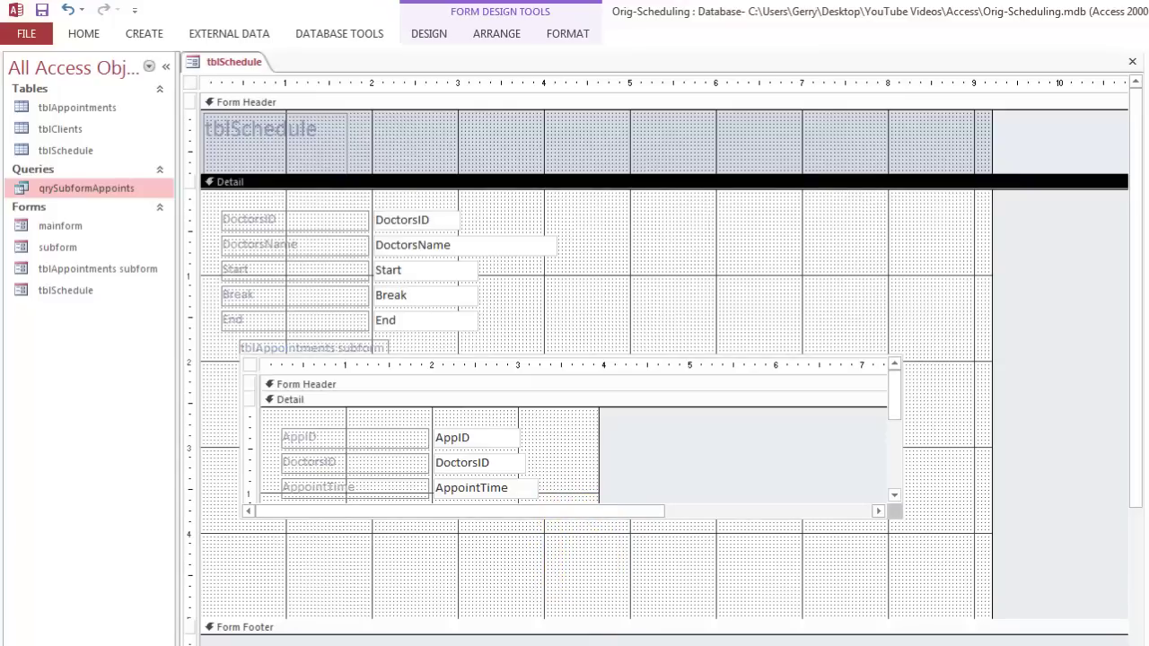
pyautogui.press('F5')
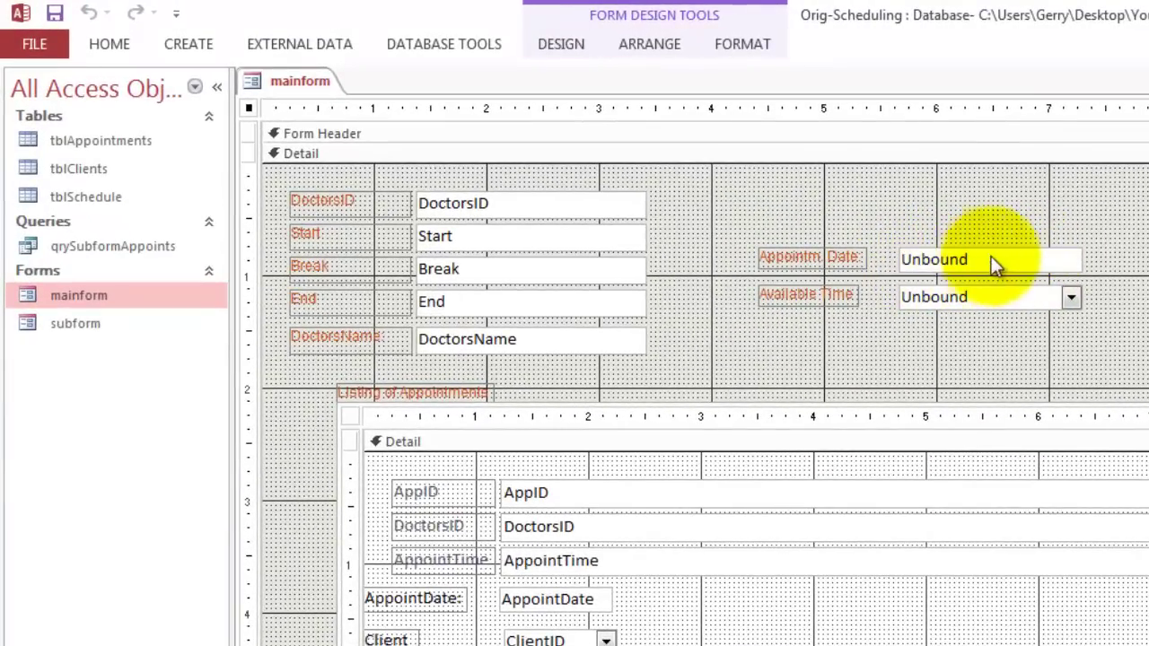
# Step: Place a trial text box above the appointment date, then delete the Text22 box
pyautogui.click(564, 43)
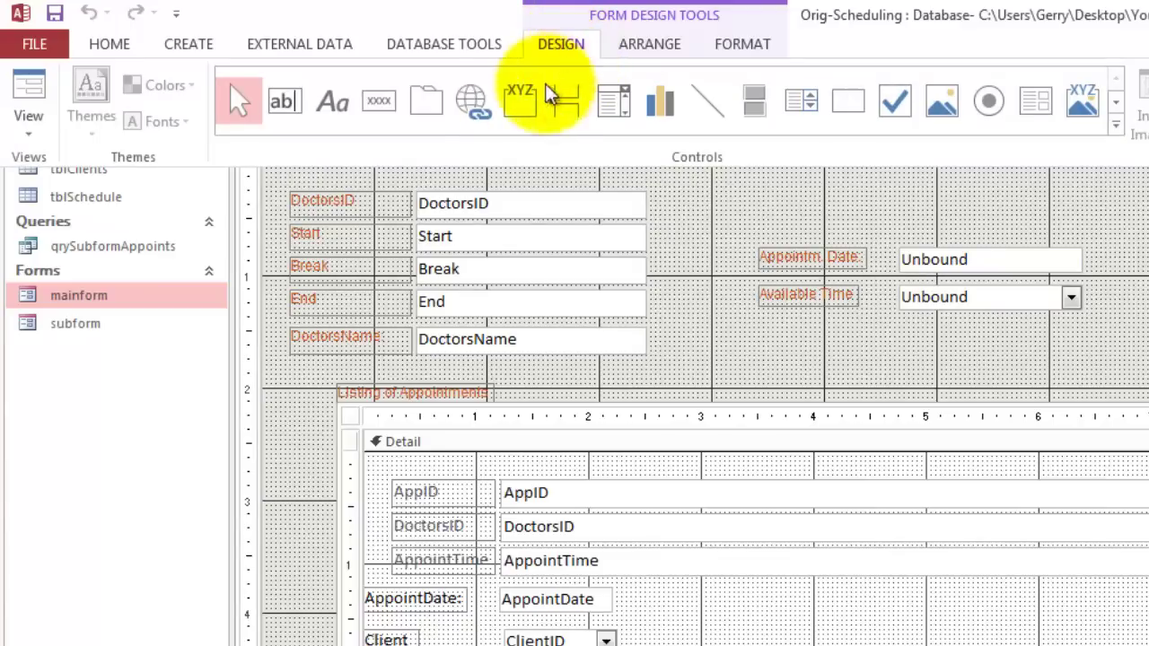
pyautogui.click(283, 105)
pyautogui.click(900, 201)
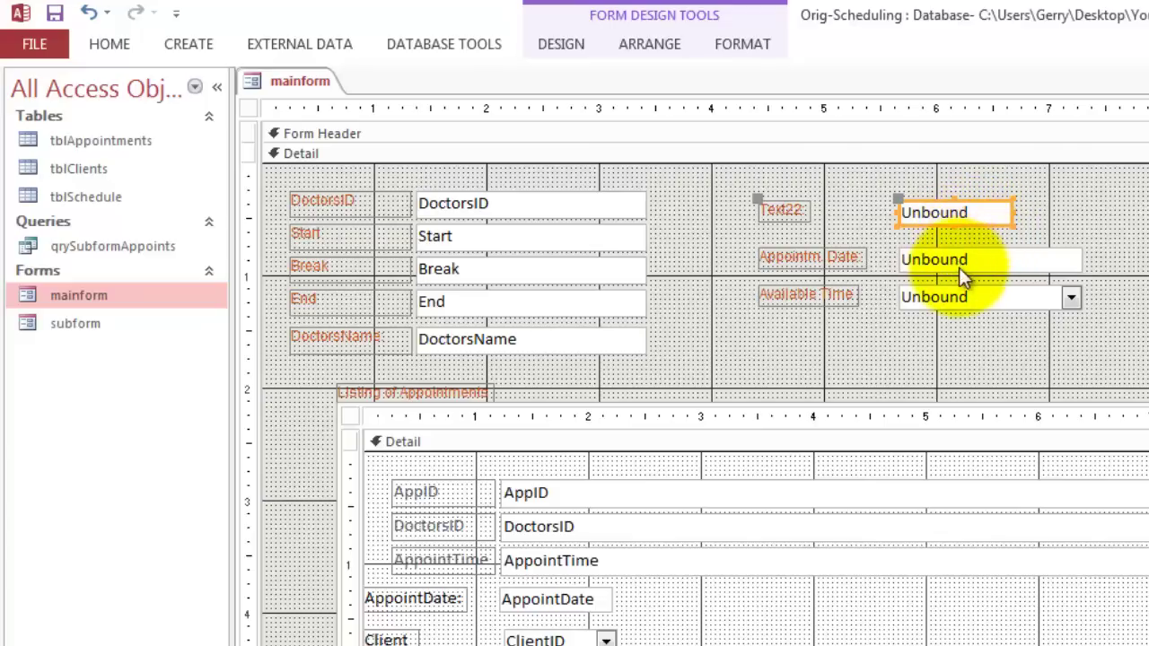
pyautogui.press('Delete')
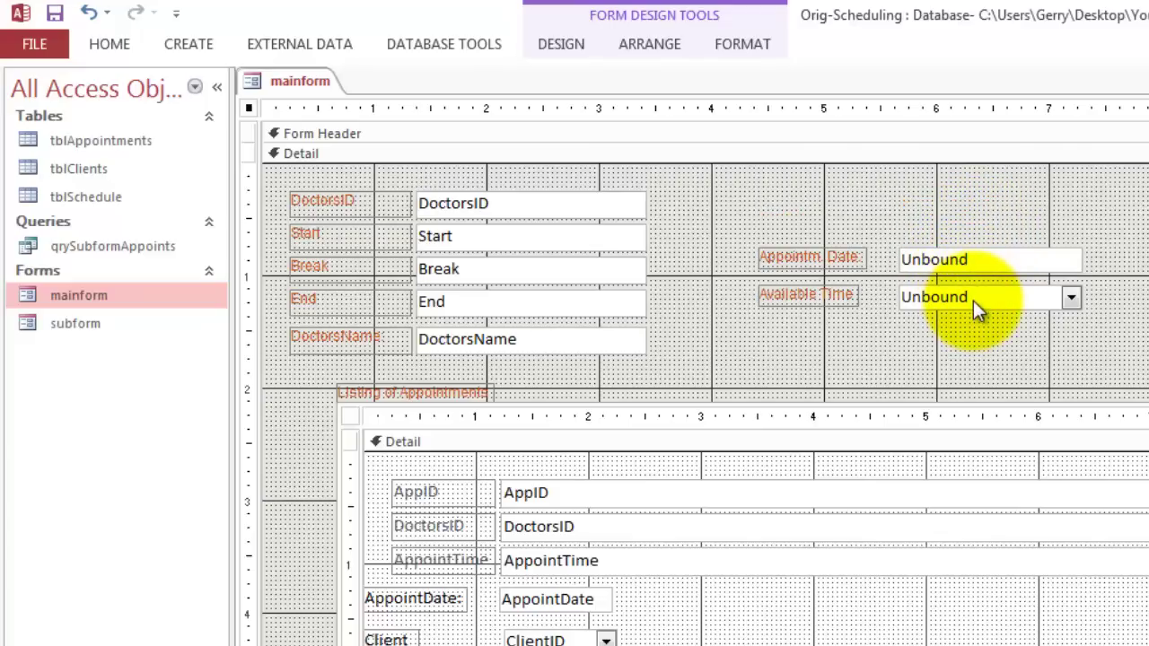
# Step: Place a new combo box on the mainform beside Available Time
pyautogui.click(560, 45)
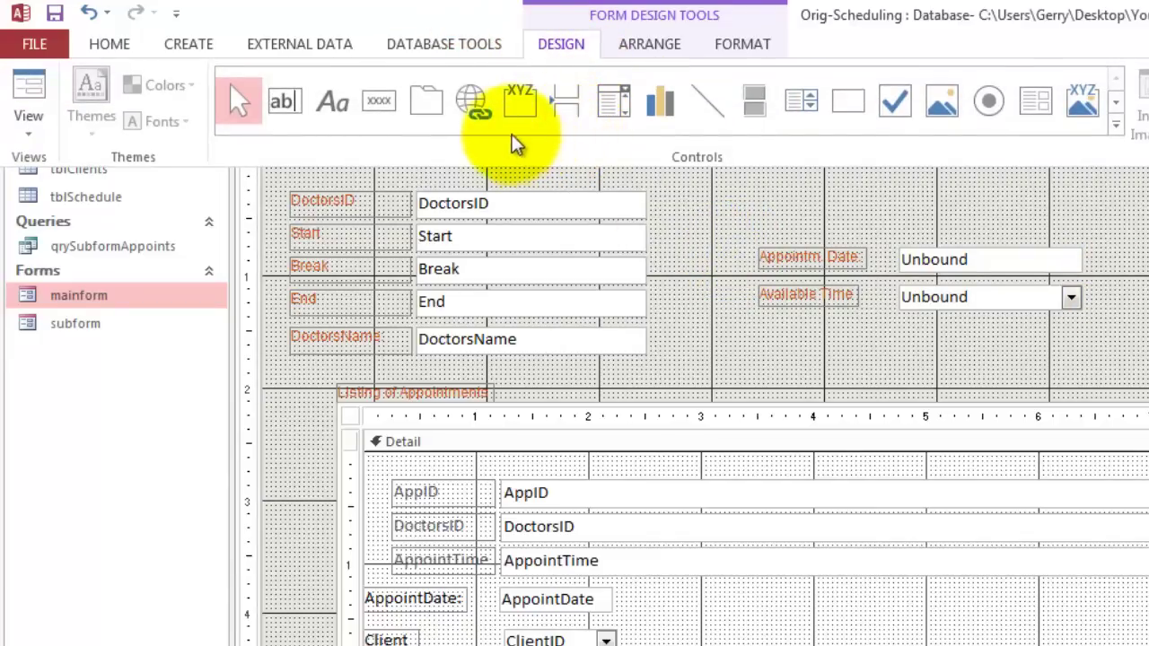
pyautogui.click(613, 104)
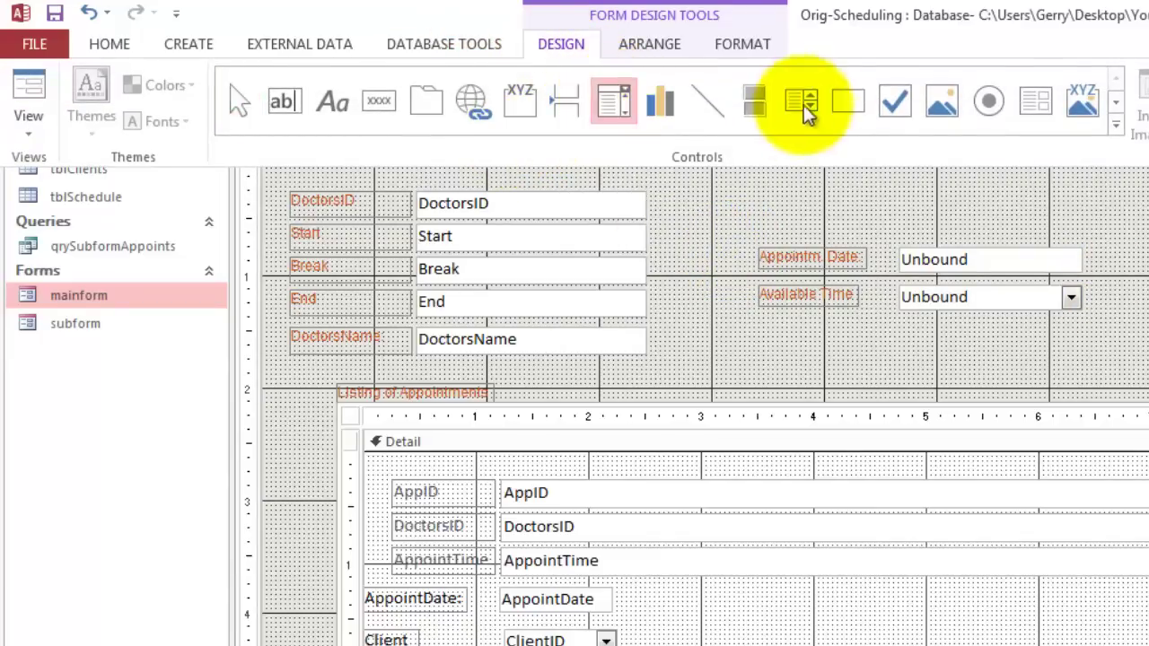
pyautogui.click(898, 318)
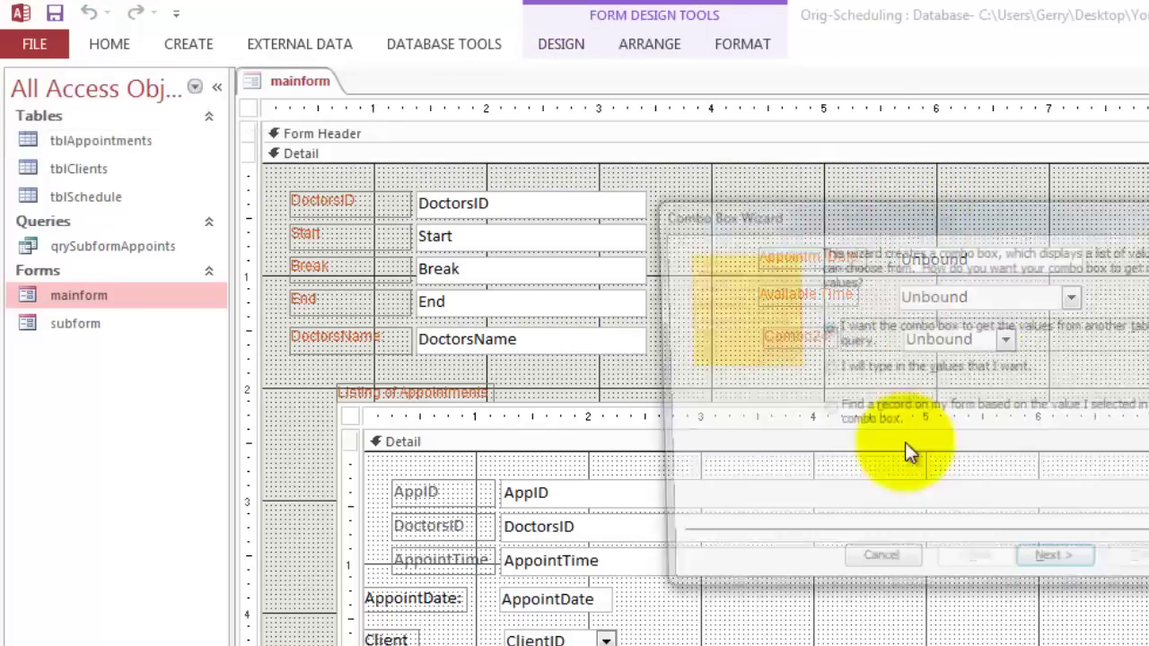
# Step: Cancel the Combo Box Wizard and delete the trial combo box
pyautogui.click(889, 570)
pyautogui.press('Delete')
pyautogui.click(982, 259)
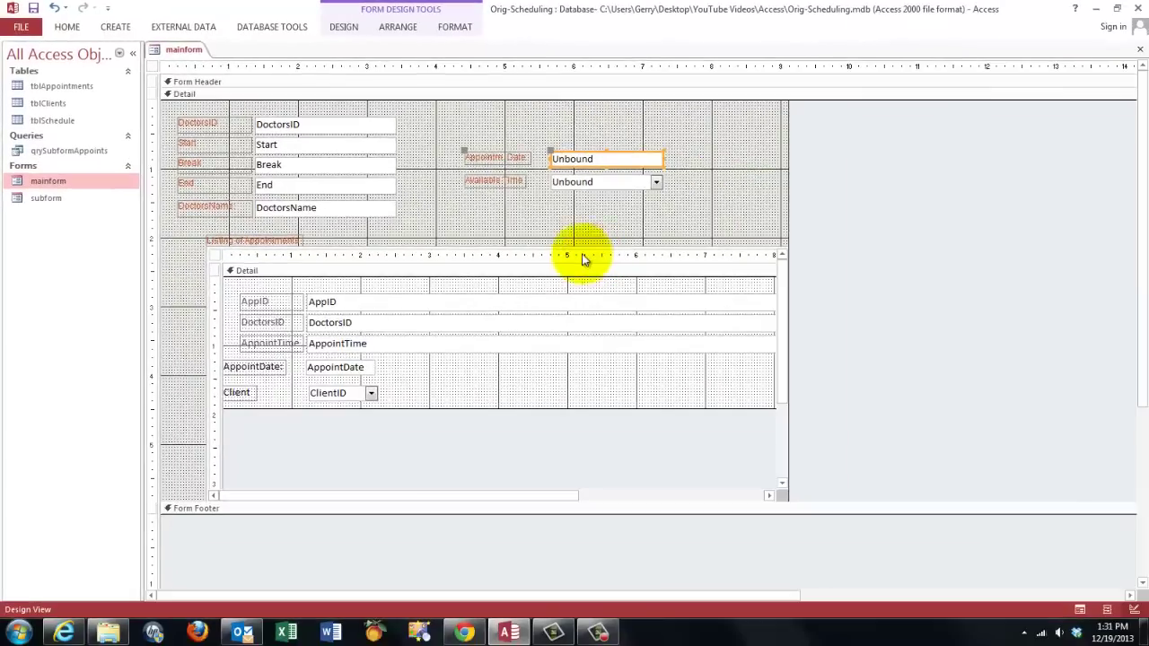
# Step: Open properties for the txtAppointDate box, then view the Available Time combo named cboTime
pyautogui.rightClick(607, 159)
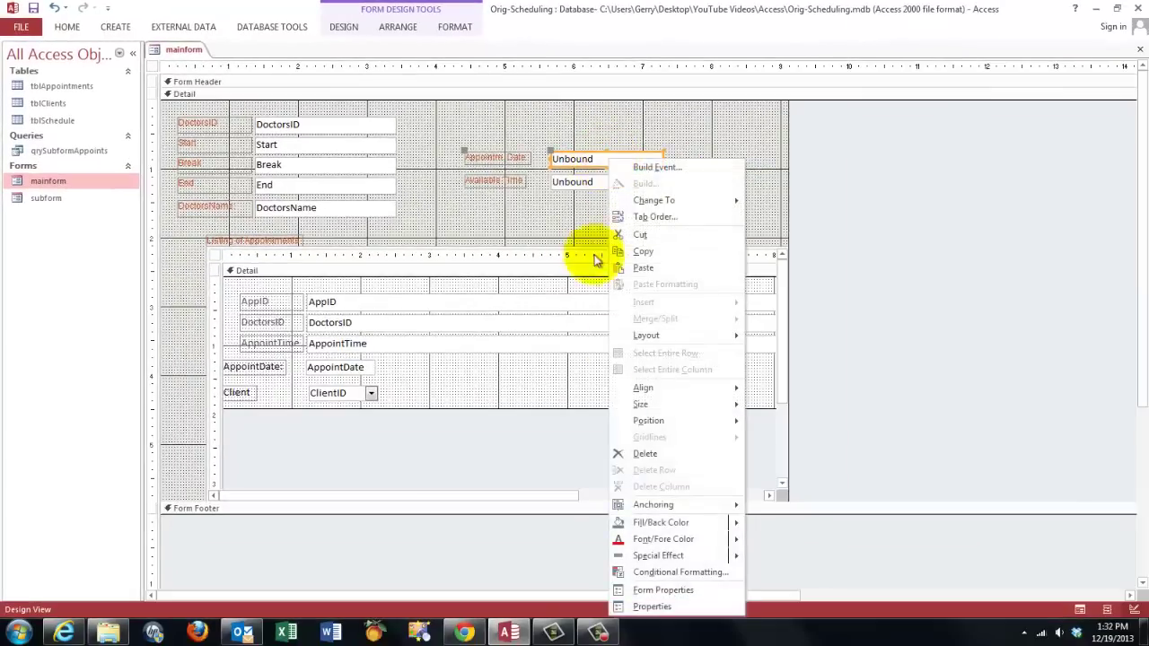
pyautogui.click(652, 606)
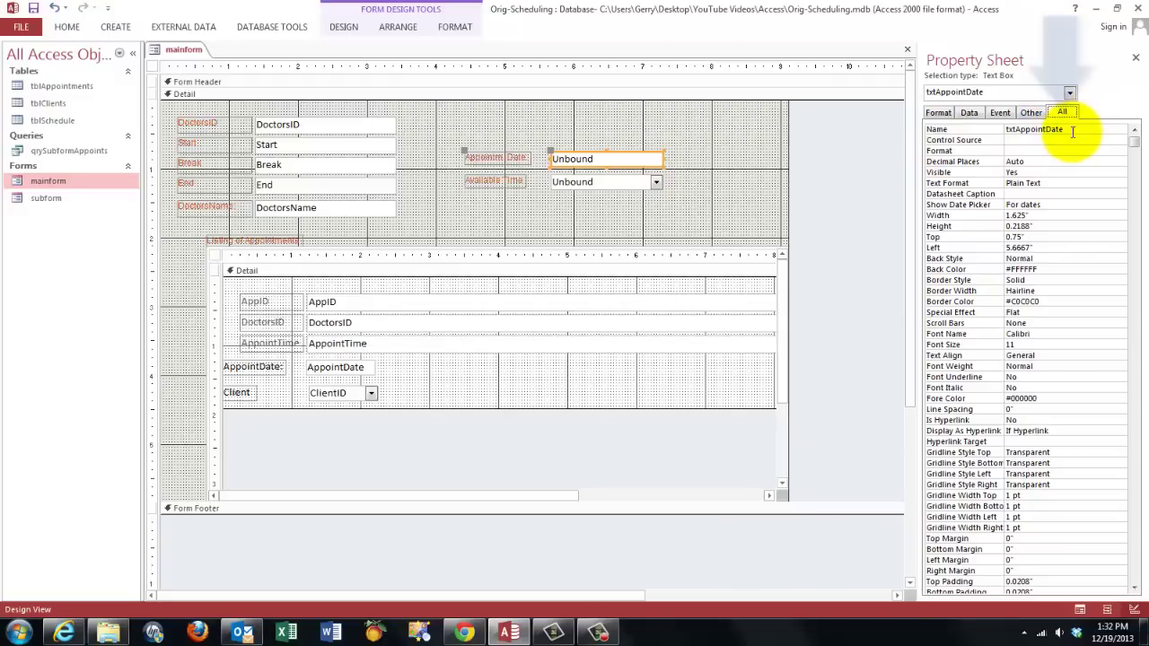
pyautogui.doubleClick(1069, 129)
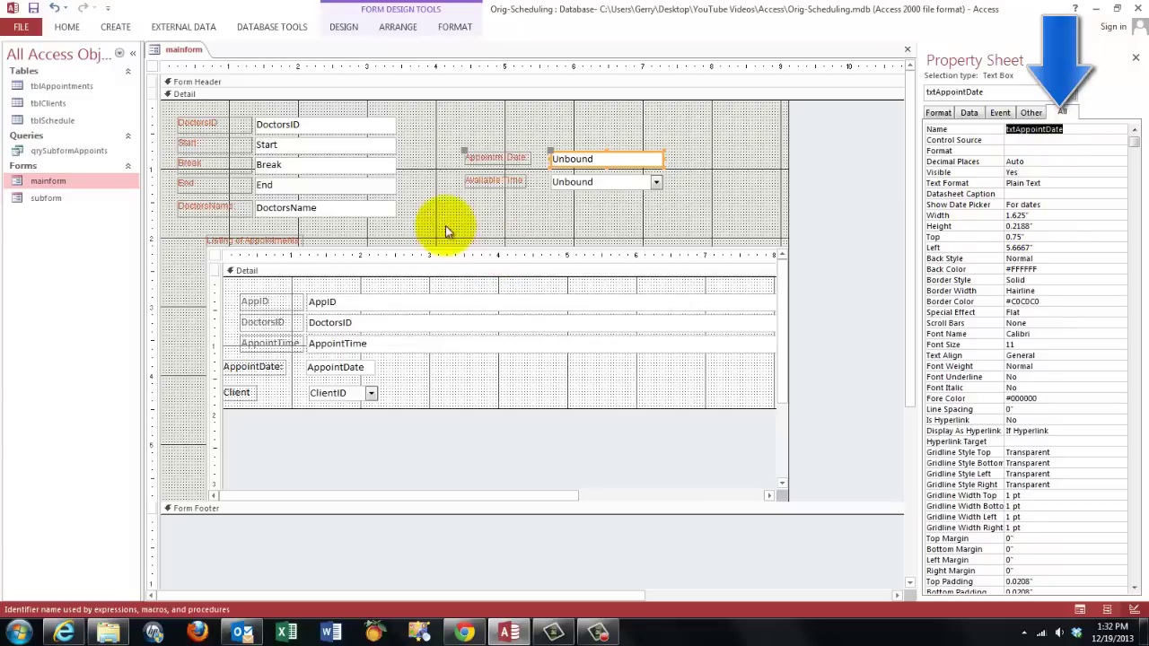
pyautogui.click(595, 183)
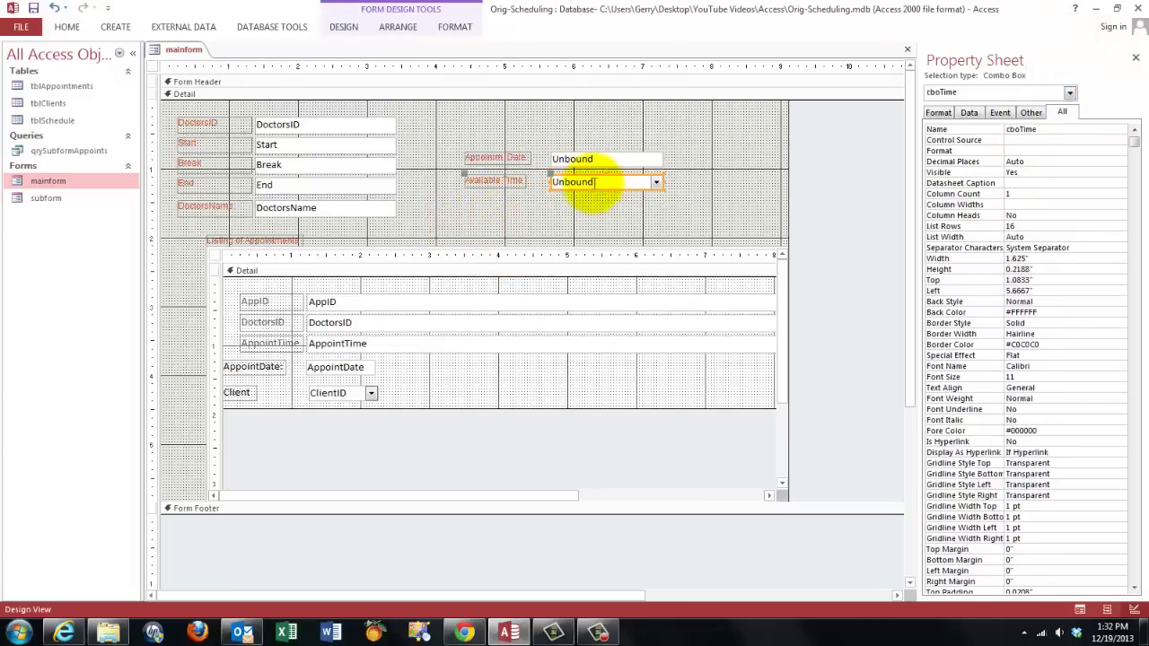
# Step: Select the client combo box inside the appointments subform
pyautogui.click(331, 399)
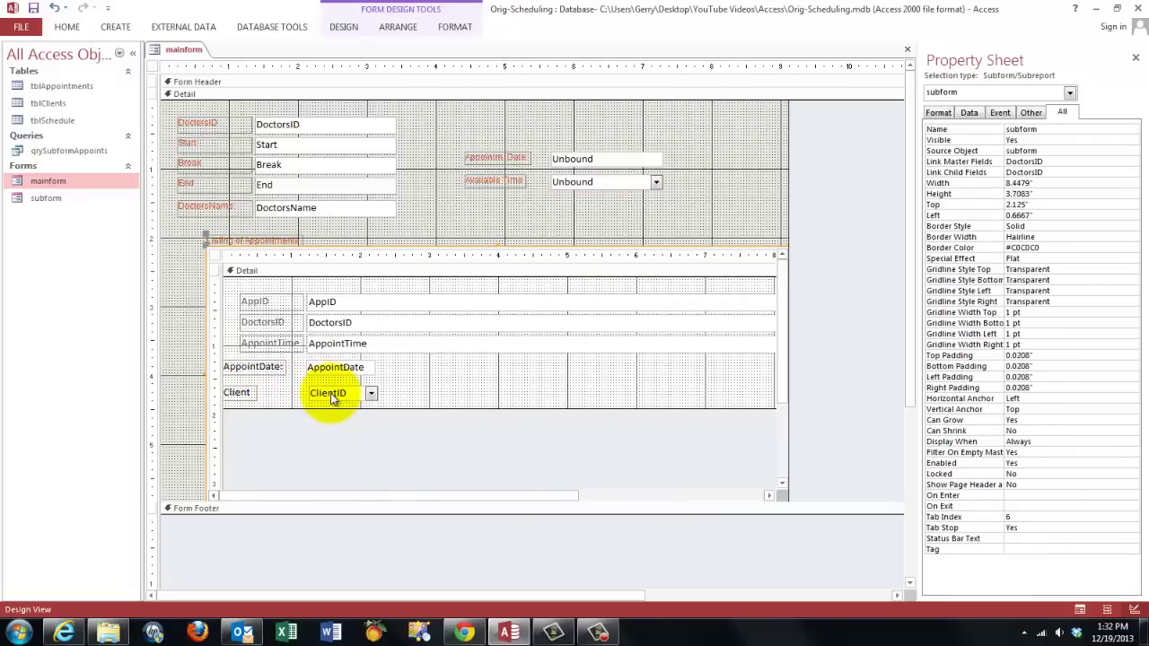
pyautogui.click(330, 396)
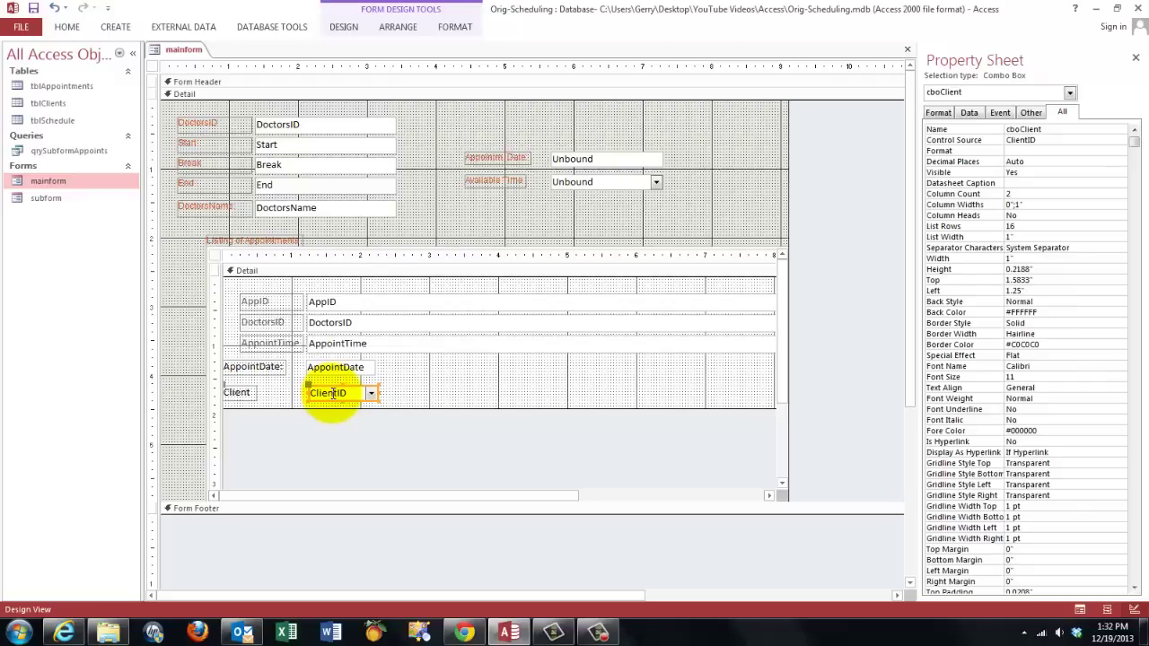
pyautogui.rightClick(332, 393)
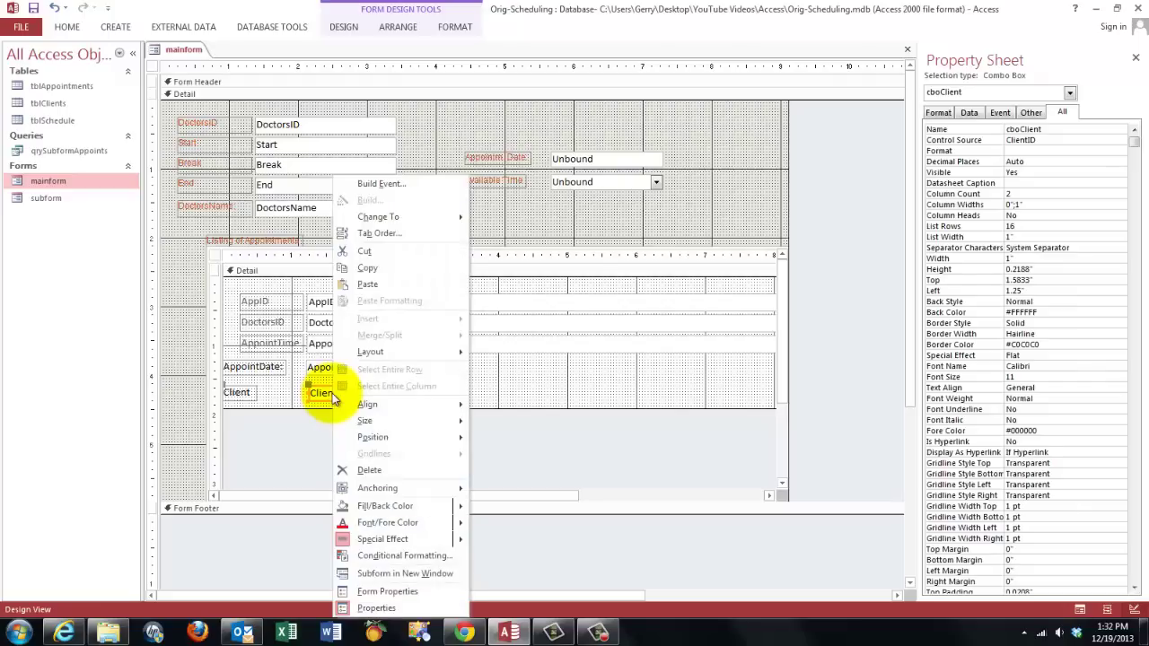
pyautogui.moveTo(435, 217)
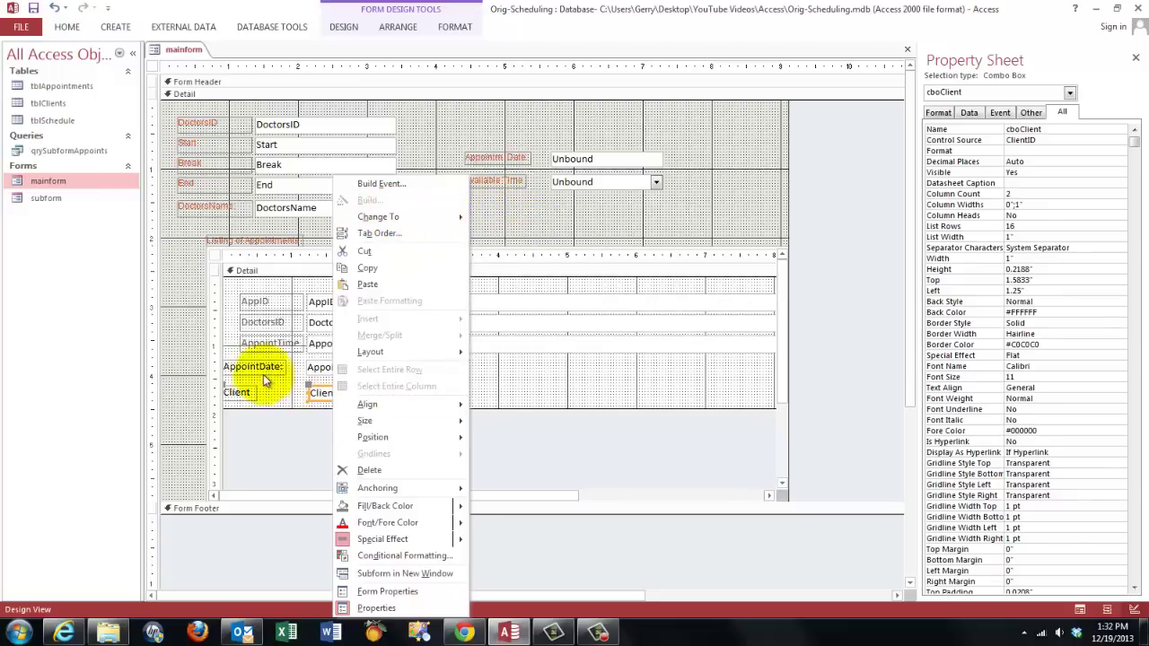
pyautogui.click(426, 382)
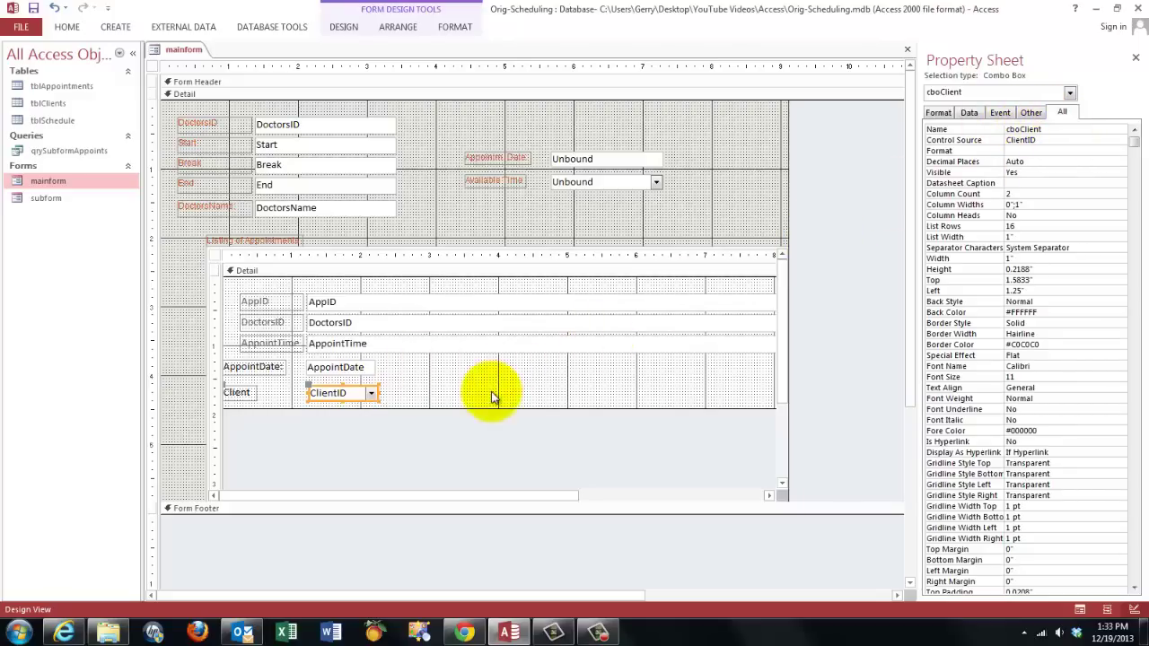
# Step: Confirm cboClient's Control Source ClientID, Column Count 2 and Column Widths 0";1"
pyautogui.click(1034, 140)
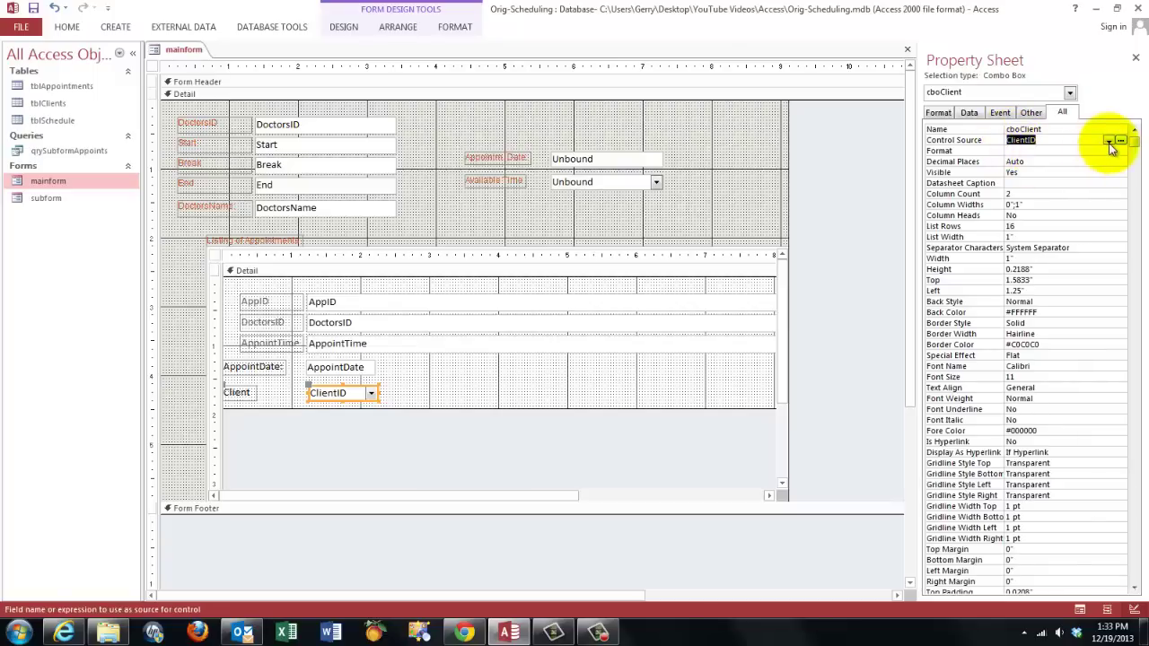
pyautogui.click(1109, 144)
pyautogui.click(1030, 191)
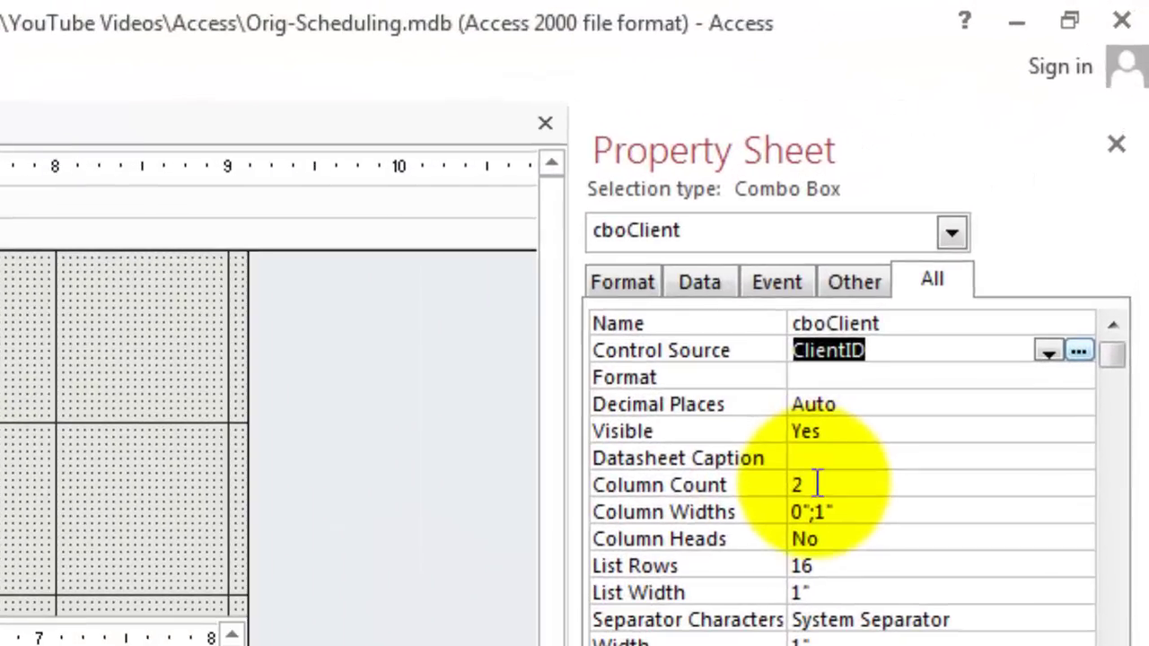
pyautogui.click(1016, 194)
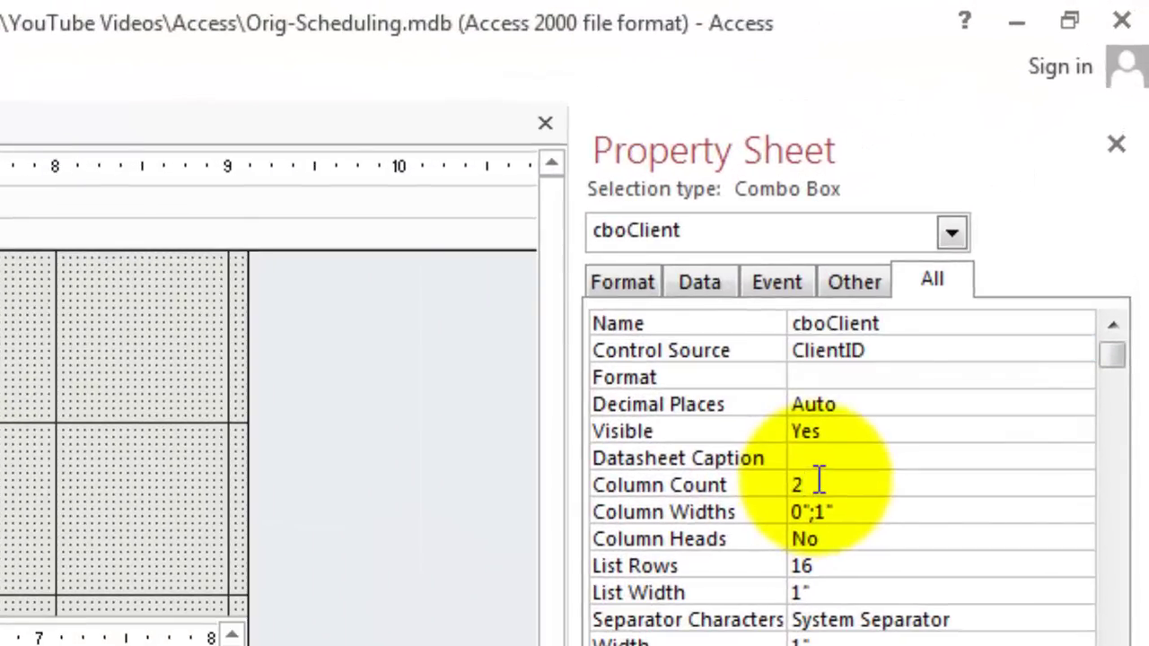
pyautogui.moveTo(837, 511); pyautogui.dragTo(794, 508)
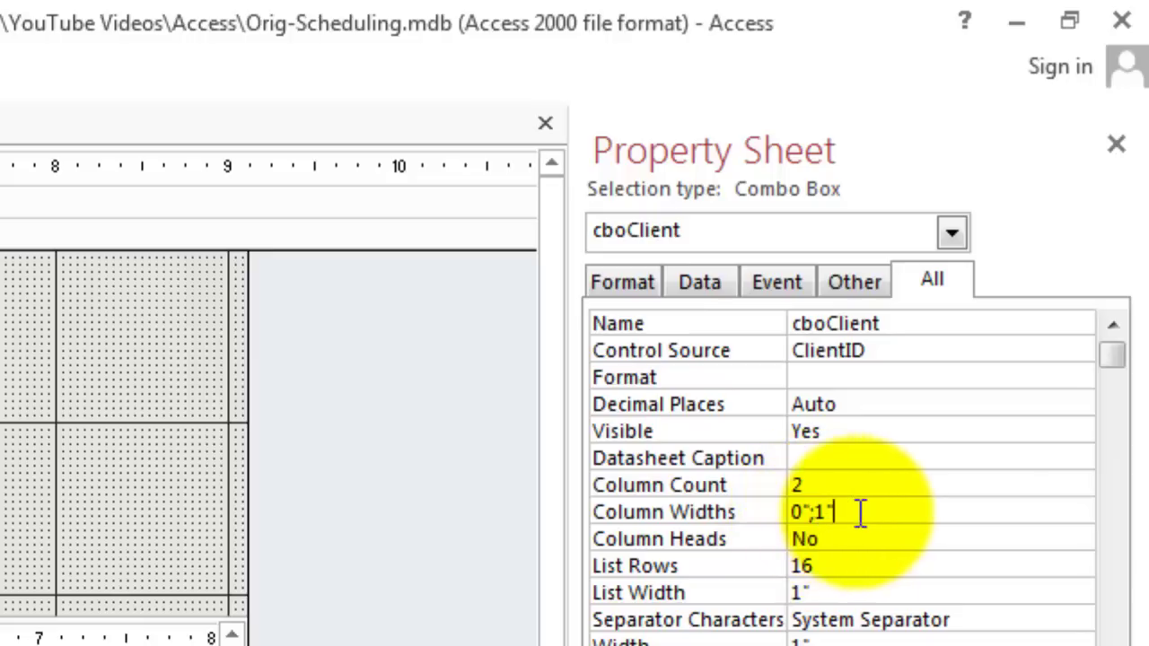
# Step: Edit the cboClient row source query to sort ClientName ascending, drop the extra [ClientName] column, and save
pyautogui.click(694, 281)
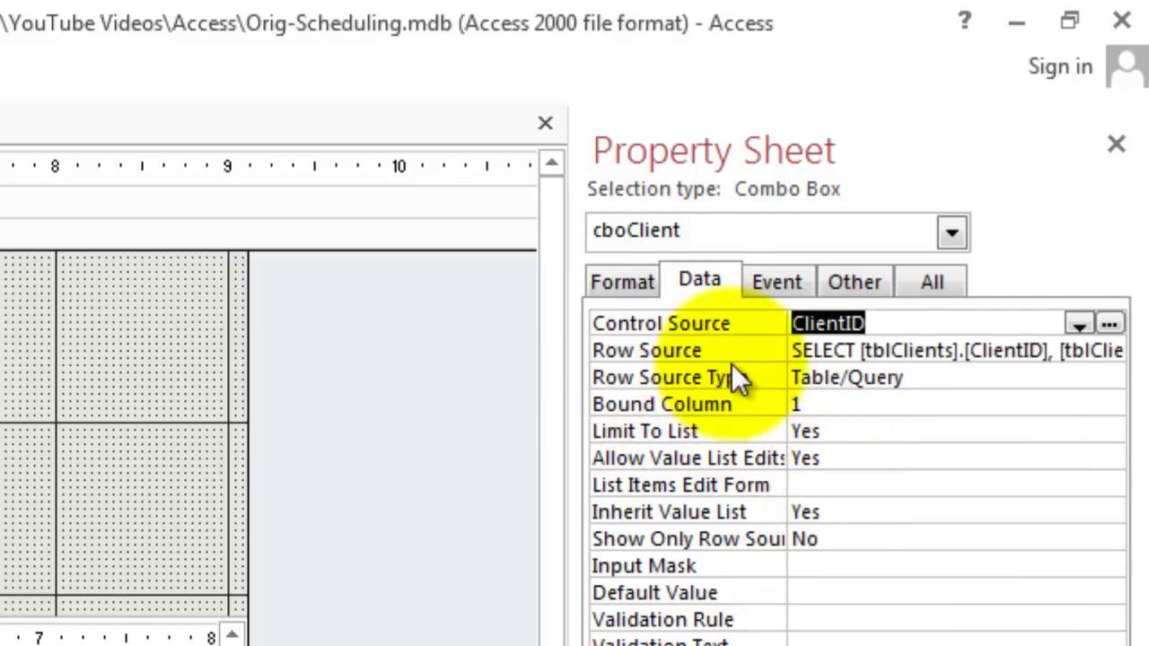
pyautogui.click(923, 350)
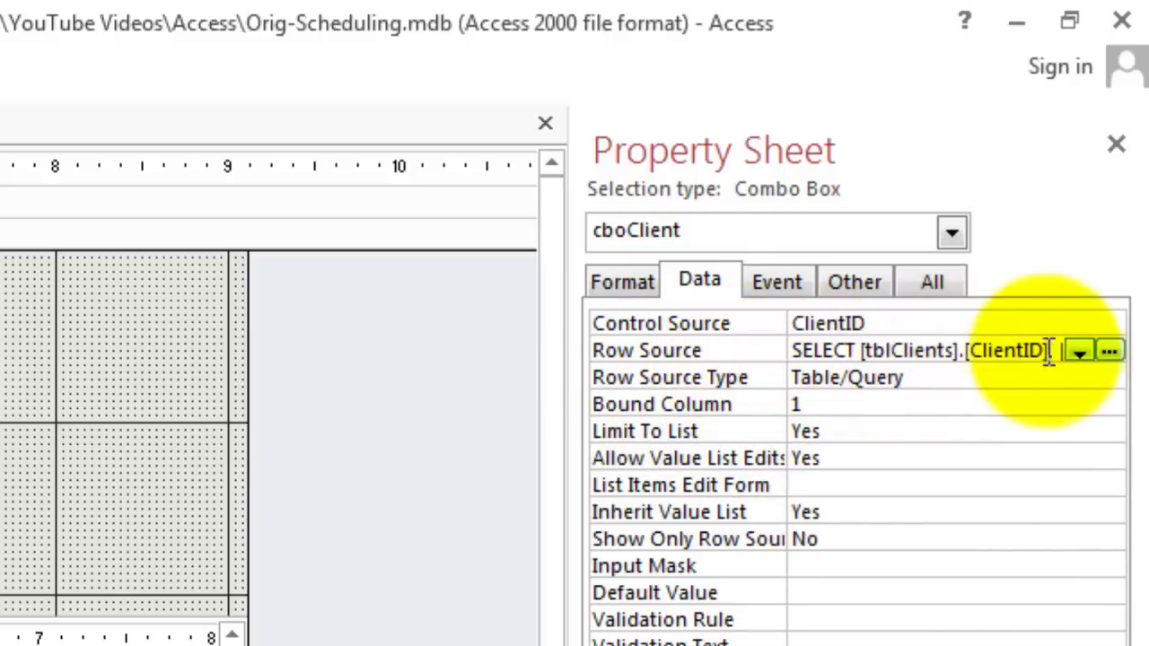
pyautogui.click(1110, 351)
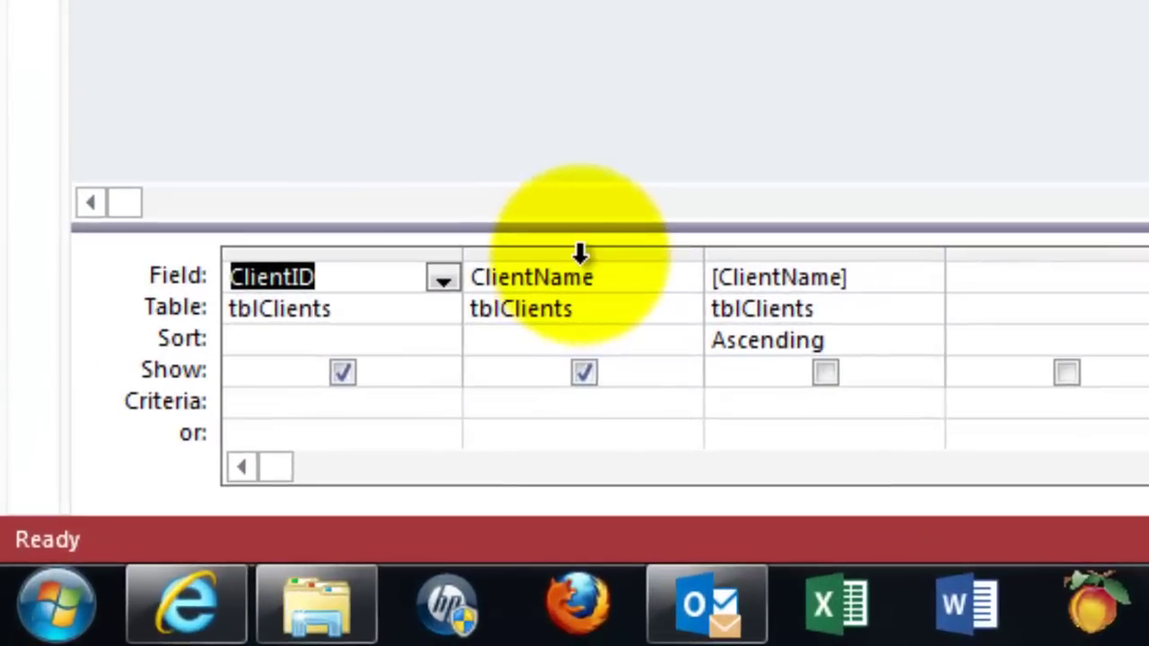
pyautogui.click(580, 254)
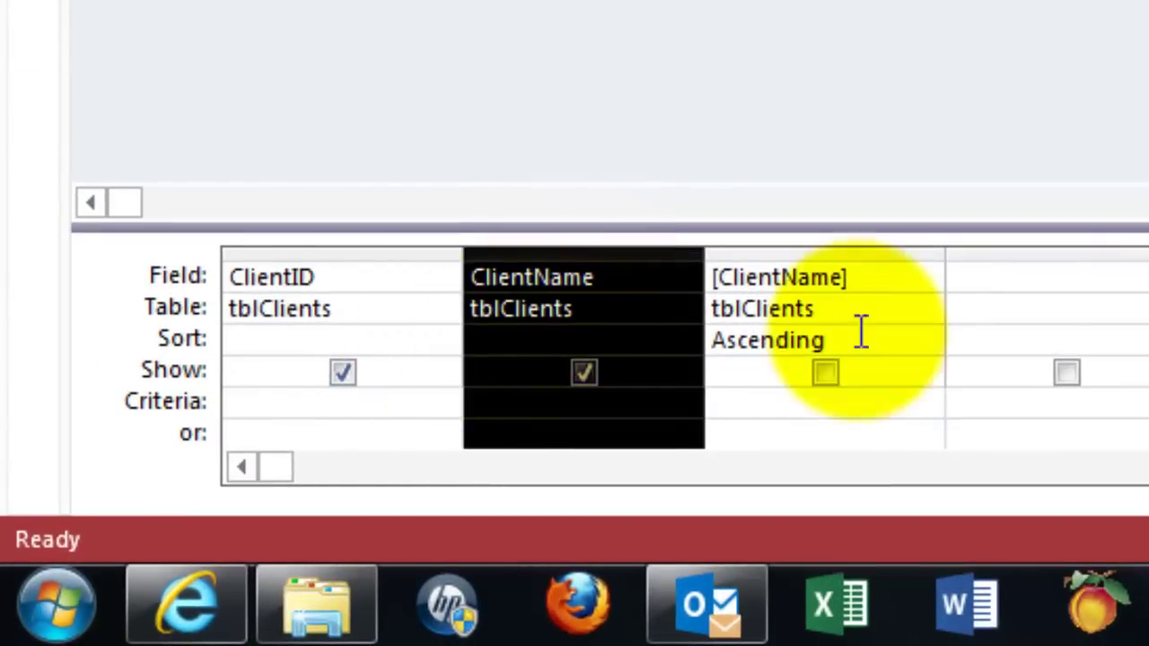
pyautogui.doubleClick(623, 341)
pyautogui.click(799, 254)
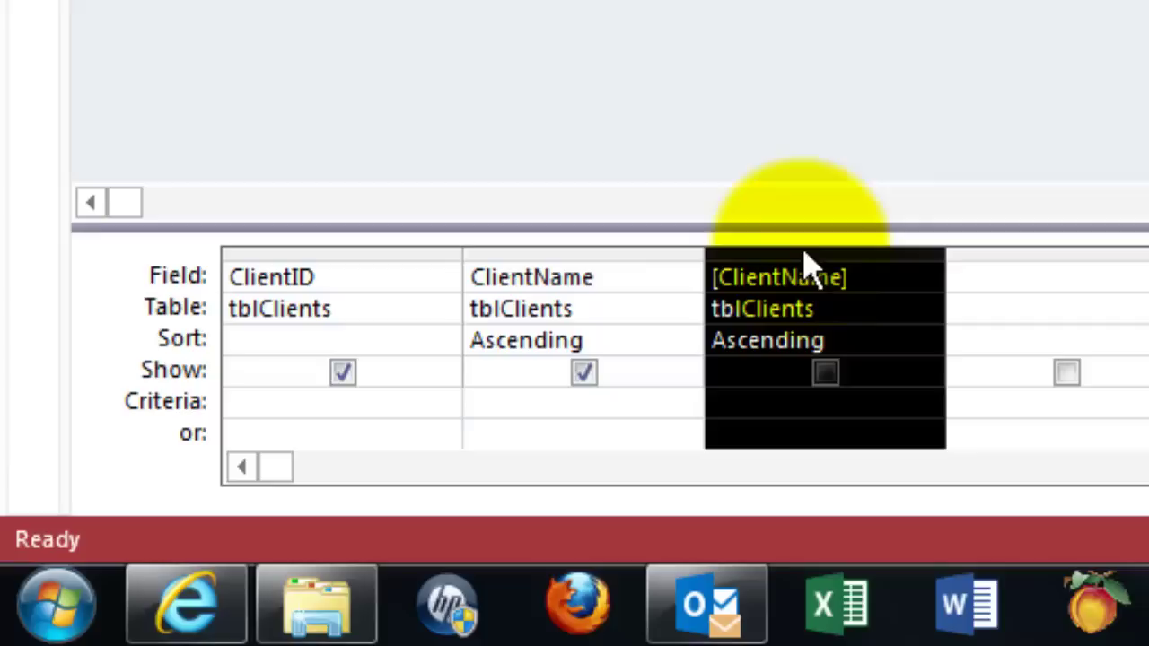
pyautogui.press('Delete')
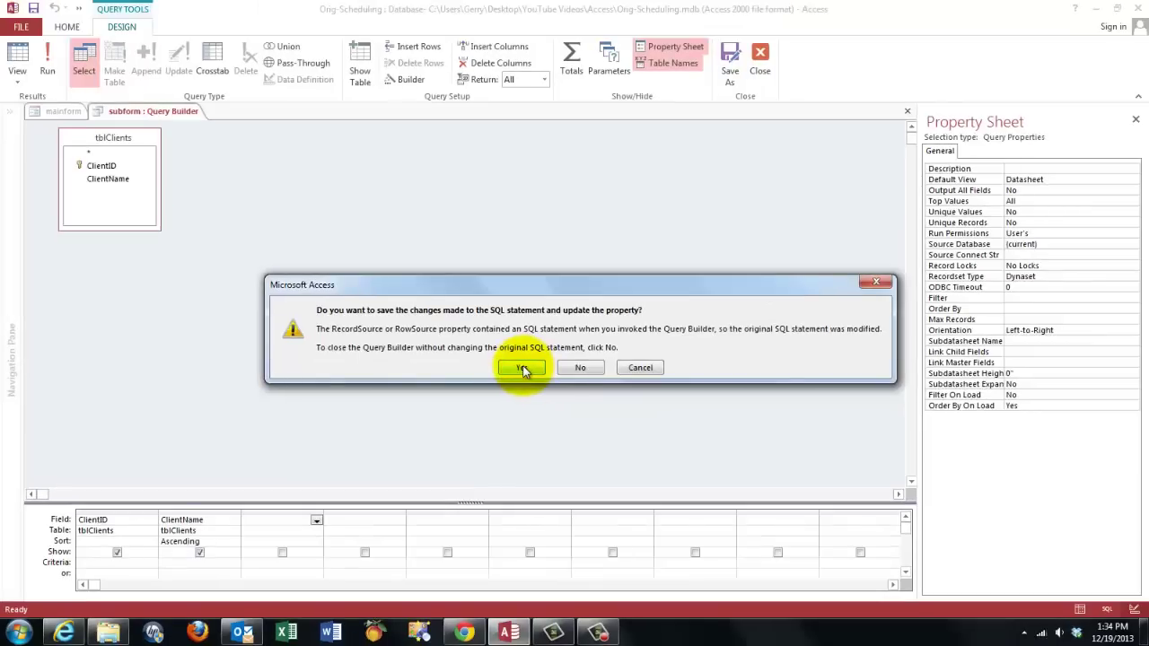
pyautogui.click(523, 369)
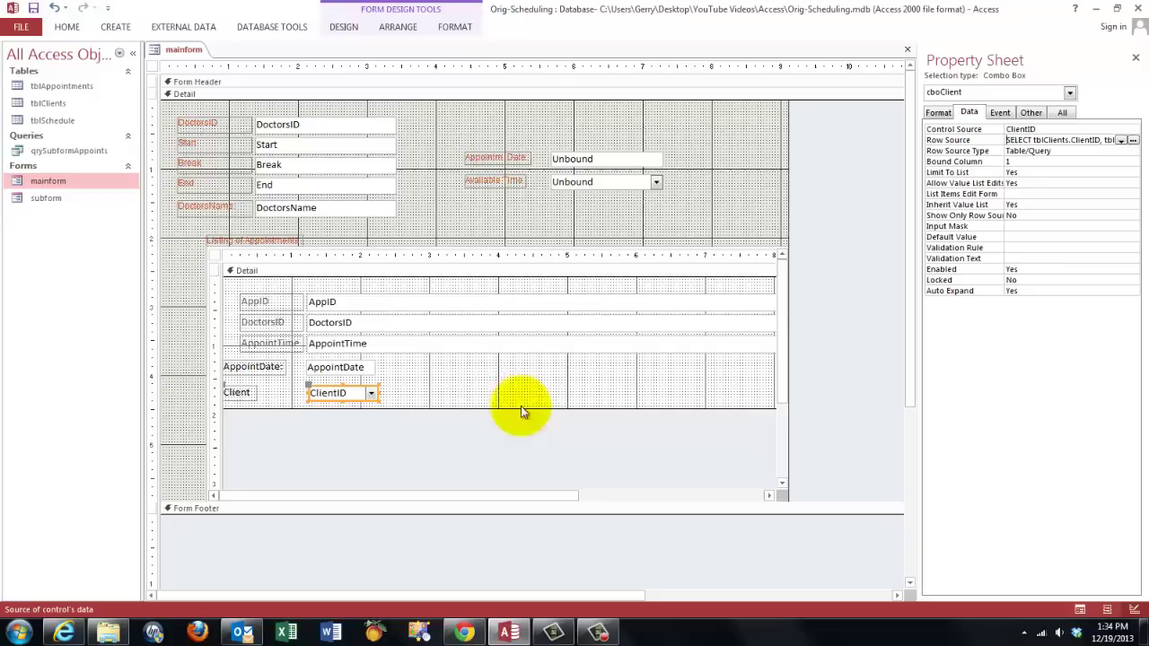
# Step: Open the txtAppointDate Before Update [Event Procedure] in the VBA editor
pyautogui.click(600, 162)
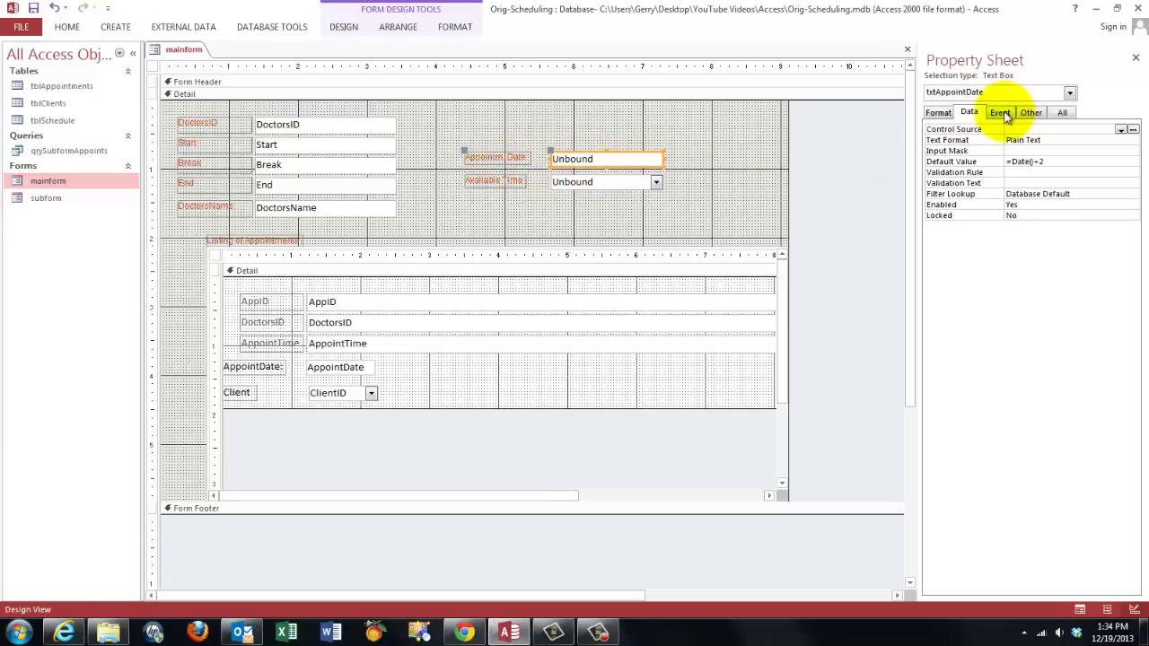
pyautogui.click(1001, 114)
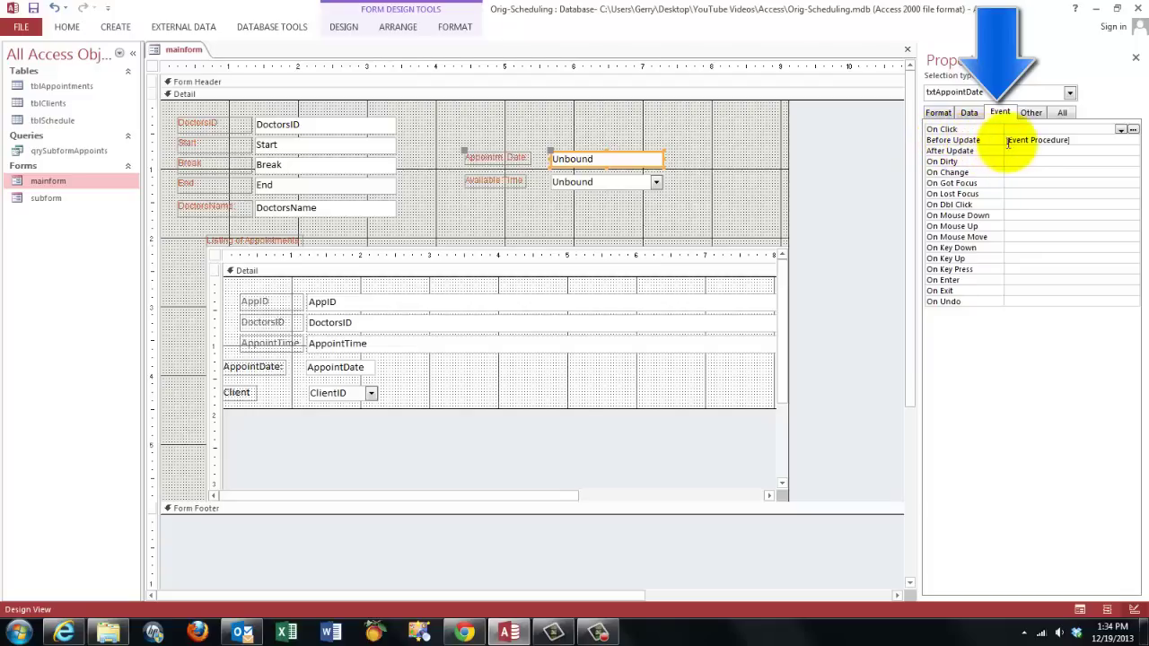
pyautogui.click(1129, 142)
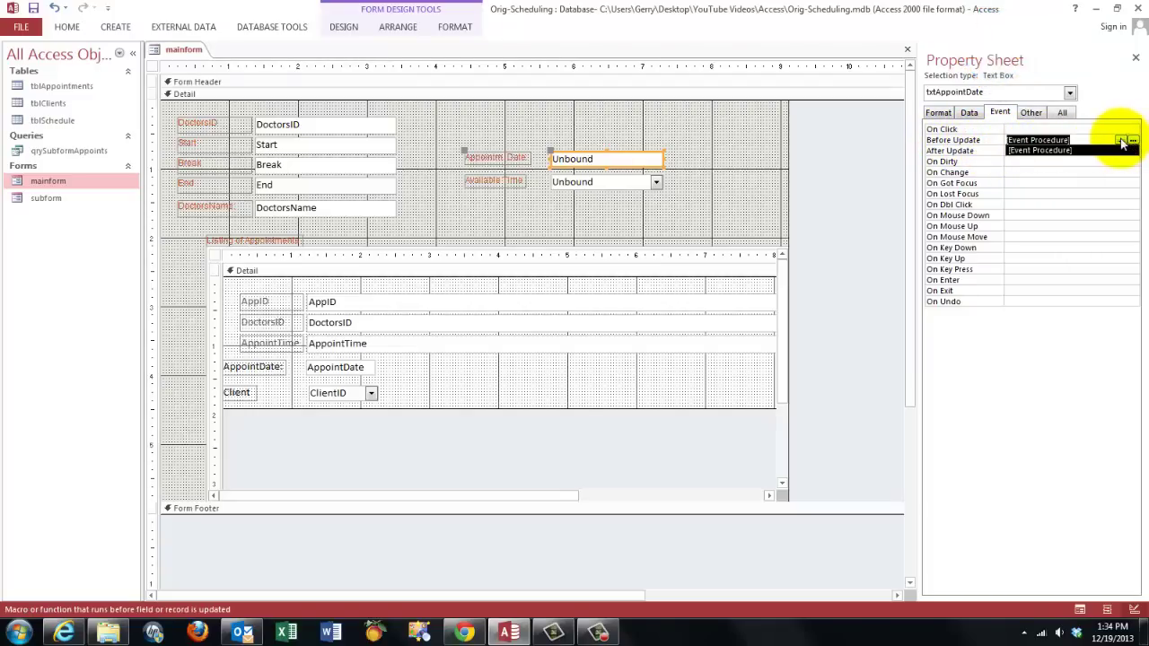
pyautogui.click(1130, 142)
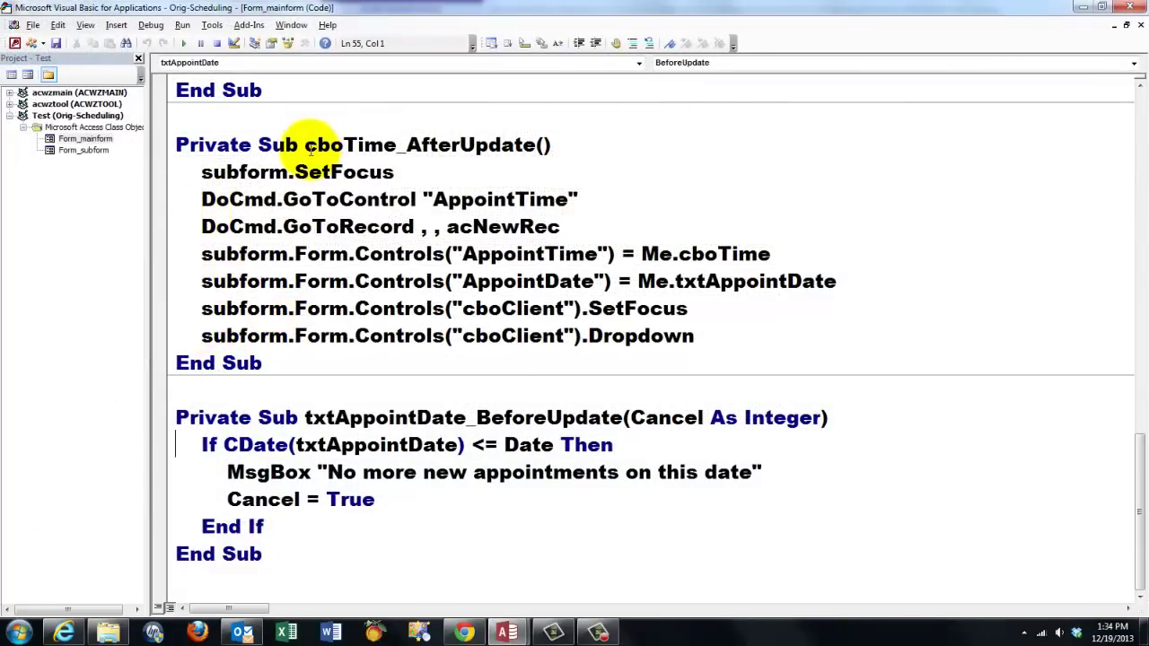
pyautogui.scroll(10, 350, 143)
pyautogui.click(638, 63)
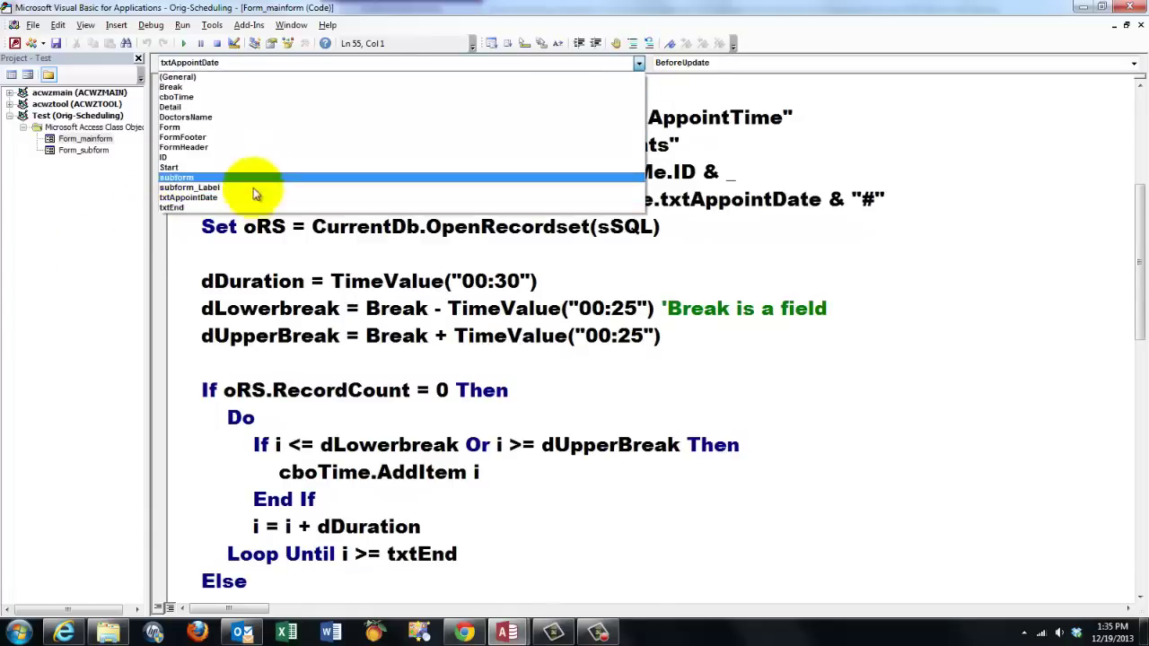
pyautogui.click(205, 199)
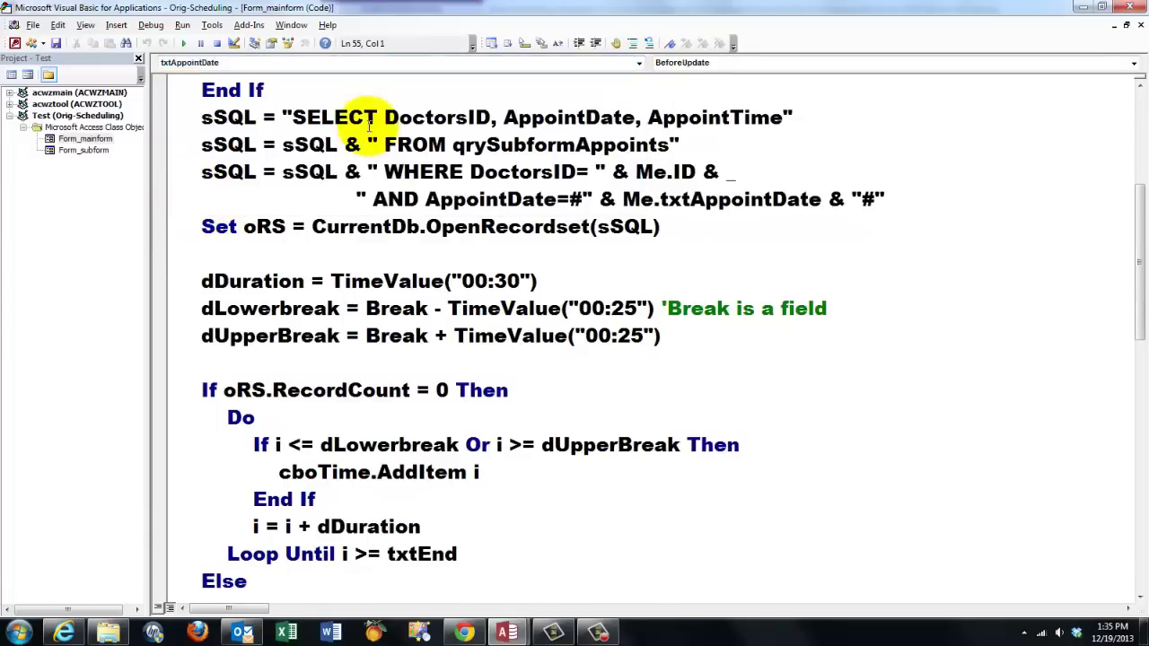
pyautogui.click(1136, 67)
pyautogui.click(681, 83)
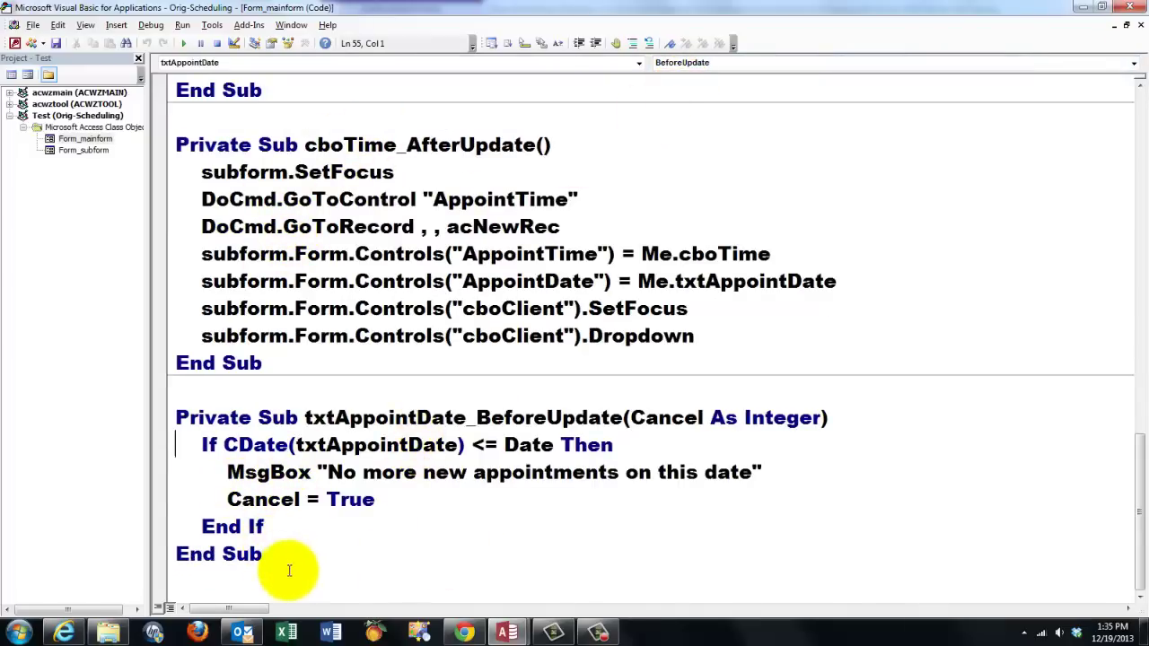
pyautogui.moveTo(293, 533); pyautogui.dragTo(119, 446)
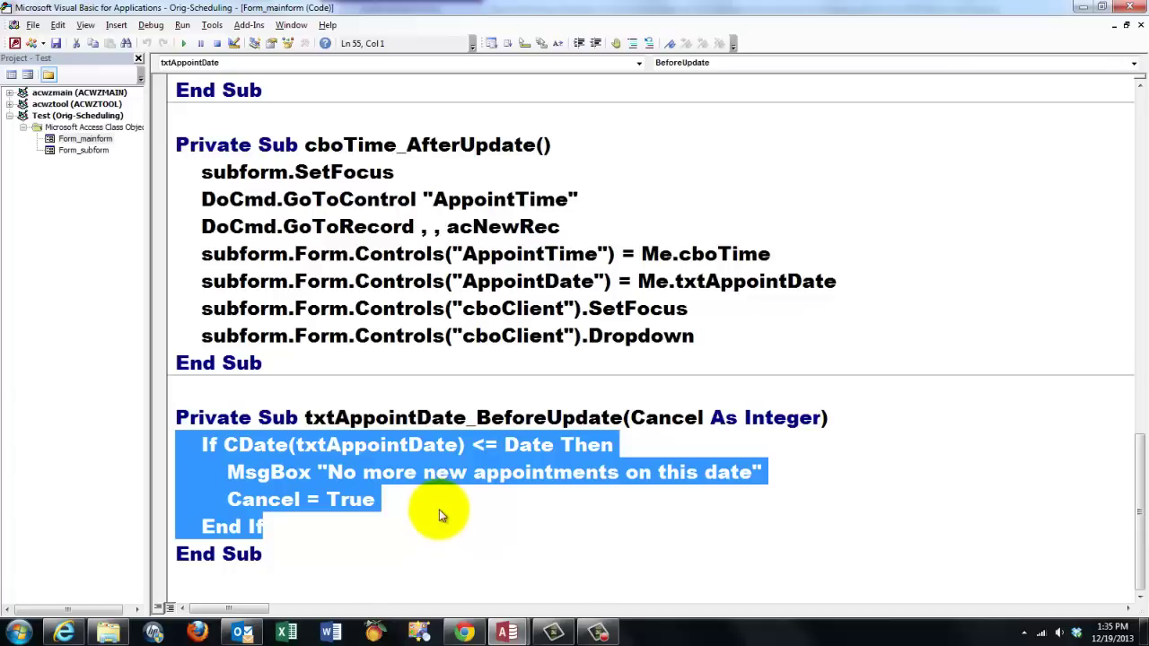
pyautogui.click(639, 63)
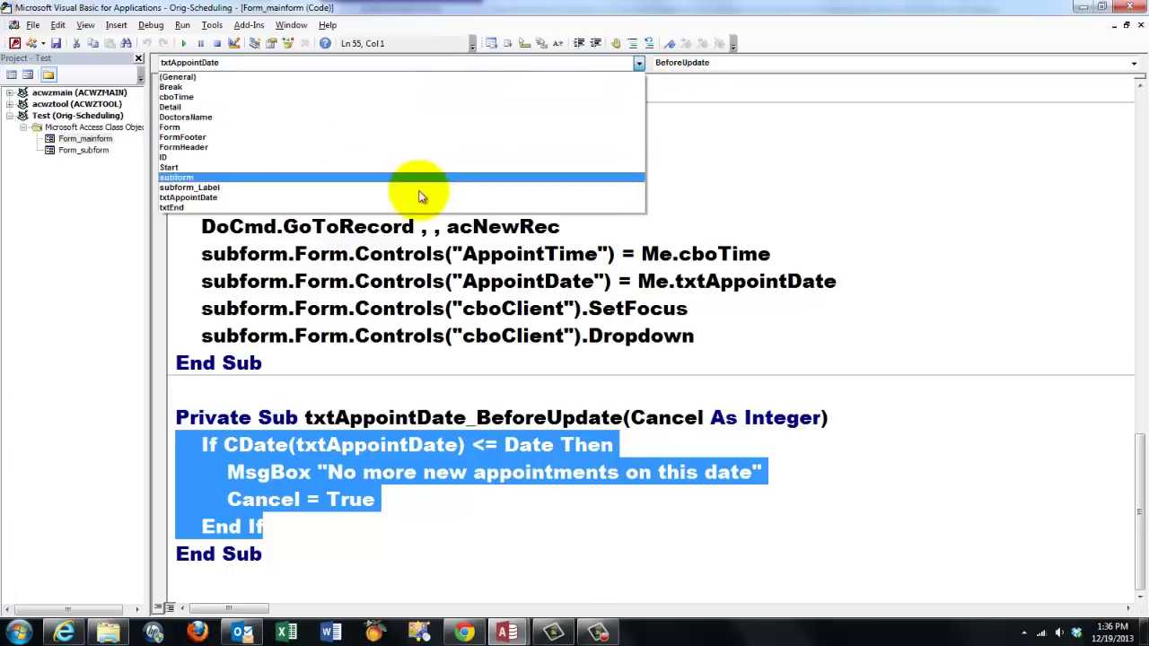
pyautogui.click(179, 97)
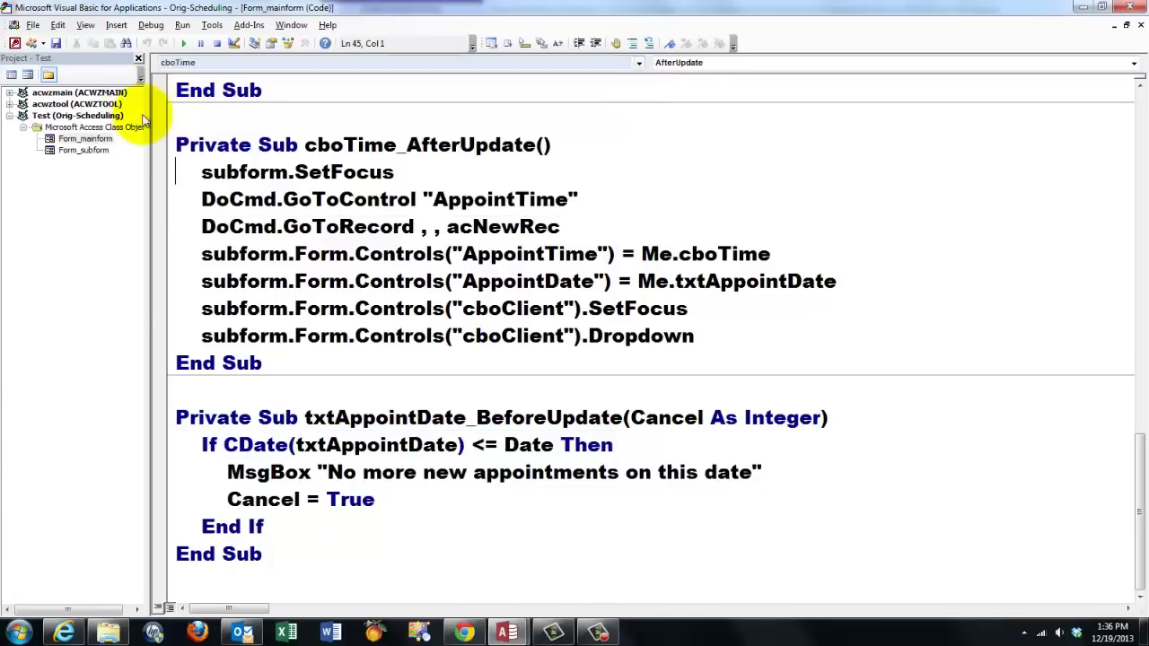
pyautogui.click(1135, 65)
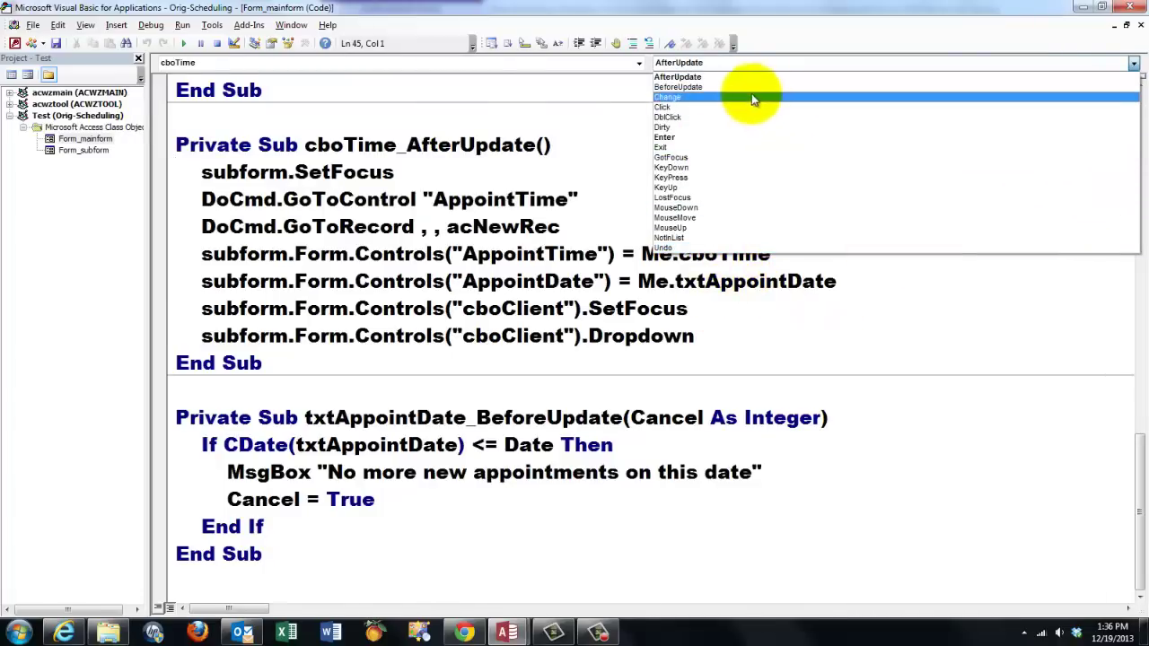
pyautogui.click(672, 78)
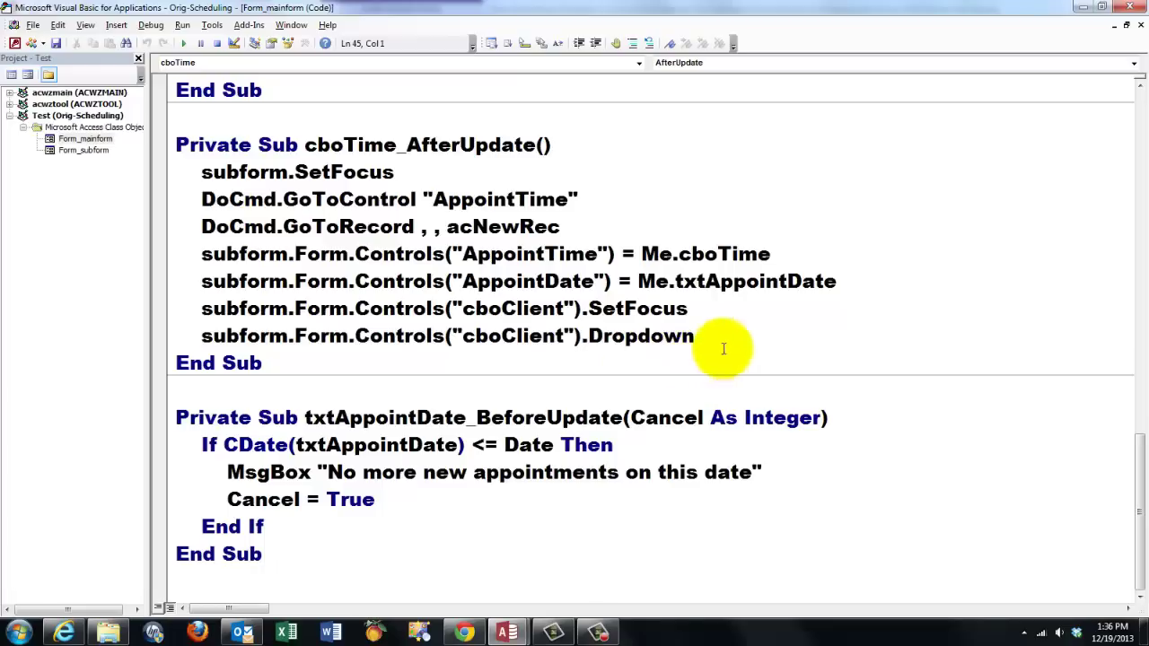
pyautogui.moveTo(694, 336); pyautogui.dragTo(170, 173)
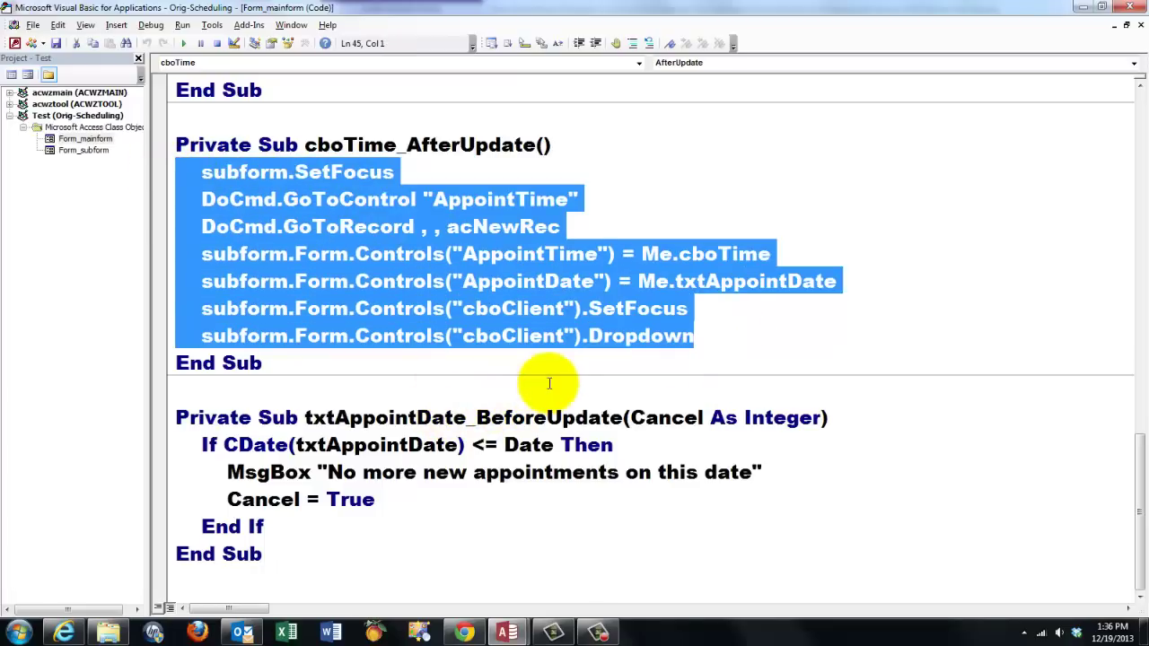
pyautogui.doubleClick(485, 199)
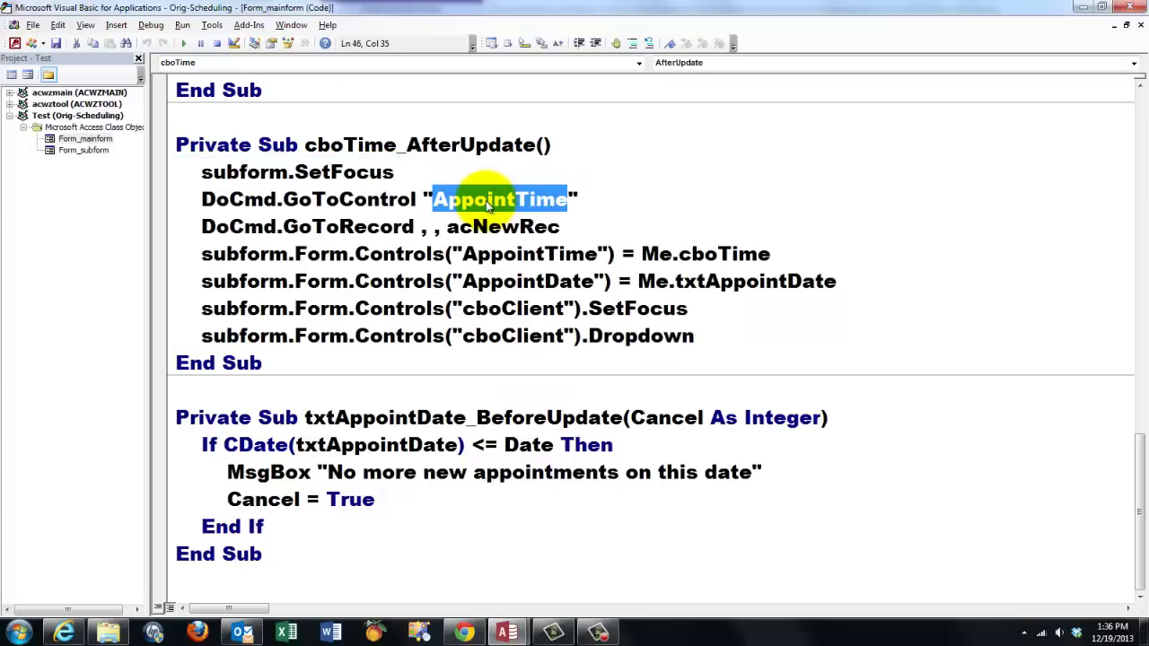
pyautogui.doubleClick(524, 256)
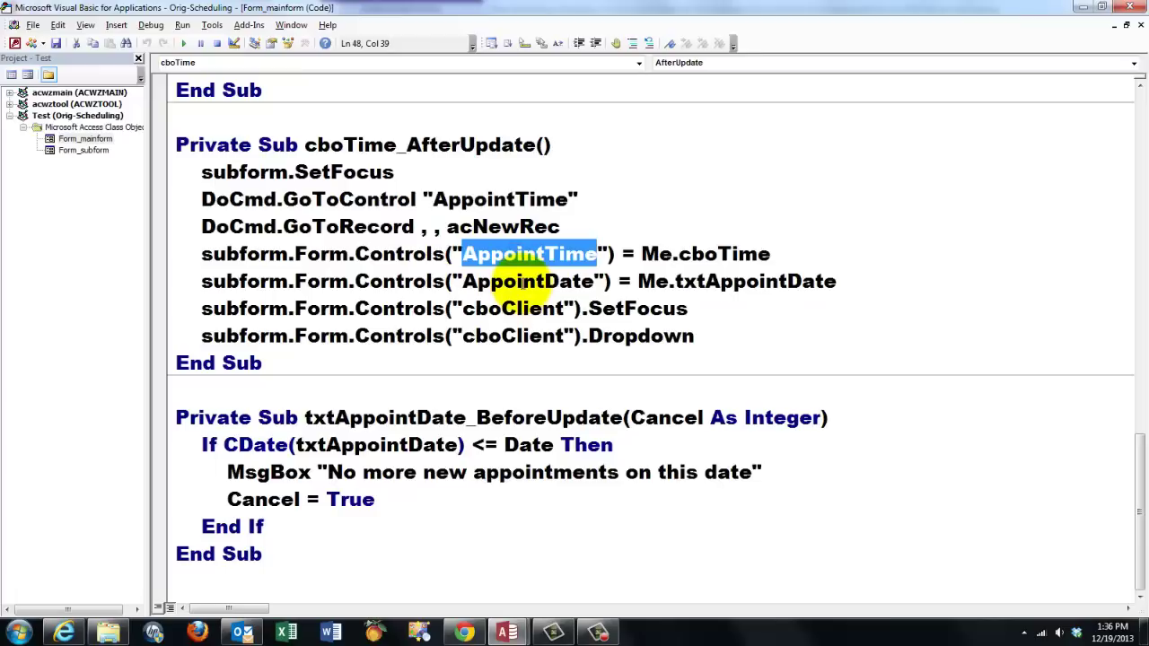
pyautogui.doubleClick(525, 281)
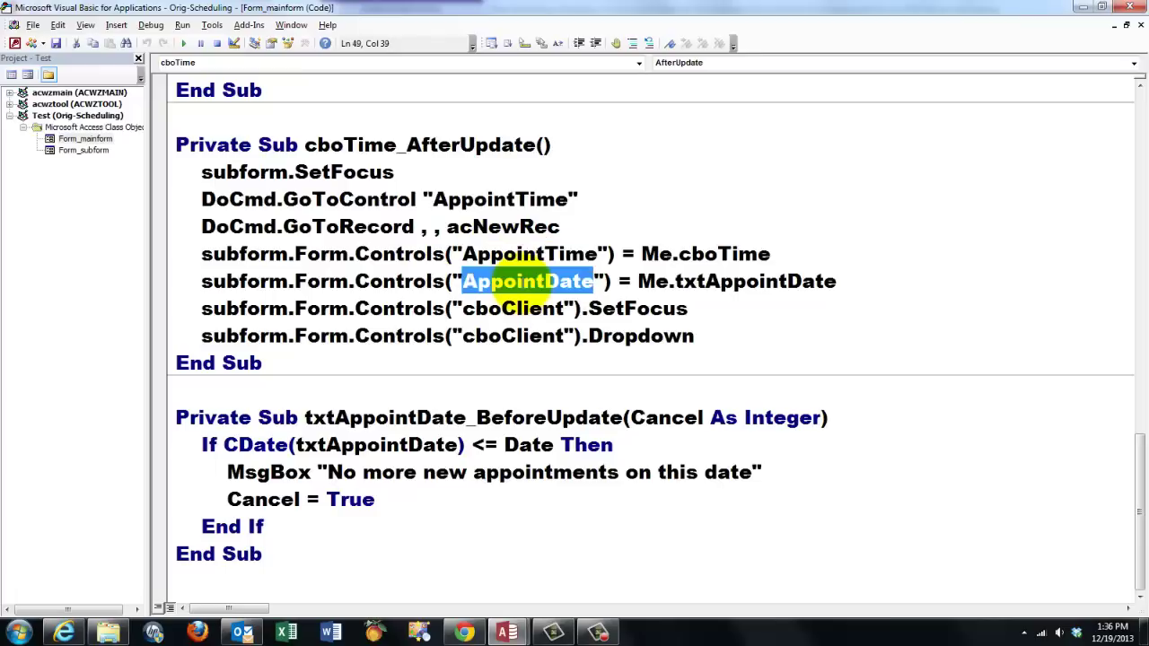
pyautogui.doubleClick(725, 255)
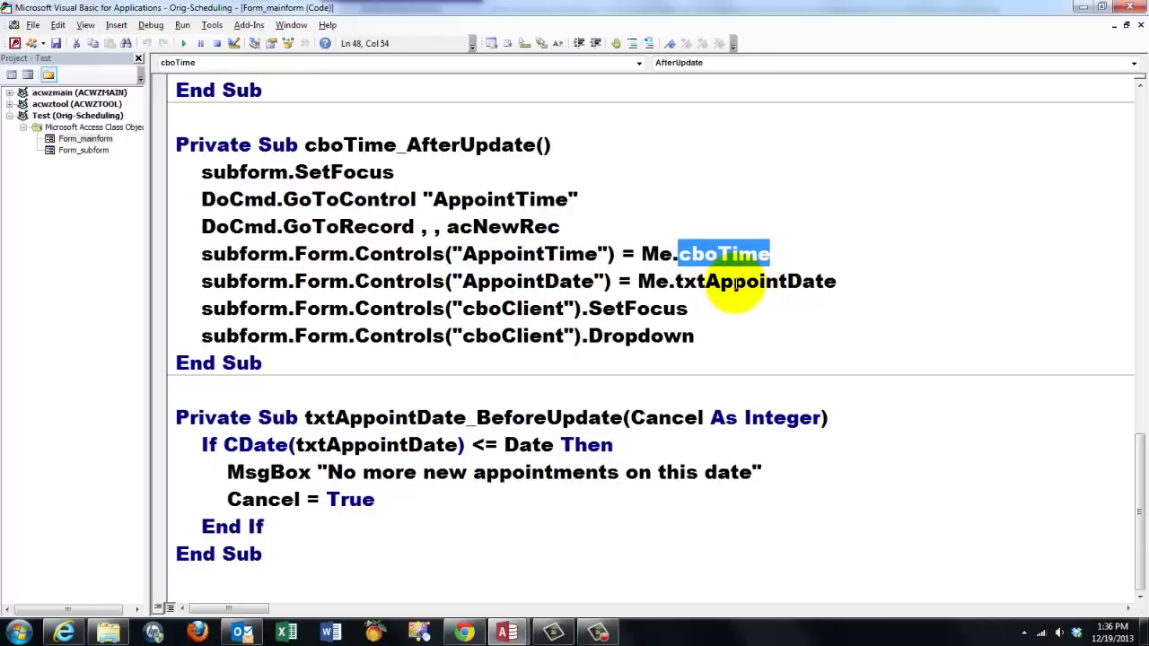
pyautogui.doubleClick(737, 282)
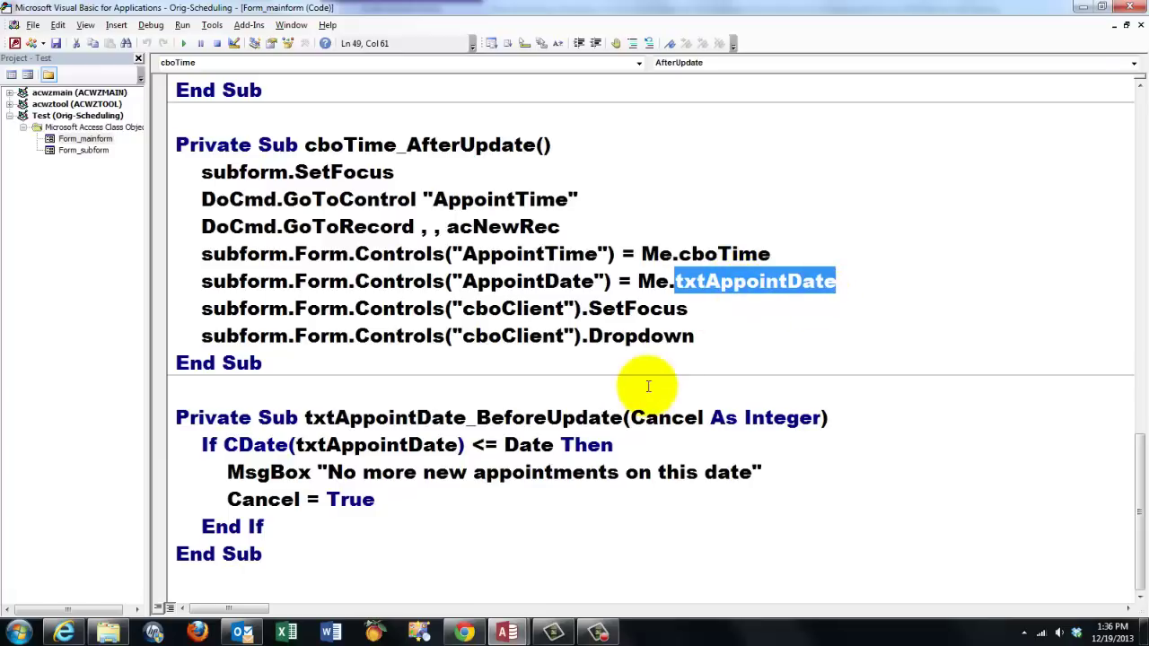
pyautogui.doubleClick(508, 309)
pyautogui.click(515, 336)
pyautogui.doubleClick(515, 336)
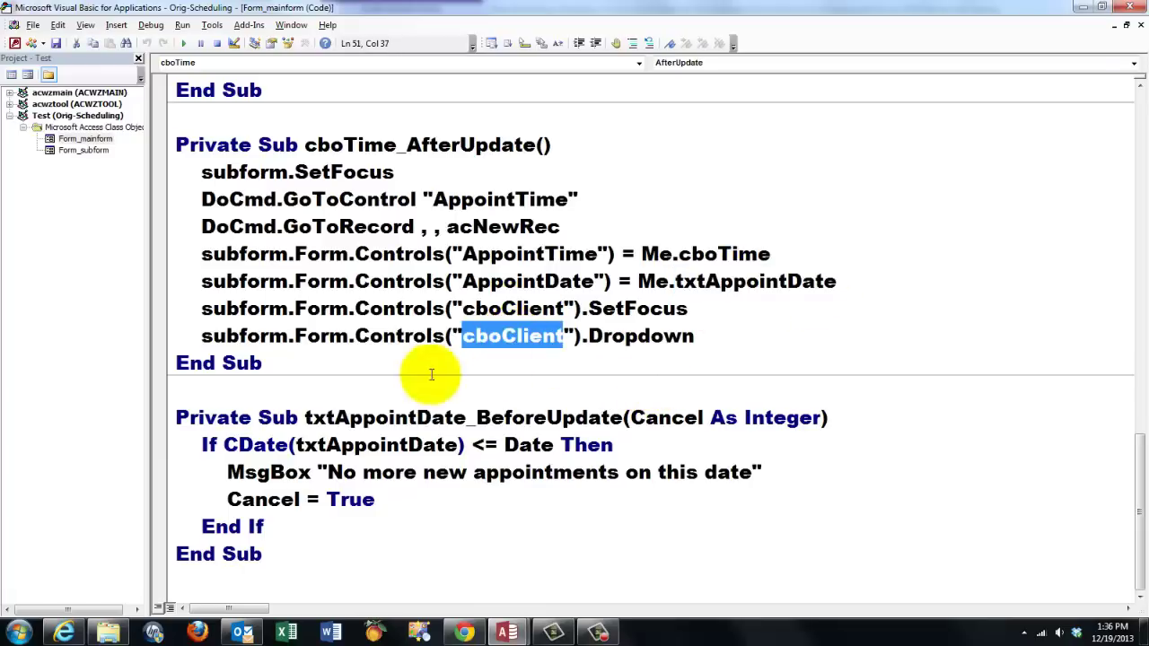
pyautogui.click(945, 329)
pyautogui.scroll(15, 947, 323)
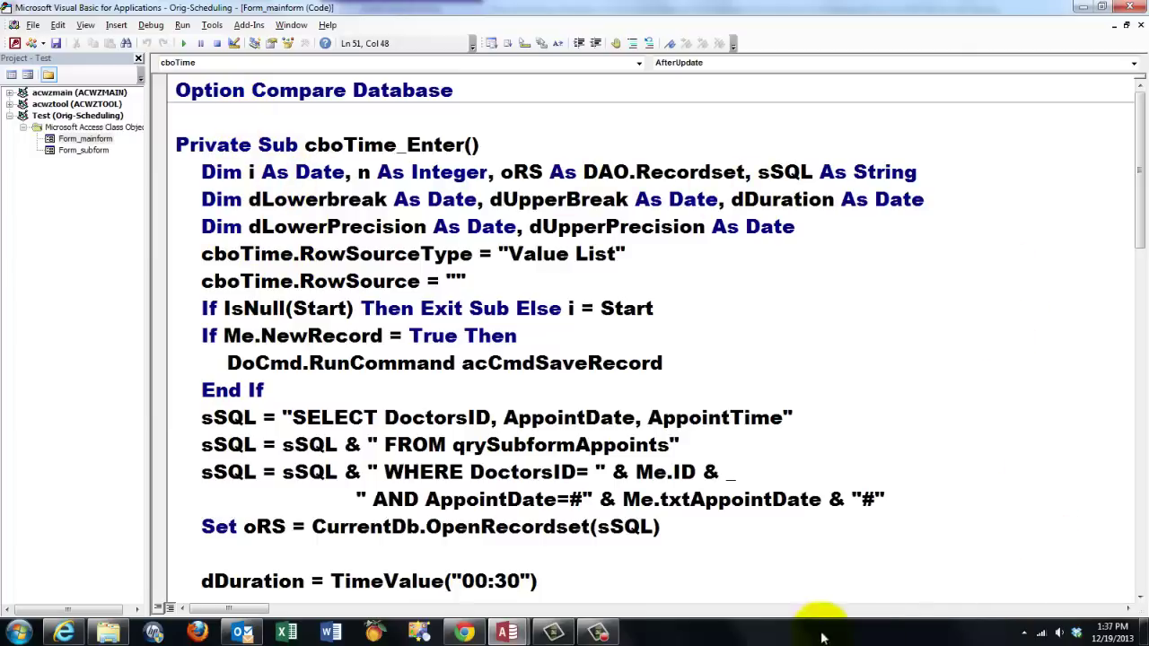
pyautogui.doubleClick(327, 415)
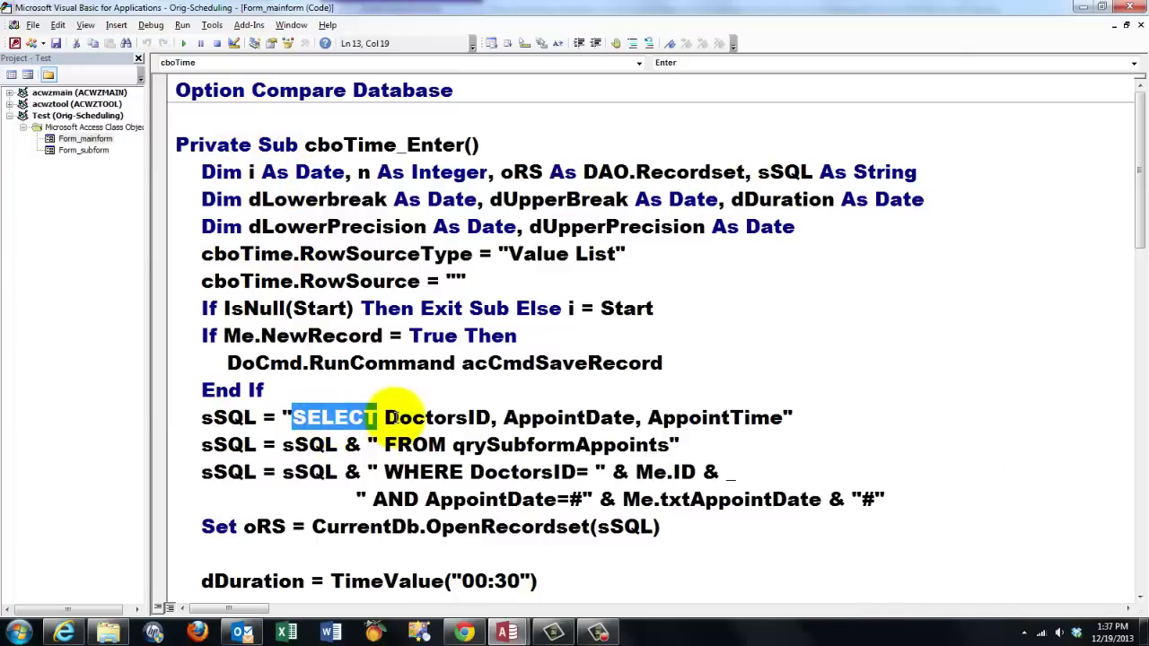
pyautogui.doubleClick(440, 415)
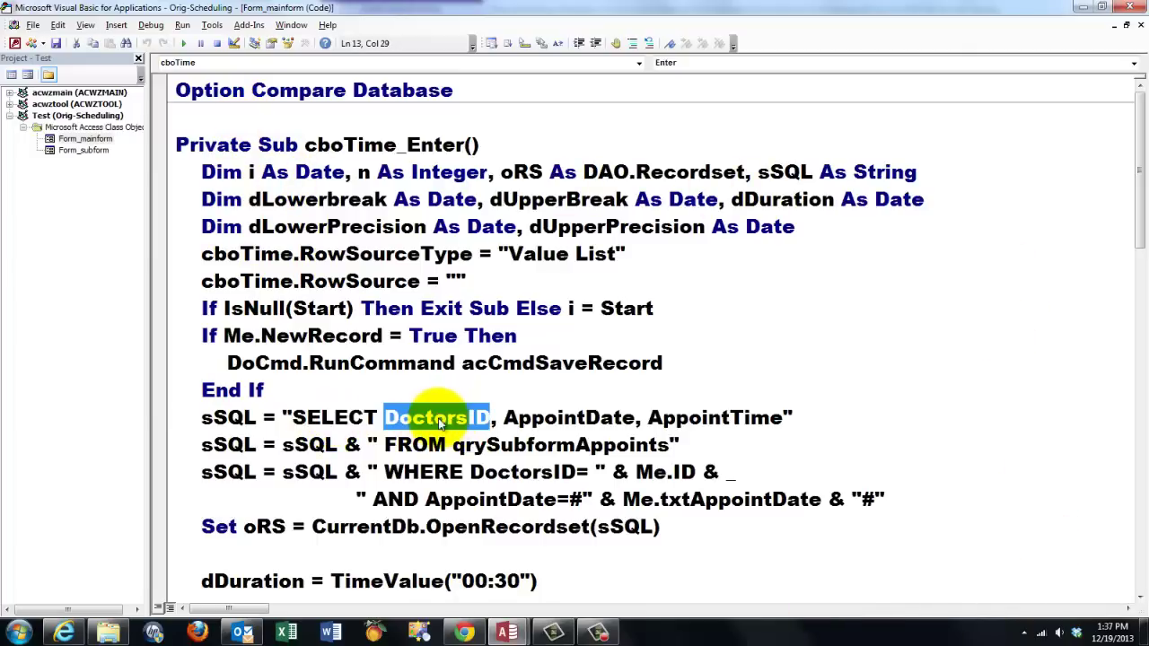
pyautogui.doubleClick(564, 416)
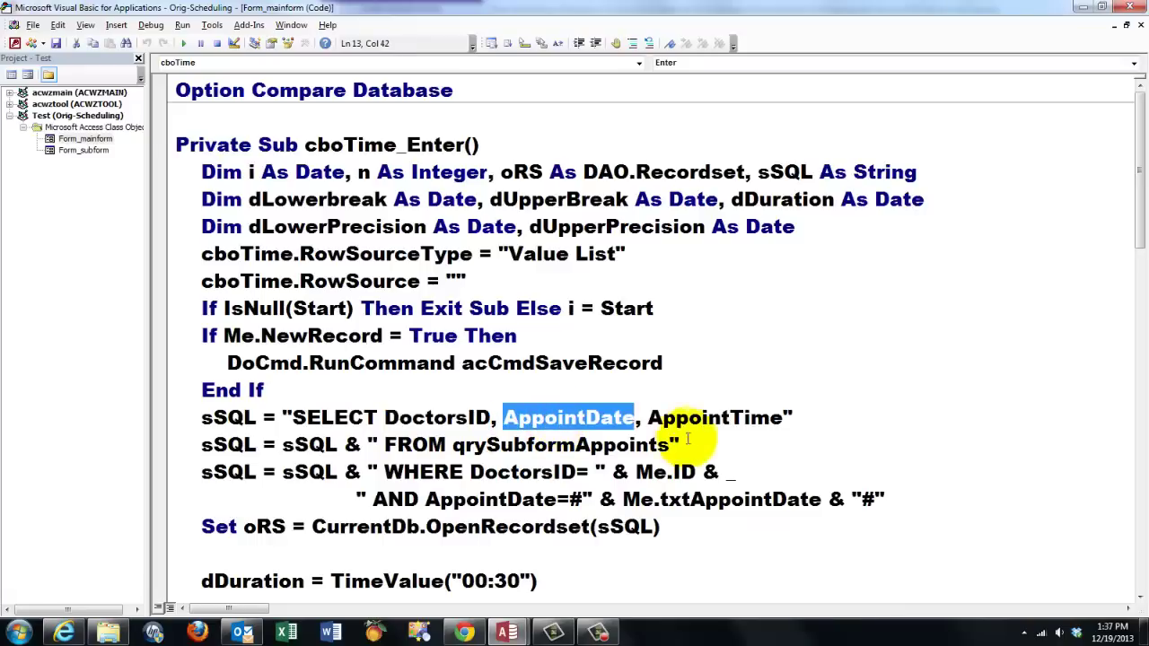
pyautogui.doubleClick(704, 420)
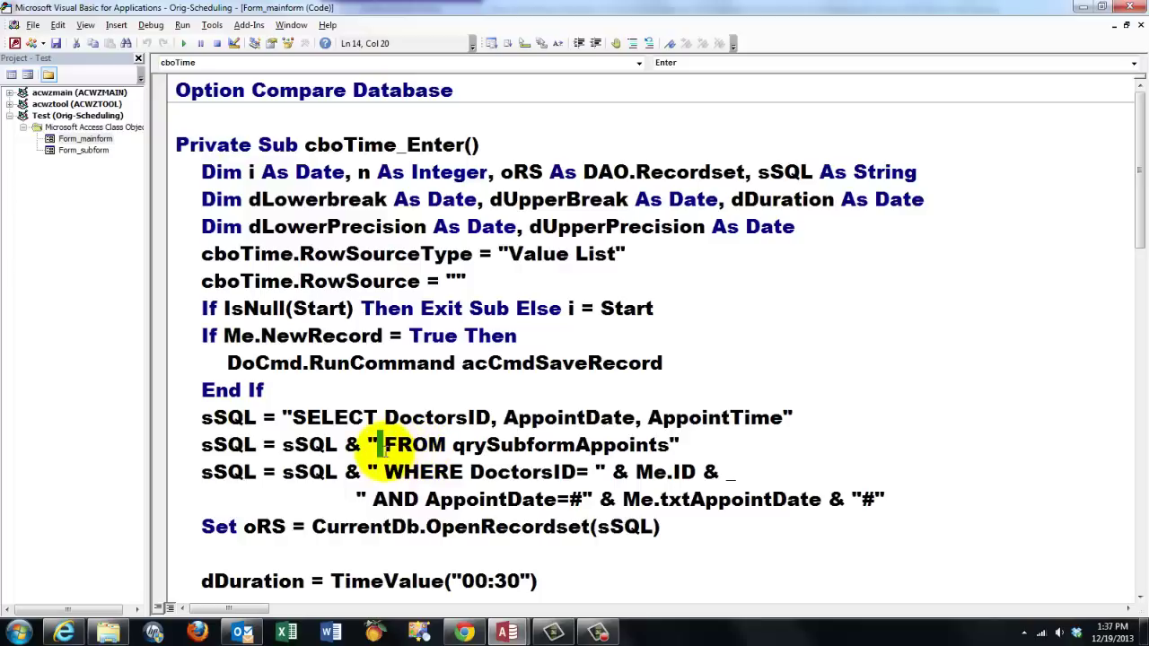
pyautogui.doubleClick(538, 445)
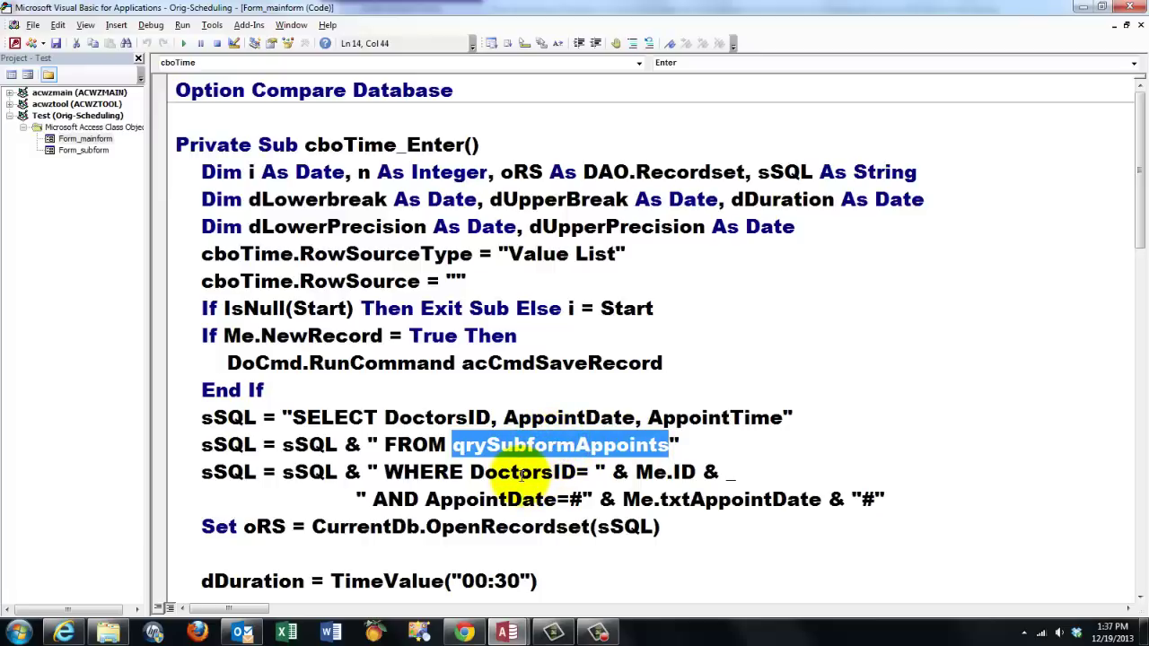
pyautogui.press('Down')
pyautogui.press('Right')
pyautogui.hotkey('shift', 'Right')
pyautogui.hotkey('shift', 'Right')
pyautogui.scroll(-4, 437, 529)
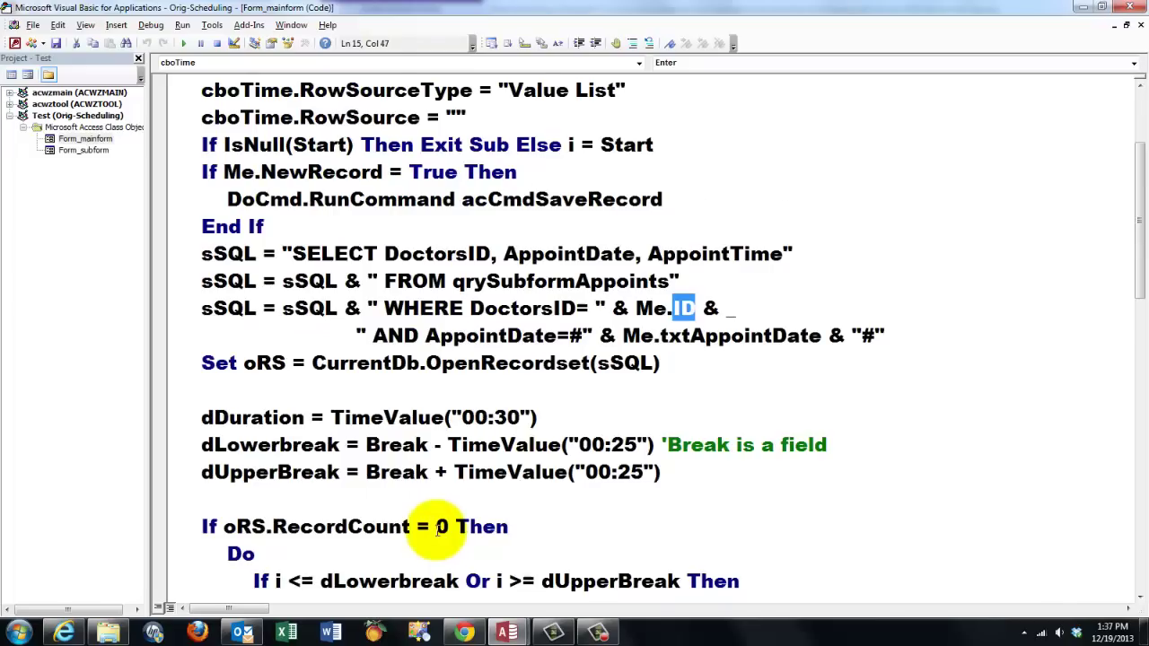
pyautogui.scroll(-1, 436, 529)
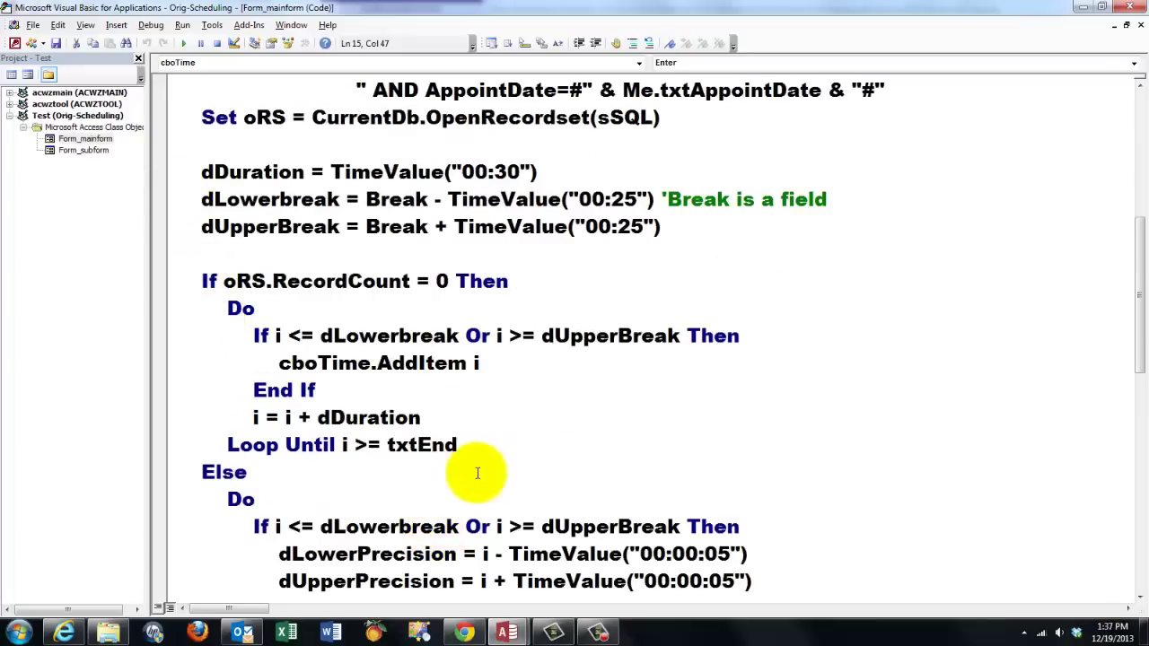
pyautogui.moveTo(458, 448); pyautogui.dragTo(171, 182)
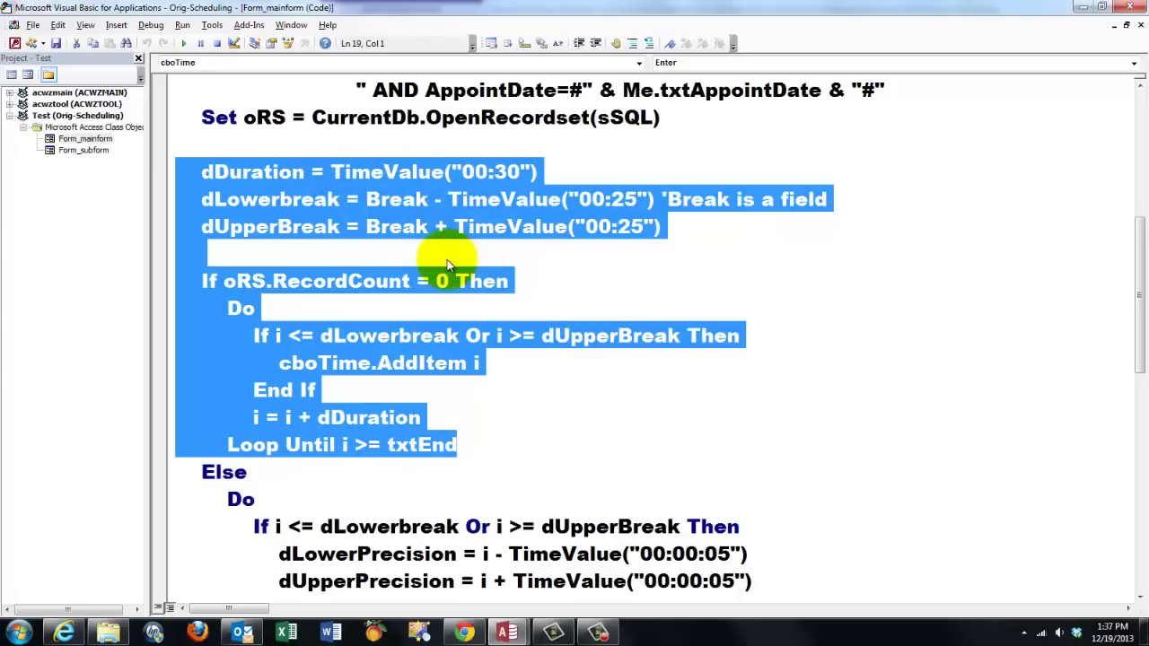
pyautogui.click(1140, 598)
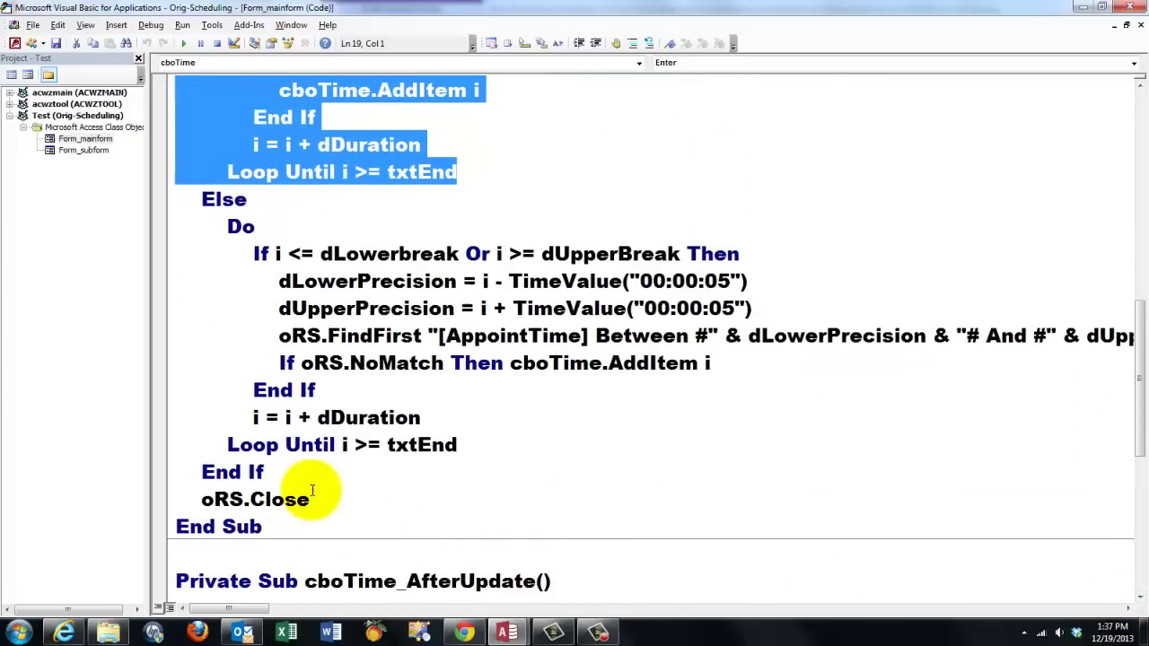
pyautogui.moveTo(330, 493); pyautogui.dragTo(96, 225)
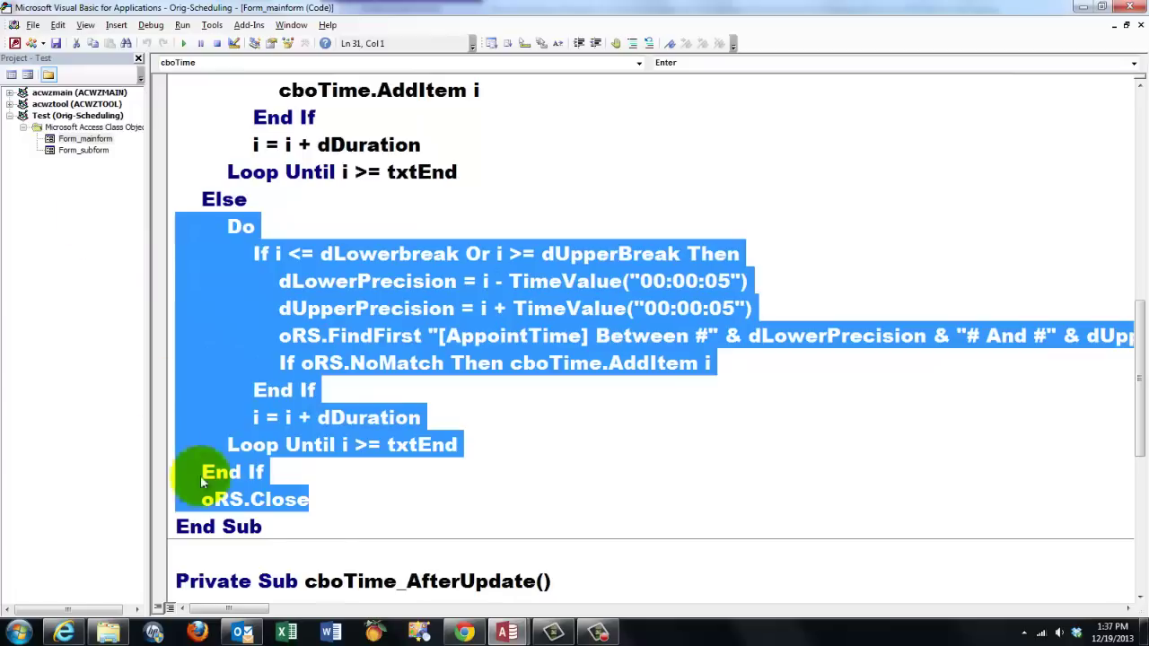
pyautogui.click(139, 61)
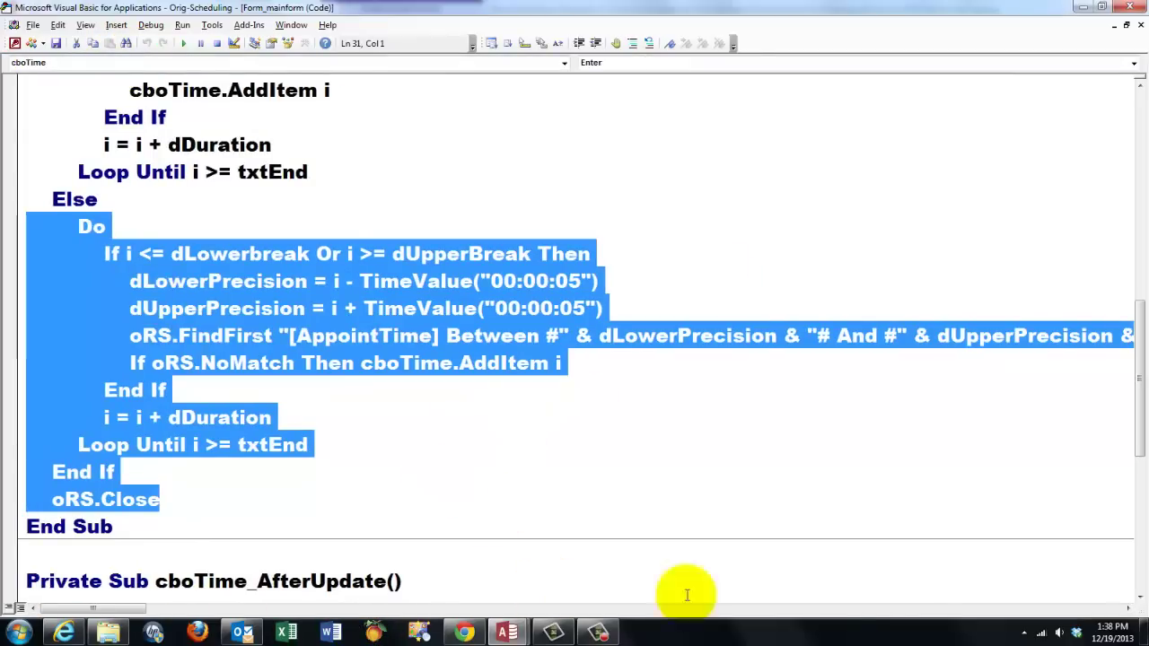
pyautogui.click(1128, 610)
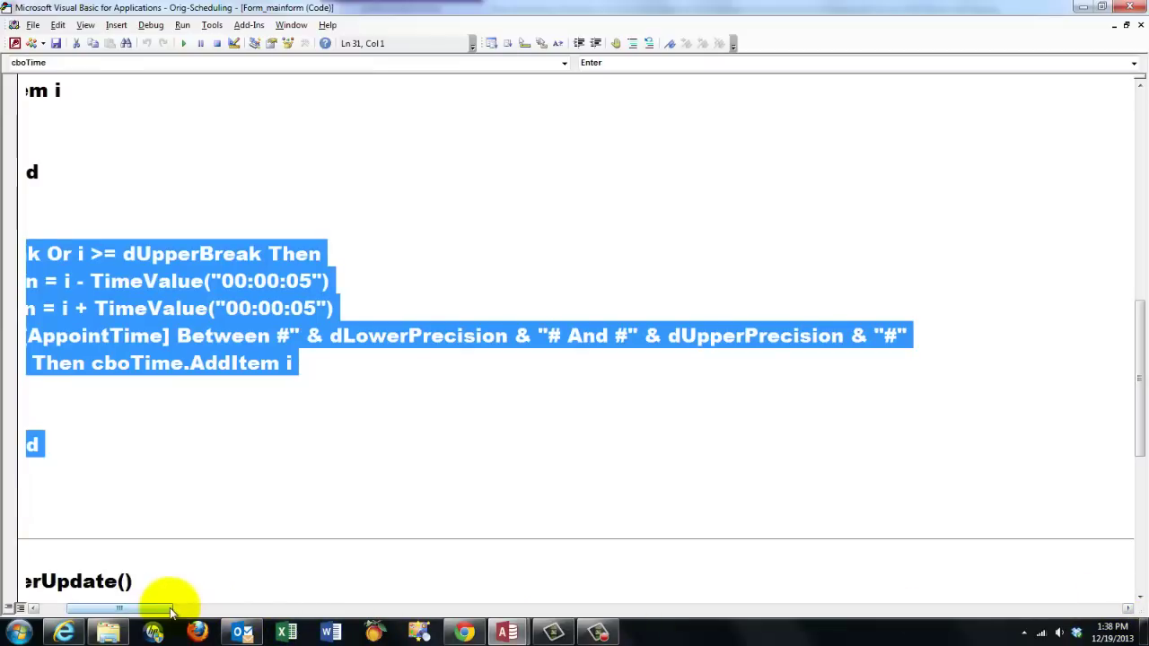
pyautogui.moveTo(171, 610); pyautogui.dragTo(148, 618)
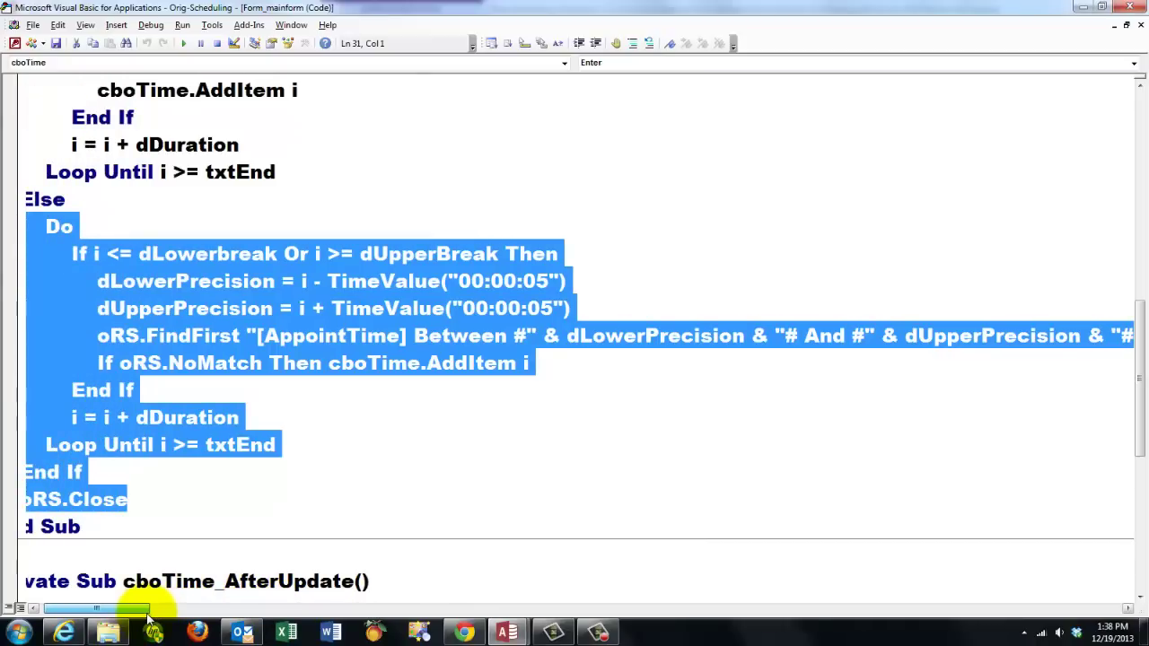
pyautogui.moveTo(148, 618); pyautogui.dragTo(144, 618)
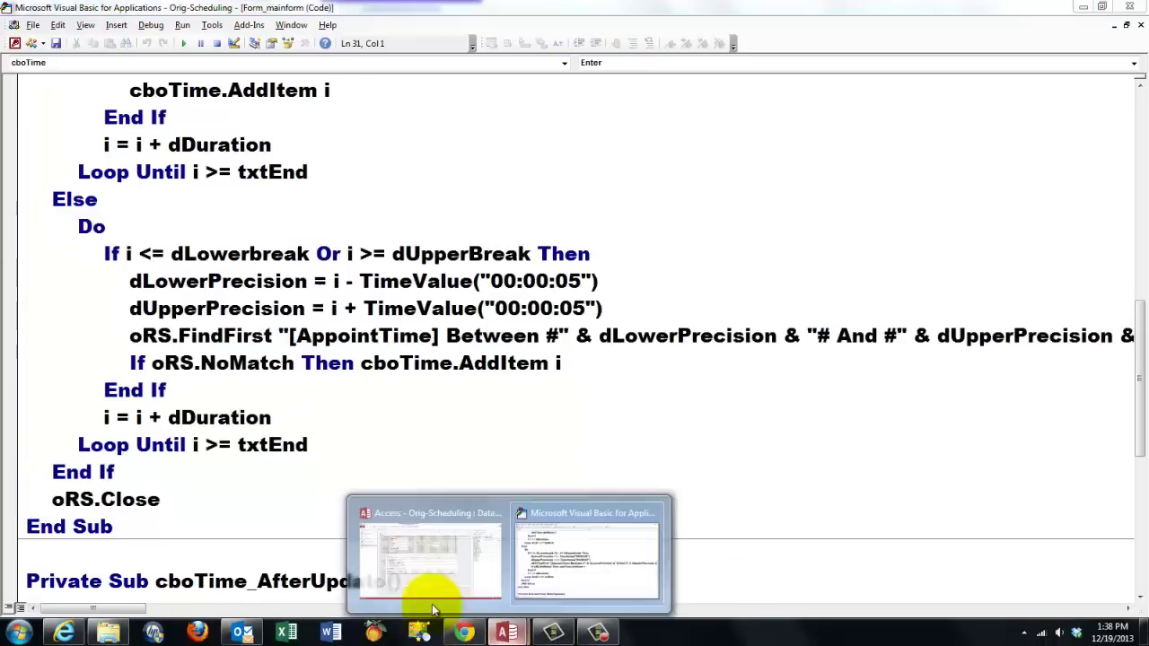
# Step: Back in the Access design, open the subform cboClient combo's On Not in List event procedure
pyautogui.click(505, 630)
pyautogui.click(418, 557)
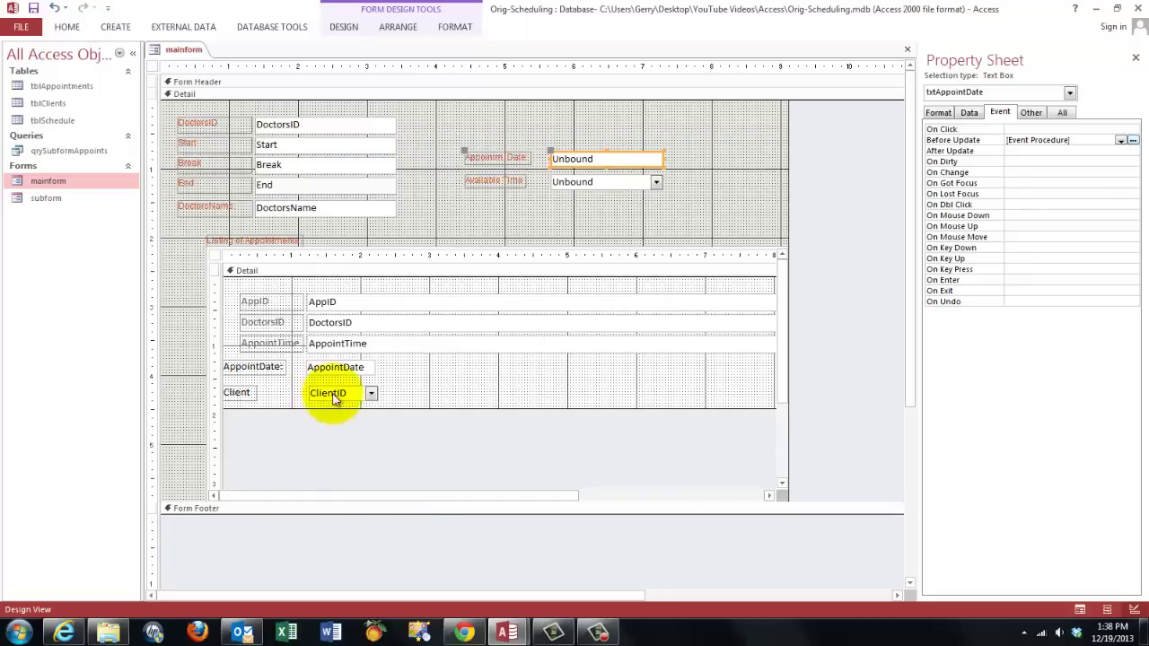
pyautogui.click(333, 399)
pyautogui.click(339, 397)
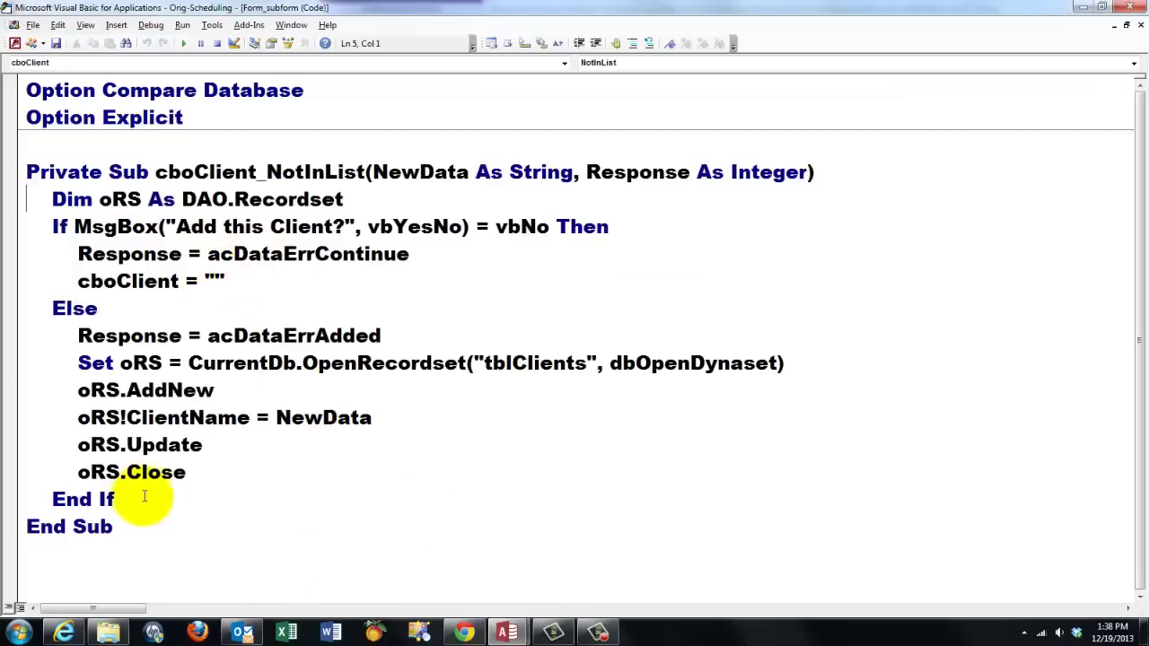
# Step: Review the cboClient_NotInList code and its tblClients reference, then return to the mainform design
pyautogui.moveTo(167, 495); pyautogui.dragTo(7, 199)
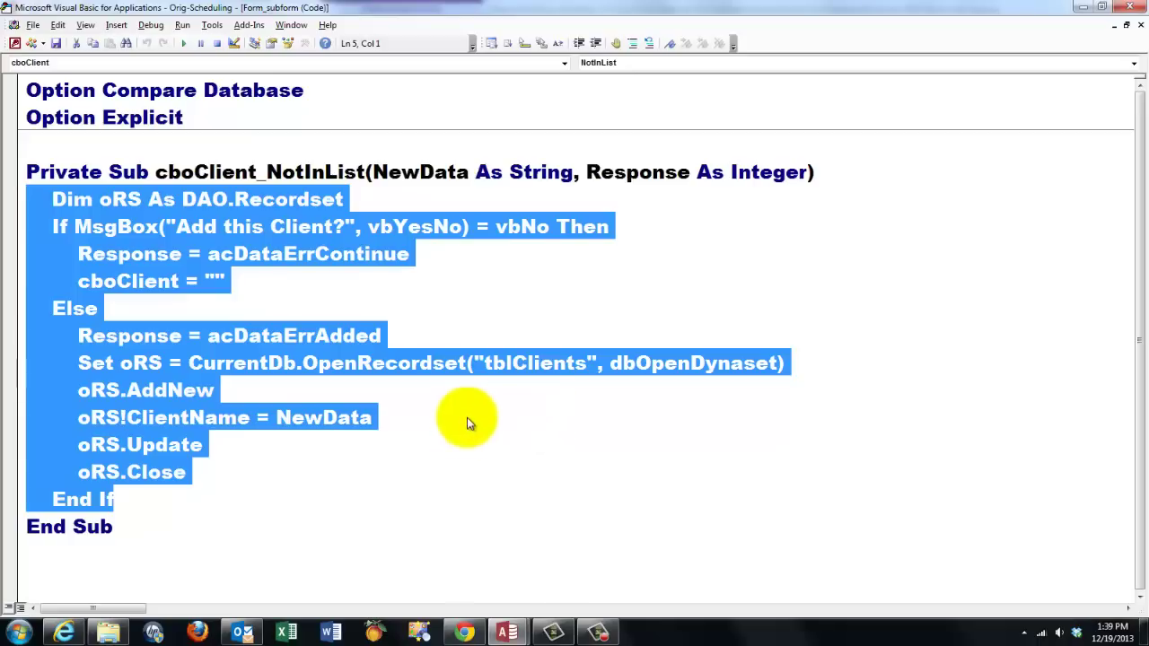
pyautogui.doubleClick(537, 362)
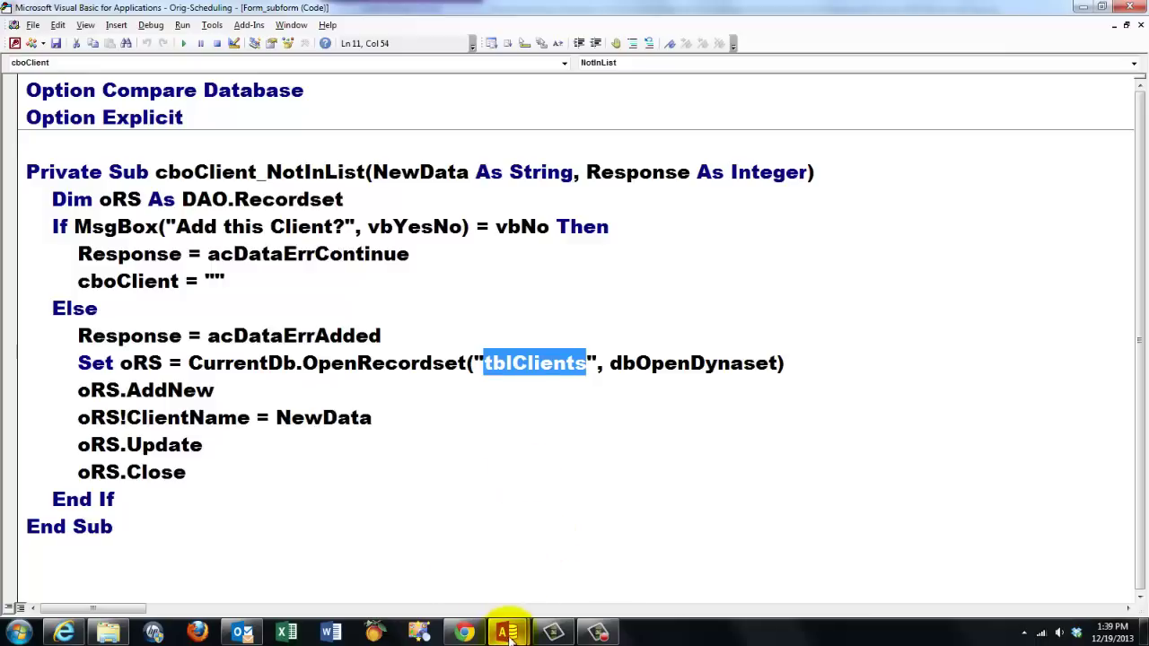
pyautogui.moveTo(508, 633)
pyautogui.click(425, 569)
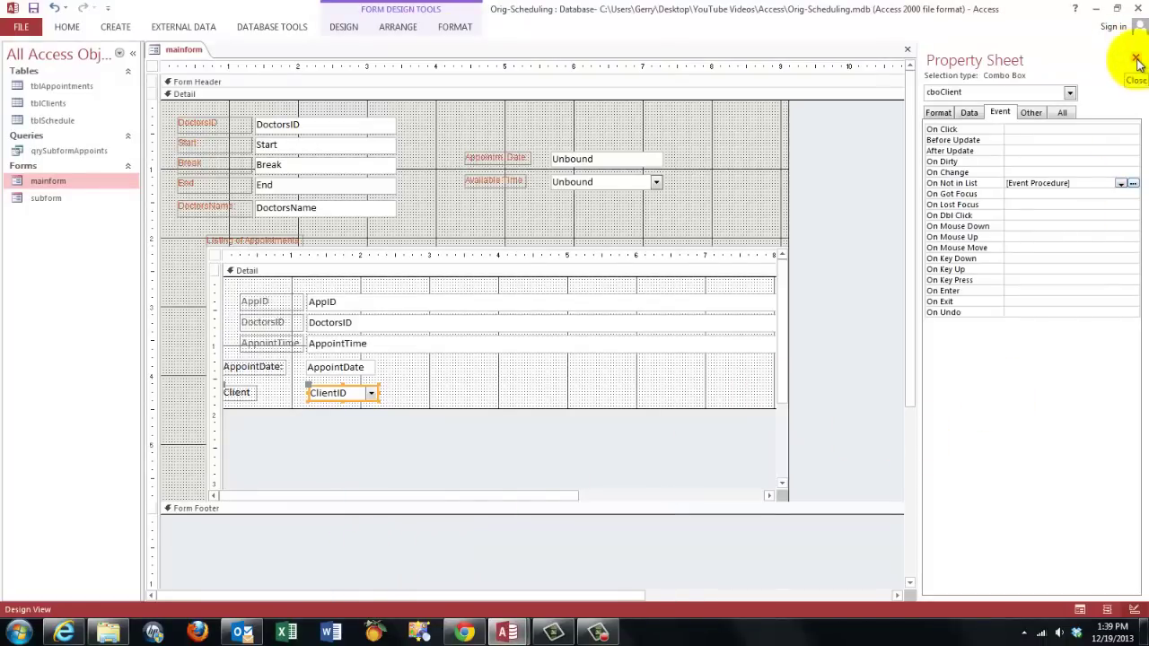
# Step: Close the Property Sheet and run the mainform in Form View
pyautogui.click(1136, 60)
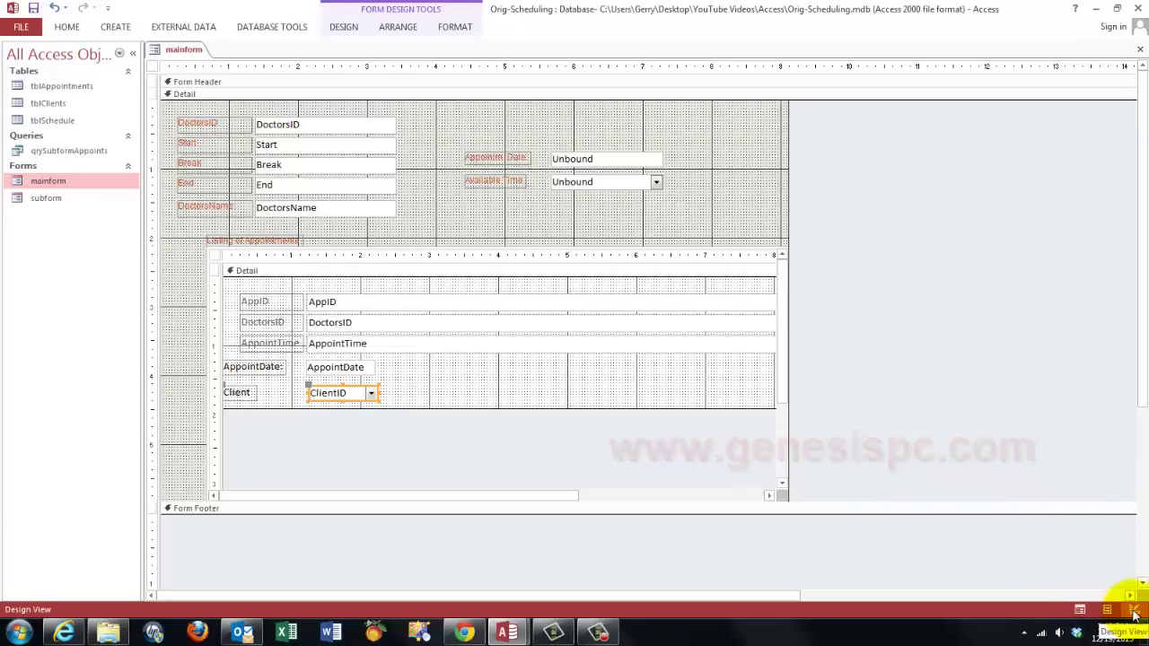
pyautogui.click(1080, 609)
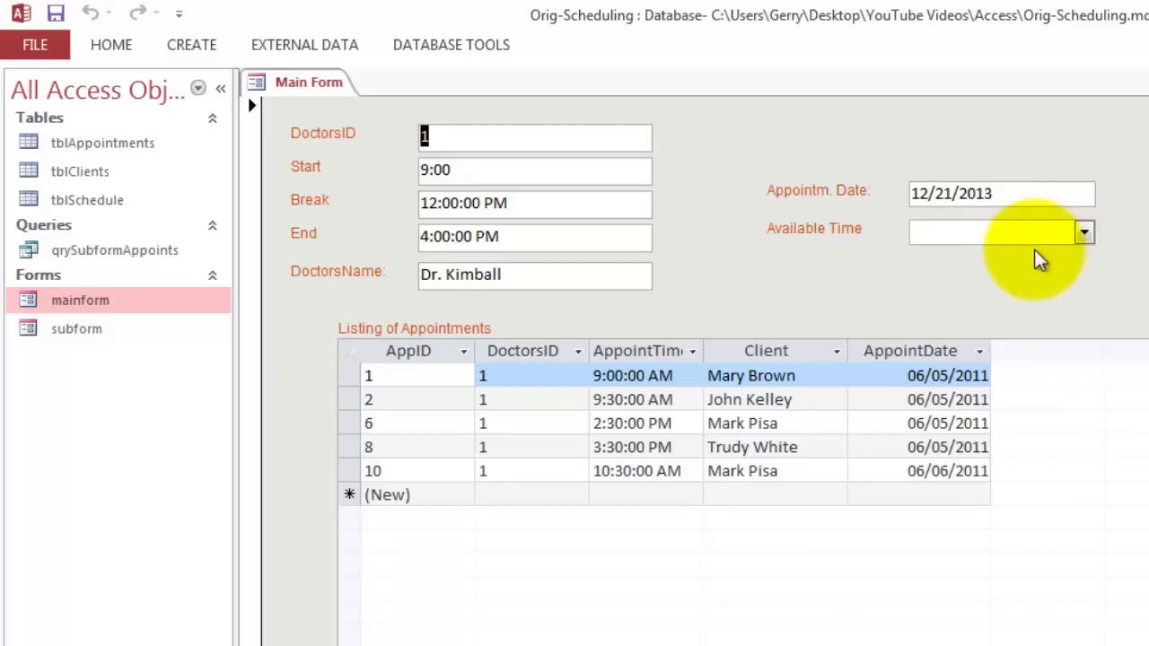
# Step: Book the 11:00 AM slot for doctor 1 with a client and save the row
pyautogui.click(1083, 234)
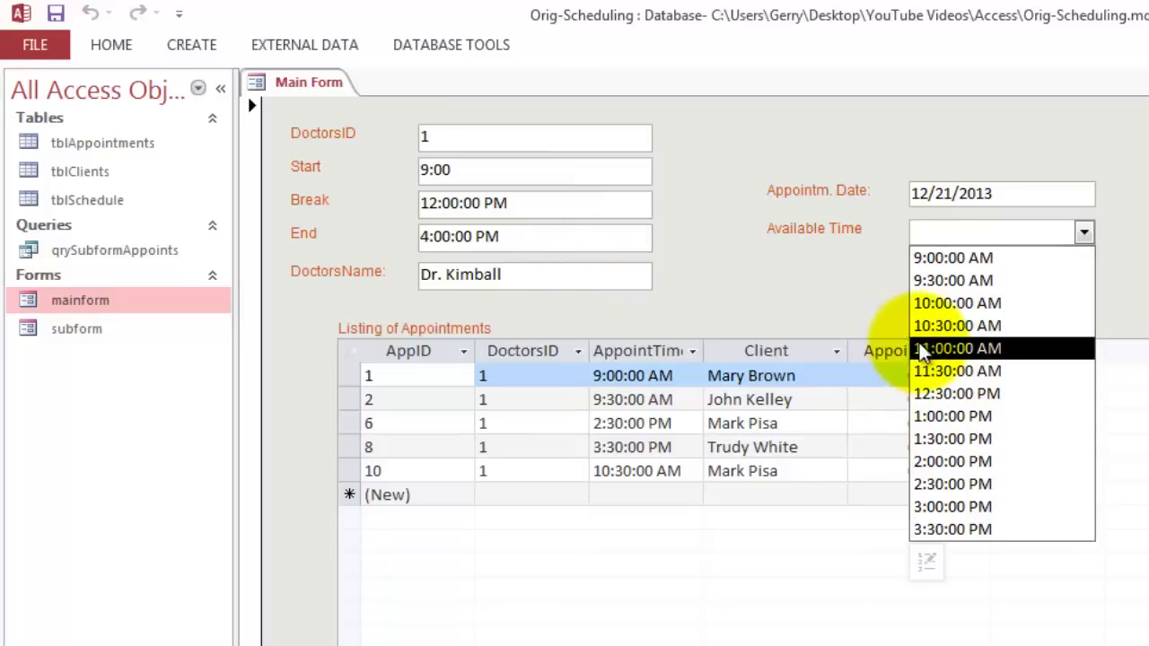
pyautogui.click(949, 350)
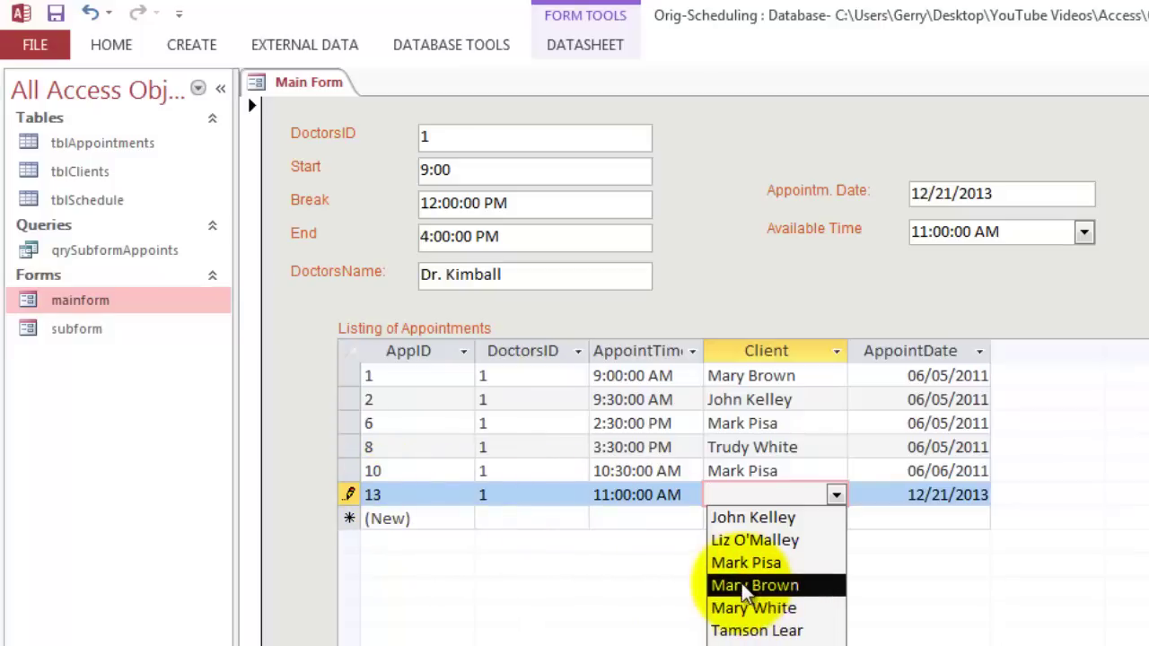
pyautogui.click(766, 586)
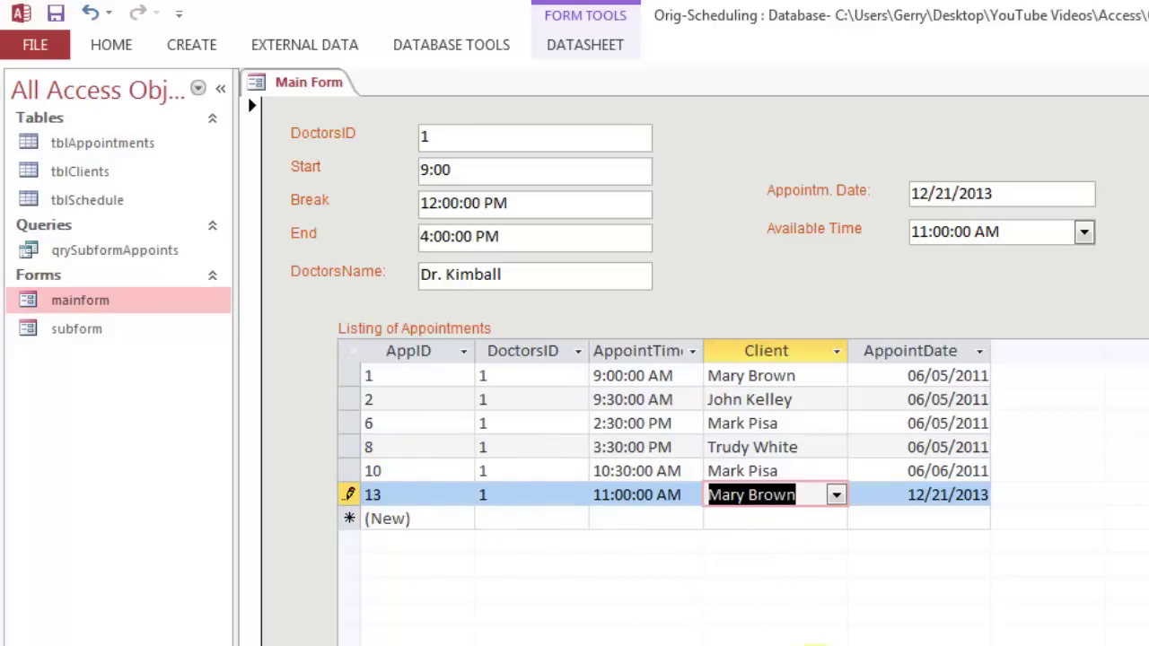
pyautogui.click(544, 449)
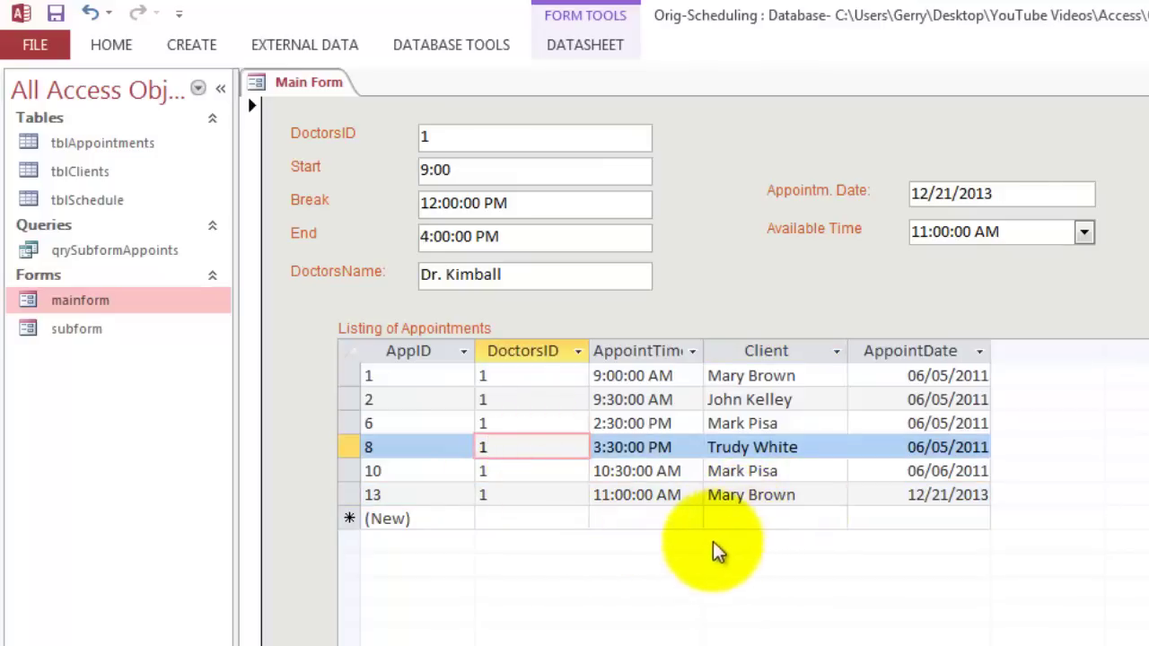
# Step: Confirm 11:00 AM is gone, then book 1:30 PM with a client and save
pyautogui.click(1085, 234)
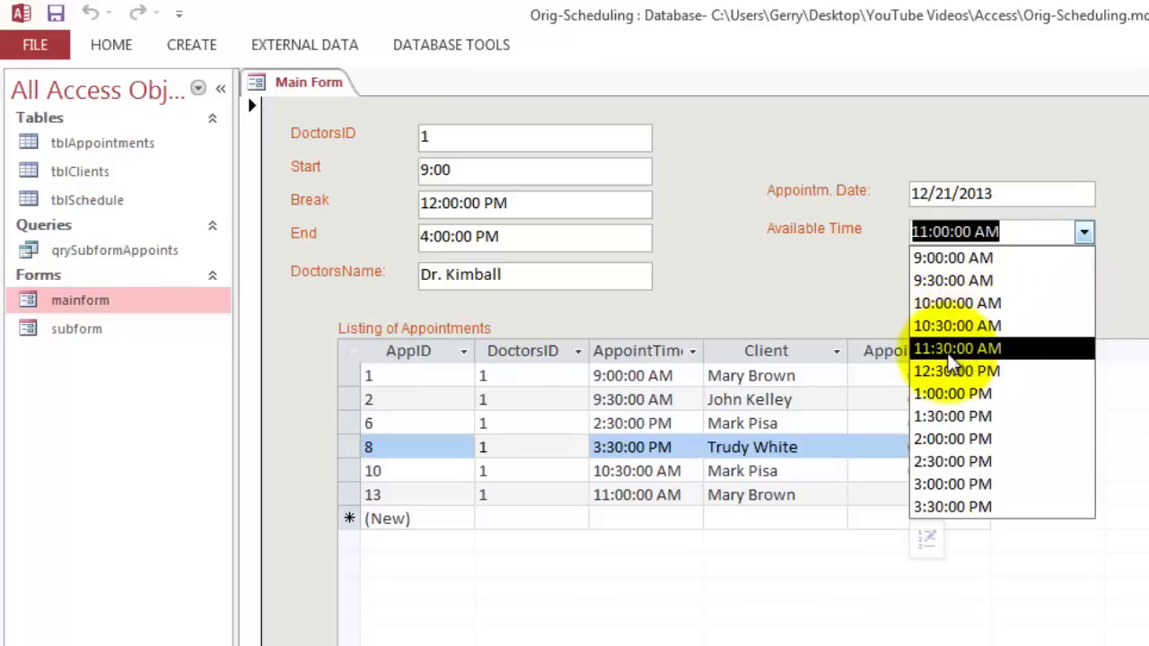
pyautogui.click(949, 420)
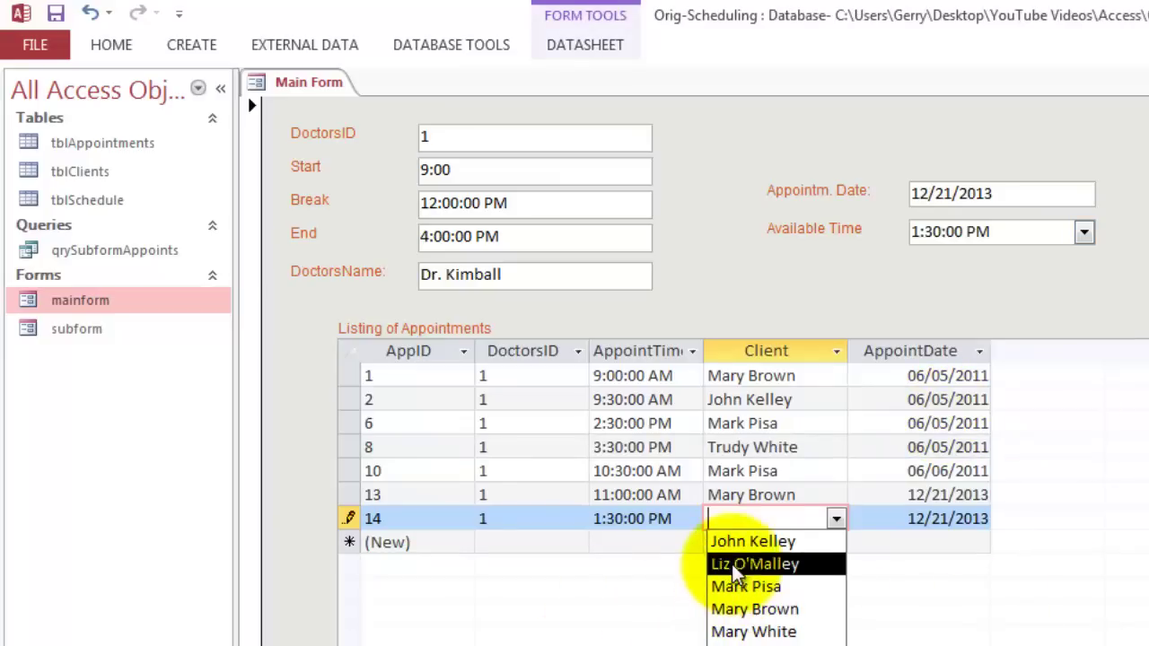
pyautogui.click(747, 543)
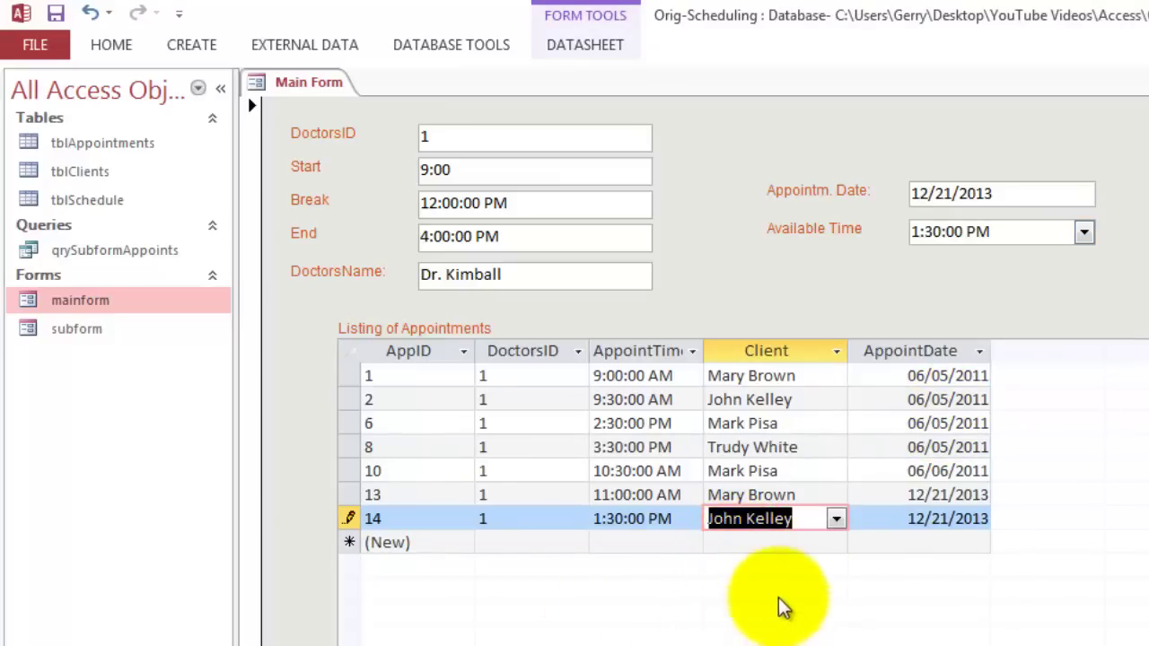
pyautogui.click(873, 471)
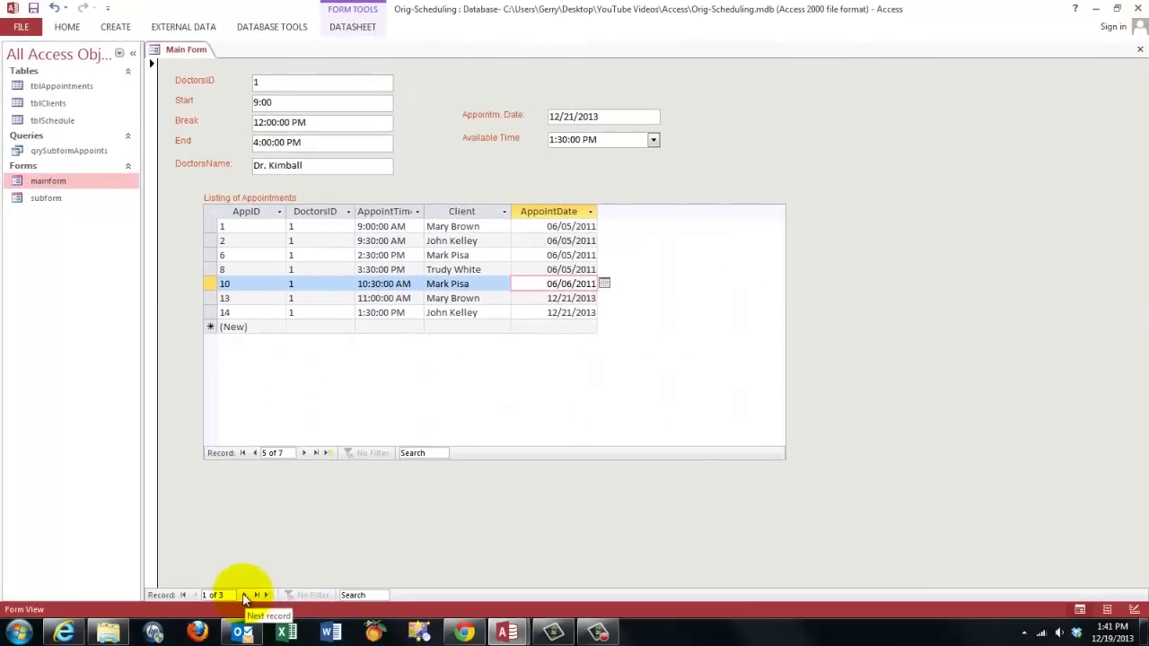
# Step: For doctor 2, book the 3:30 PM slot with a client and verify it is no longer offered
pyautogui.click(244, 596)
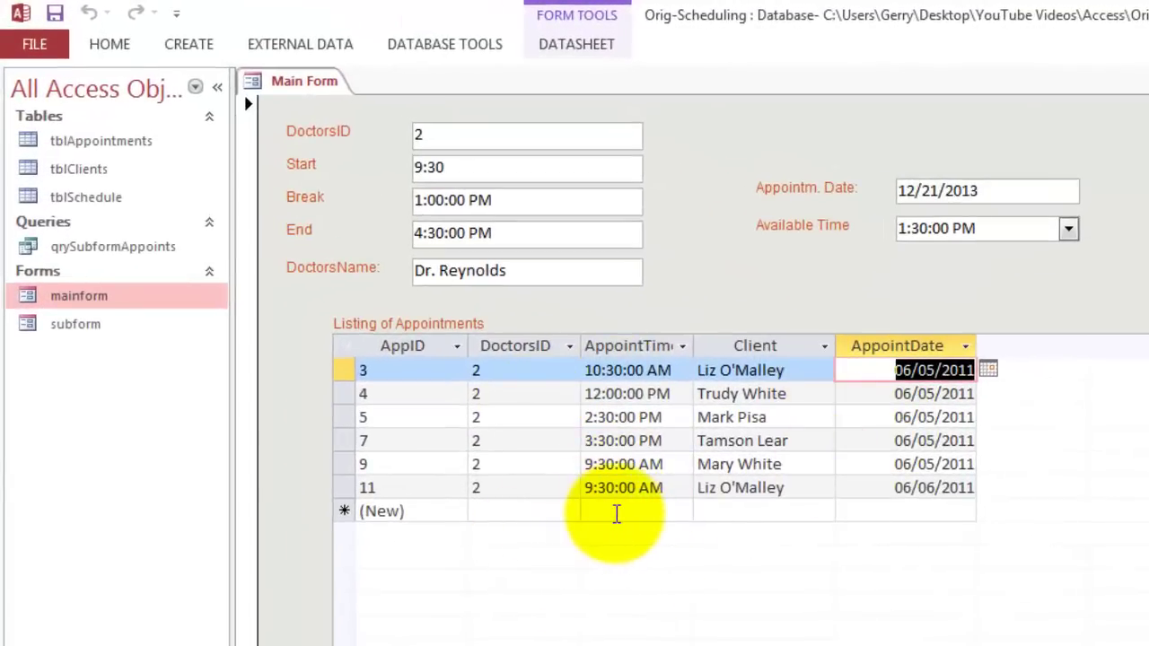
pyautogui.click(1067, 228)
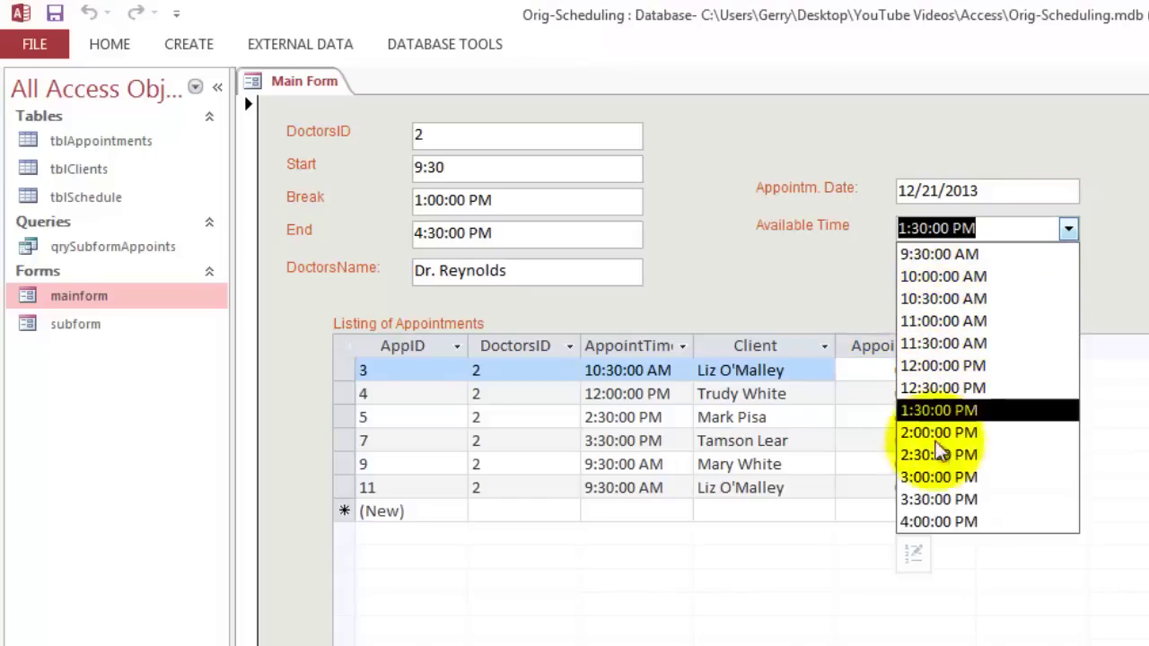
pyautogui.click(930, 499)
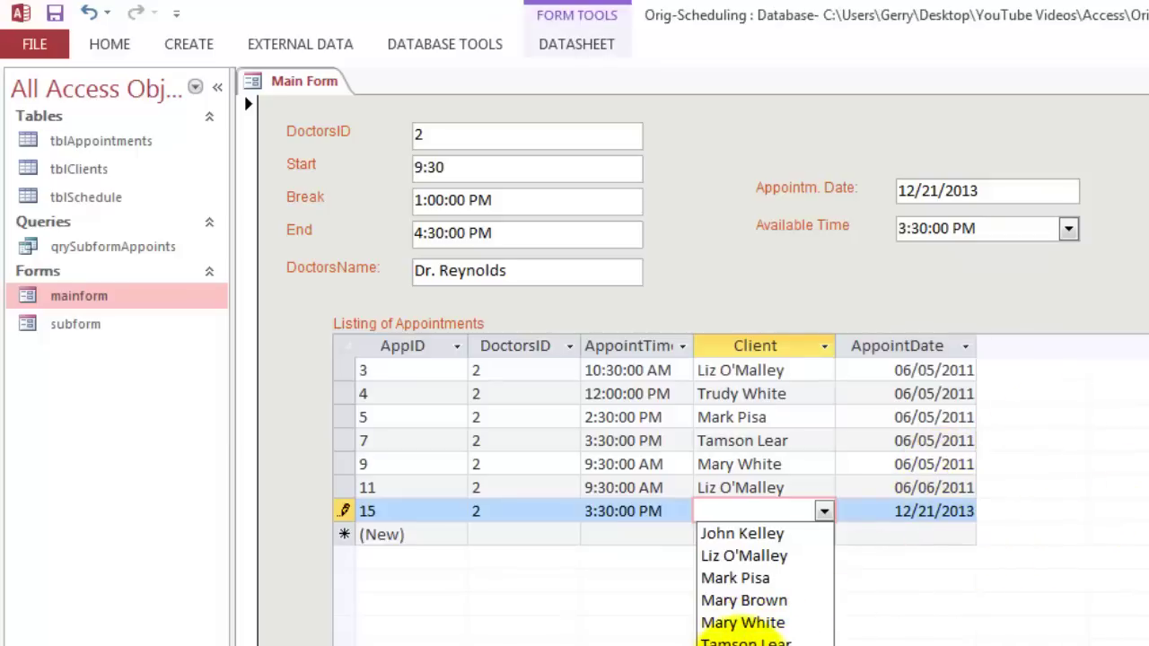
pyautogui.click(744, 644)
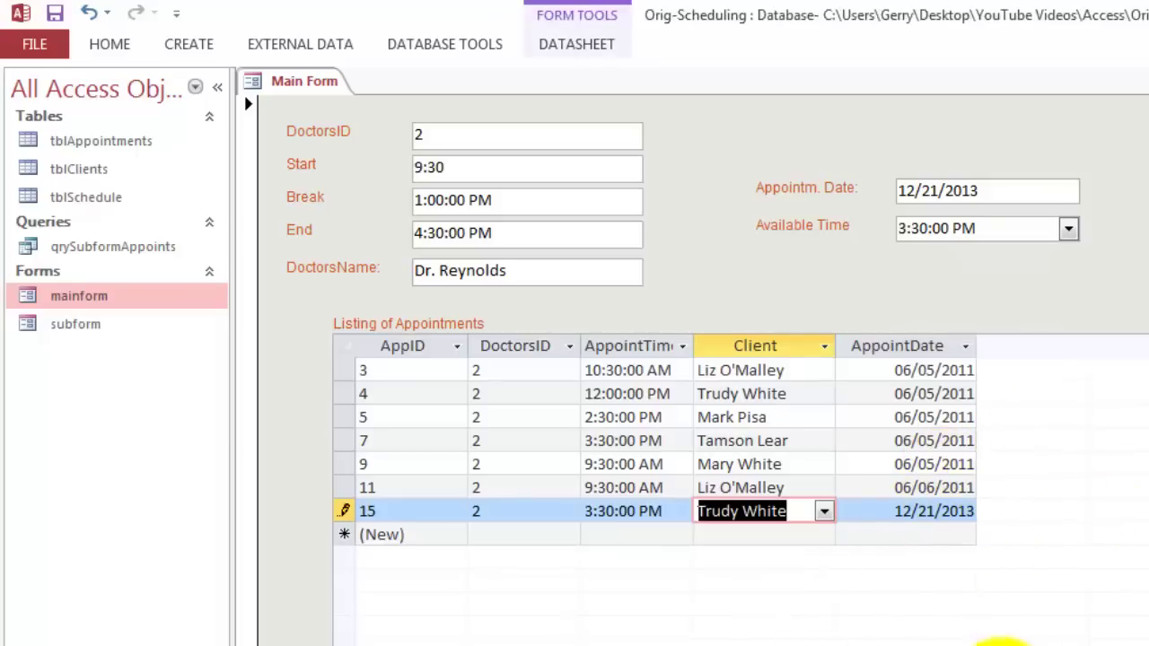
pyautogui.click(1068, 230)
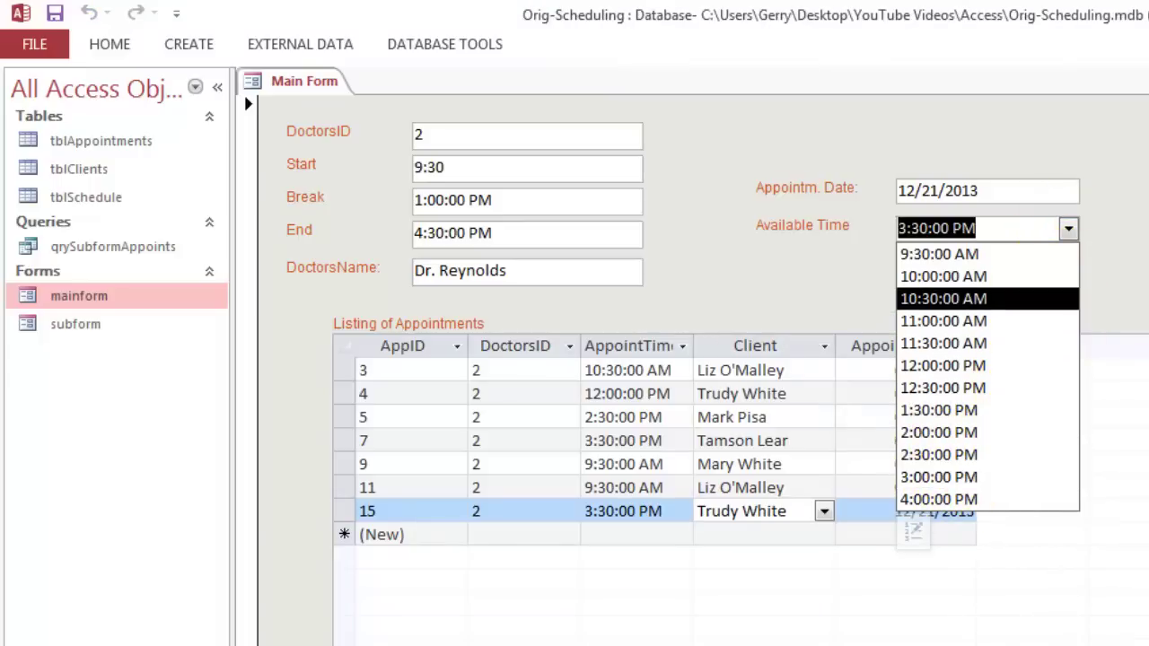
pyautogui.press('Escape')
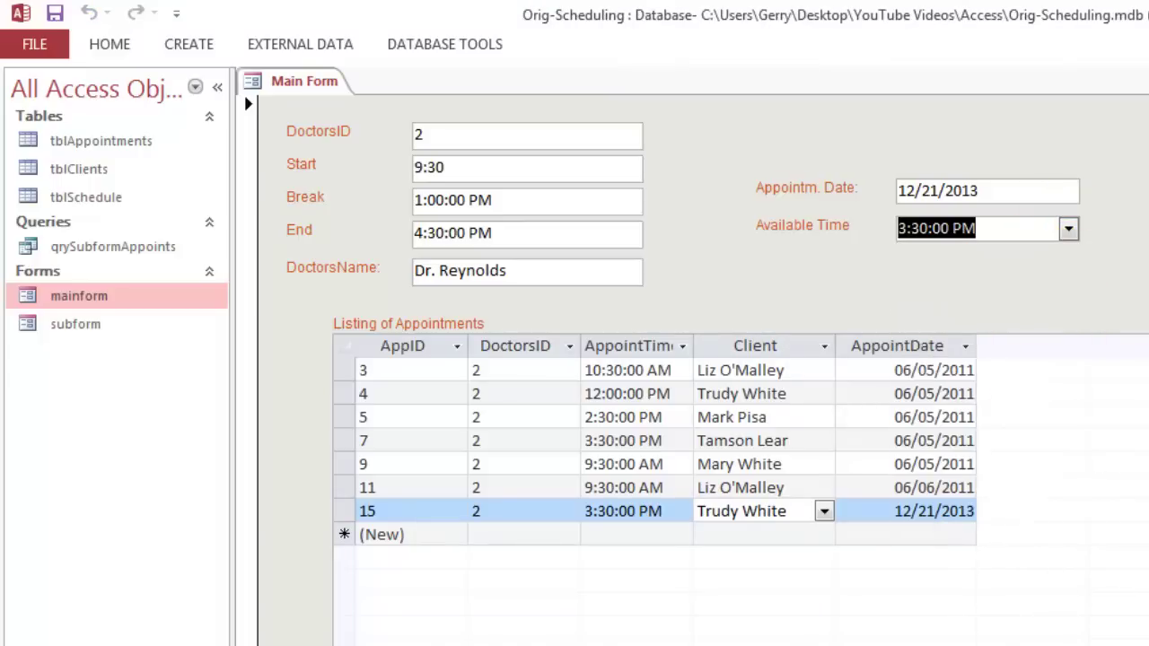